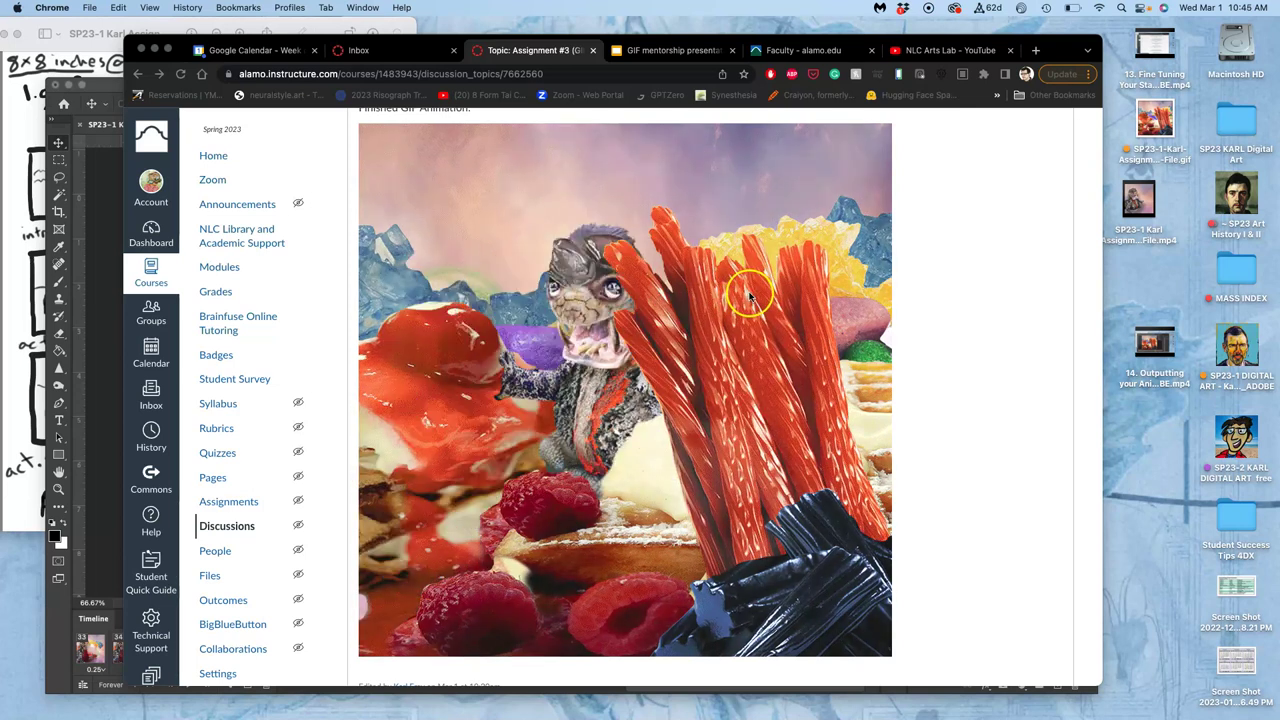
# Review the GIF assignment discussion page, including the finished animation, the inspiration section, the scoring rubric, the instructor example and a student storyboard.
pyautogui.scroll(1, 642, 374)
pyautogui.scroll(5, 642, 374)
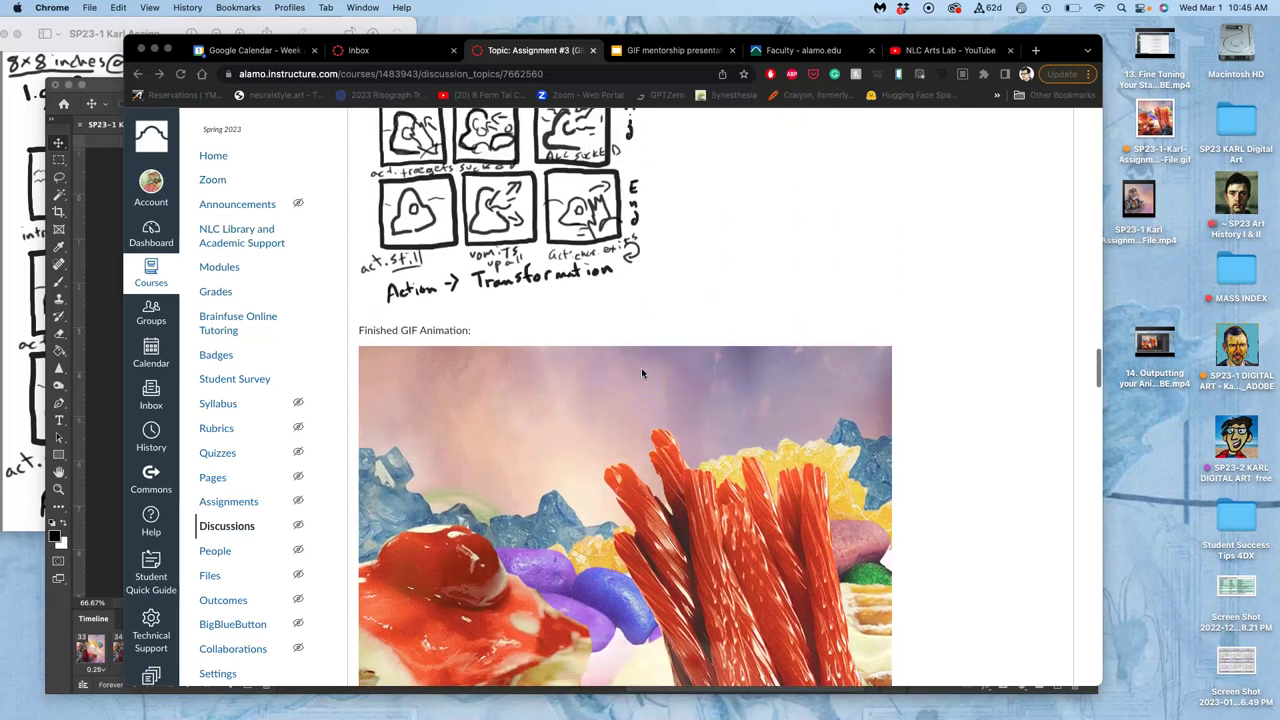
pyautogui.scroll(-4, 563, 294)
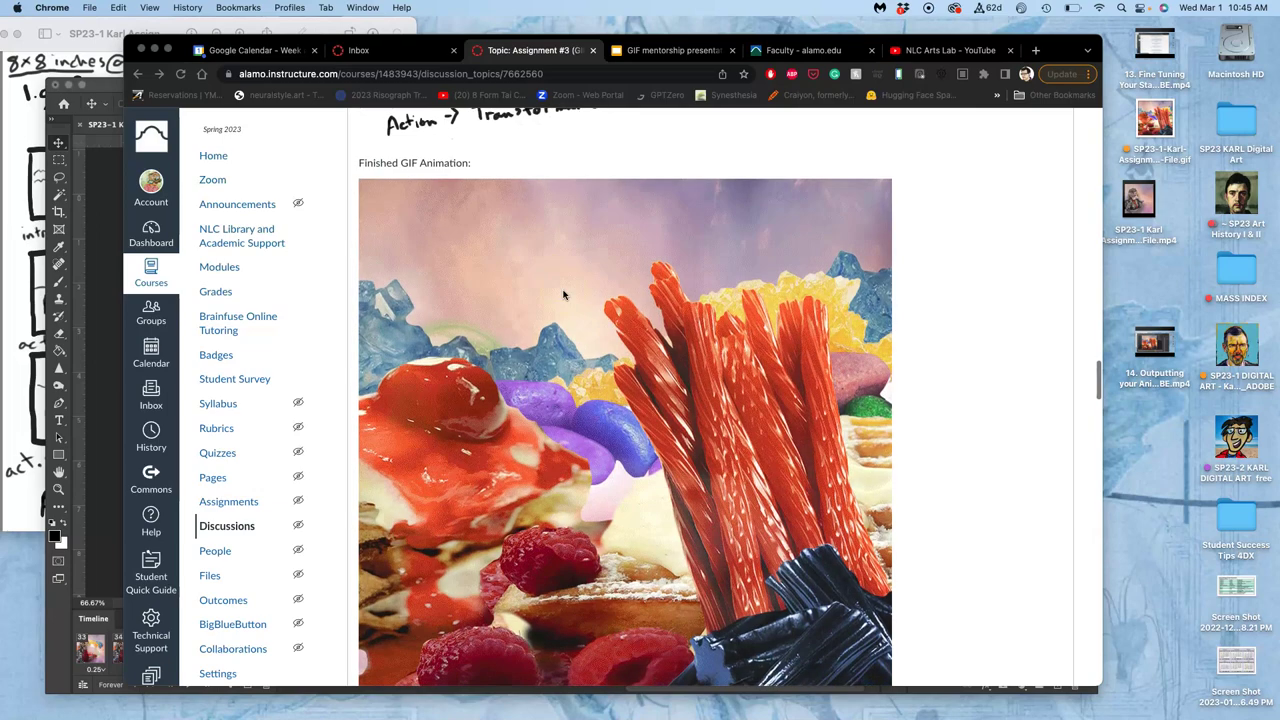
pyautogui.scroll(10, 563, 294)
pyautogui.scroll(-8, 563, 294)
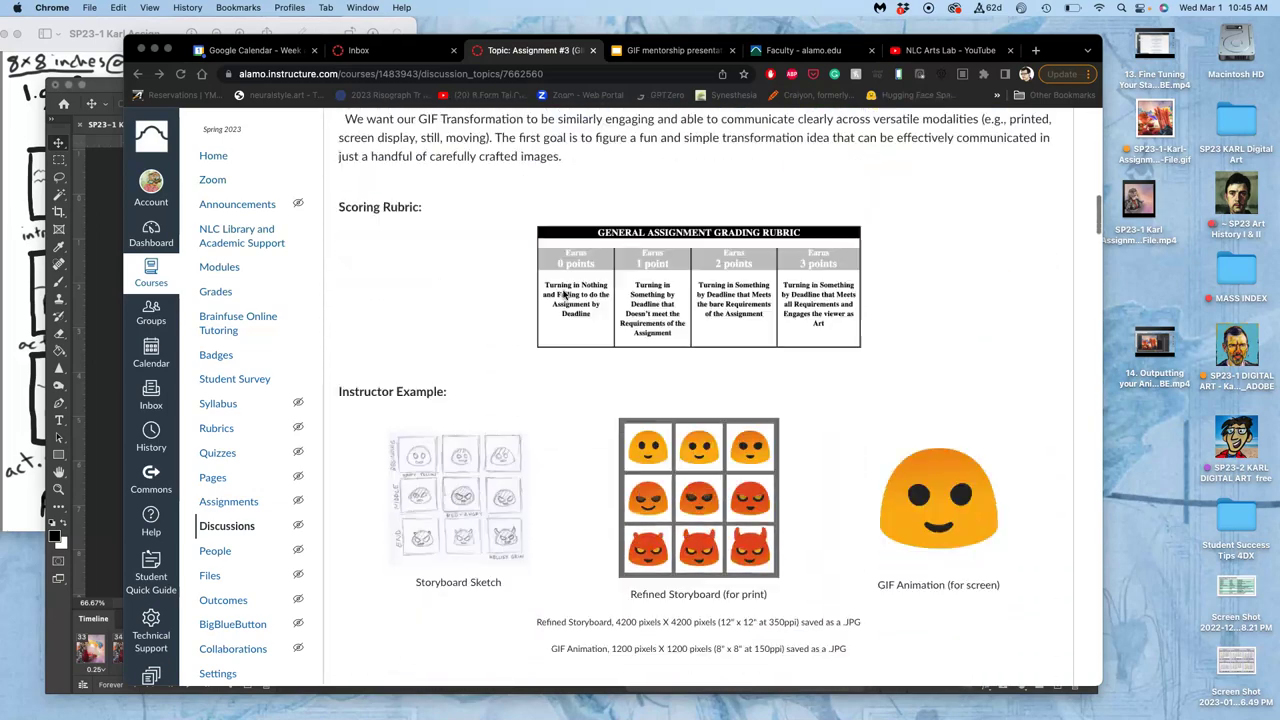
pyautogui.scroll(5, 698, 403)
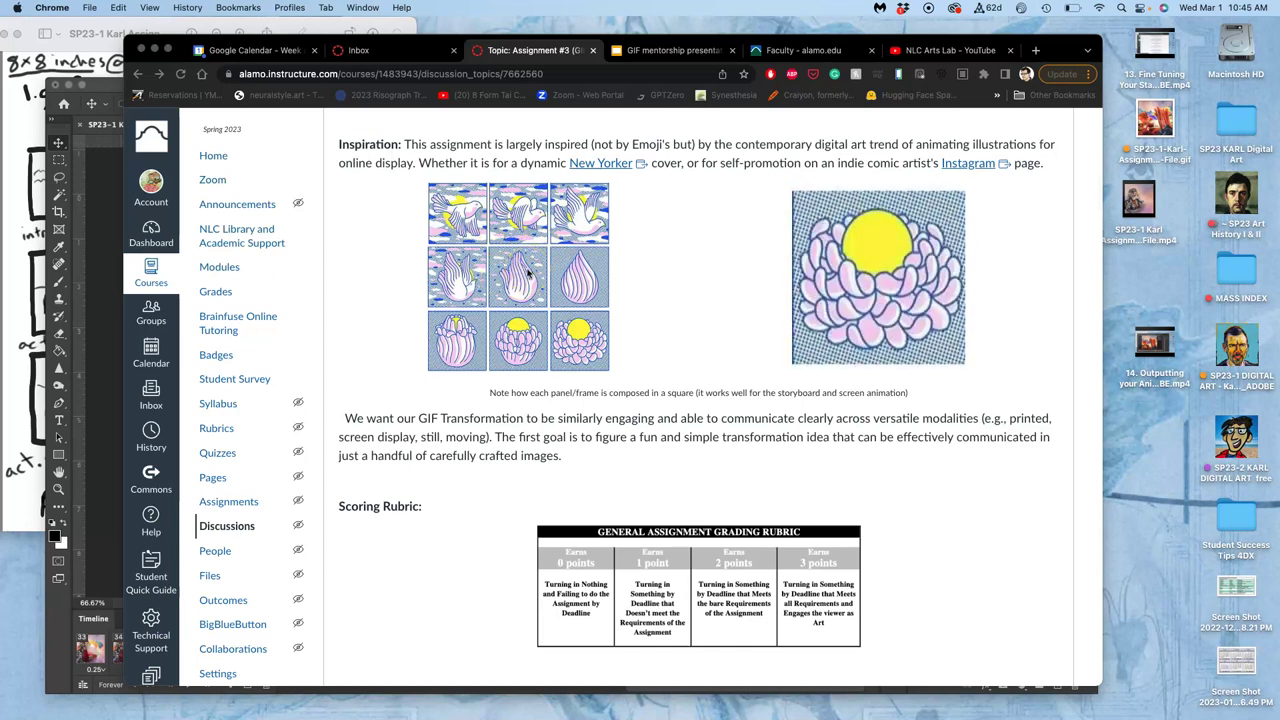
pyautogui.scroll(-15, 520, 290)
pyautogui.scroll(-8, 567, 314)
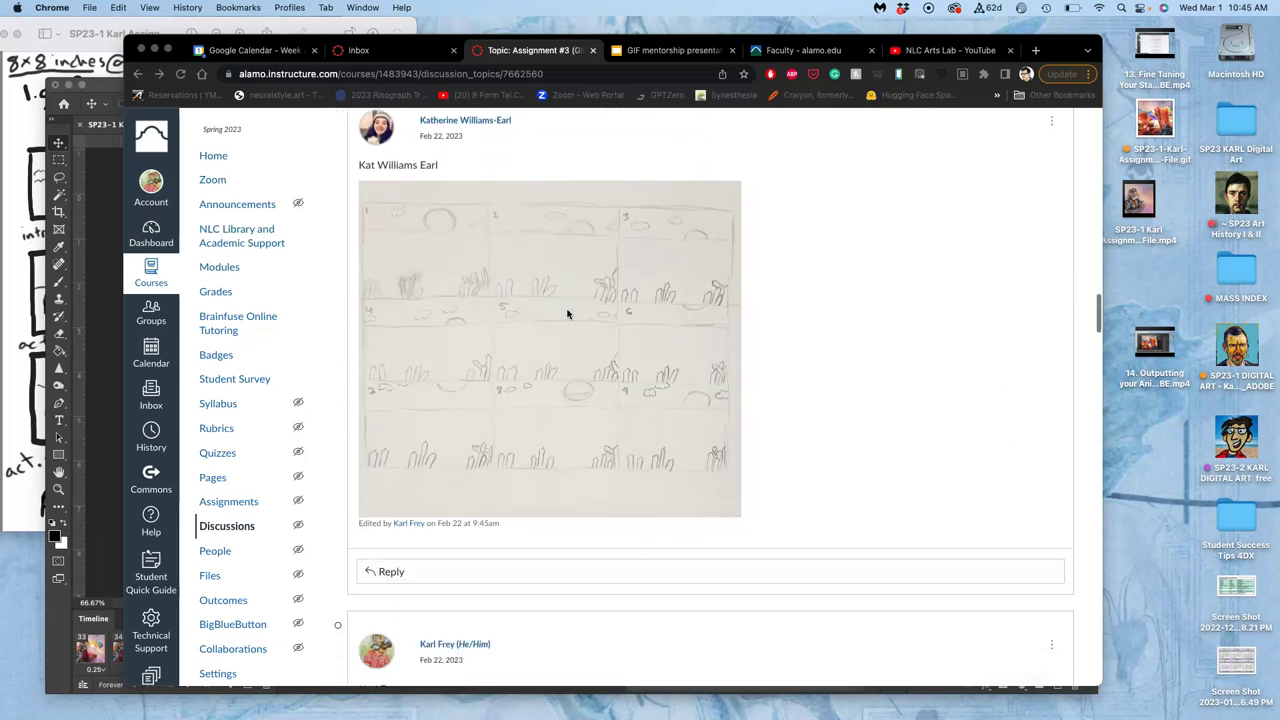
# Switch to Photoshop and flatten the stage file's animation frames into layers.
pyautogui.click(88, 289)
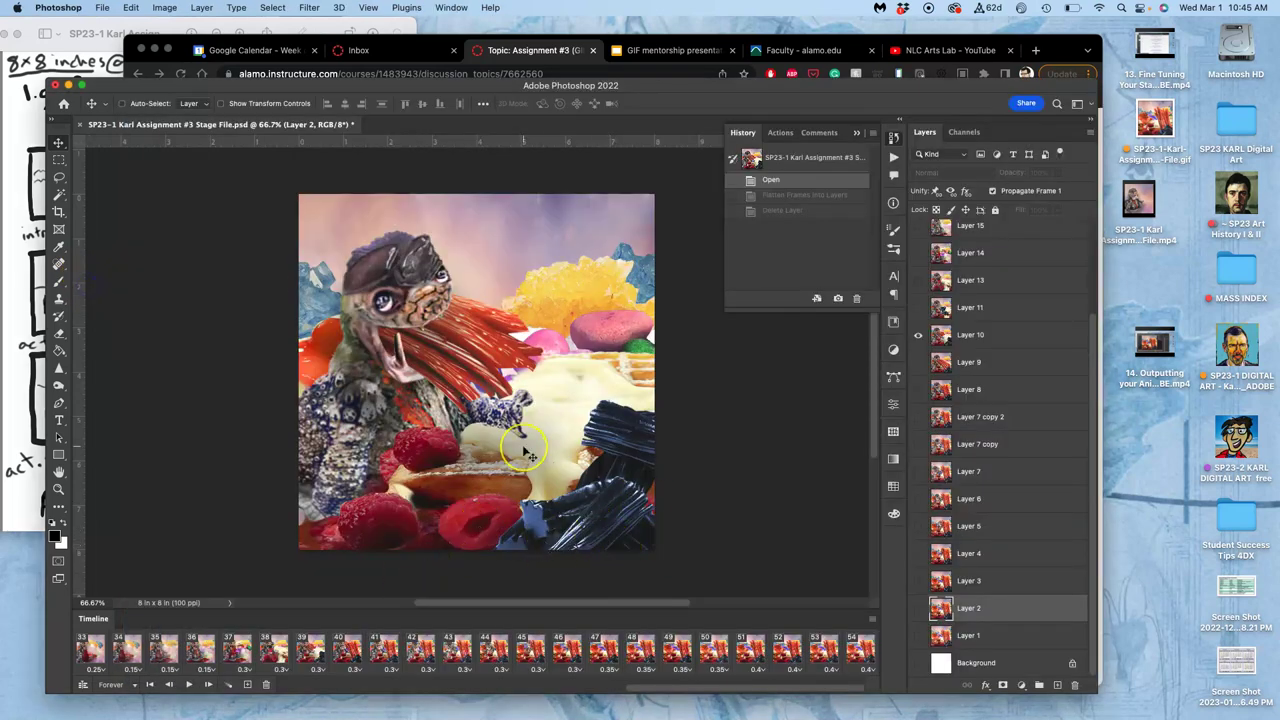
pyautogui.scroll(10, 527, 455)
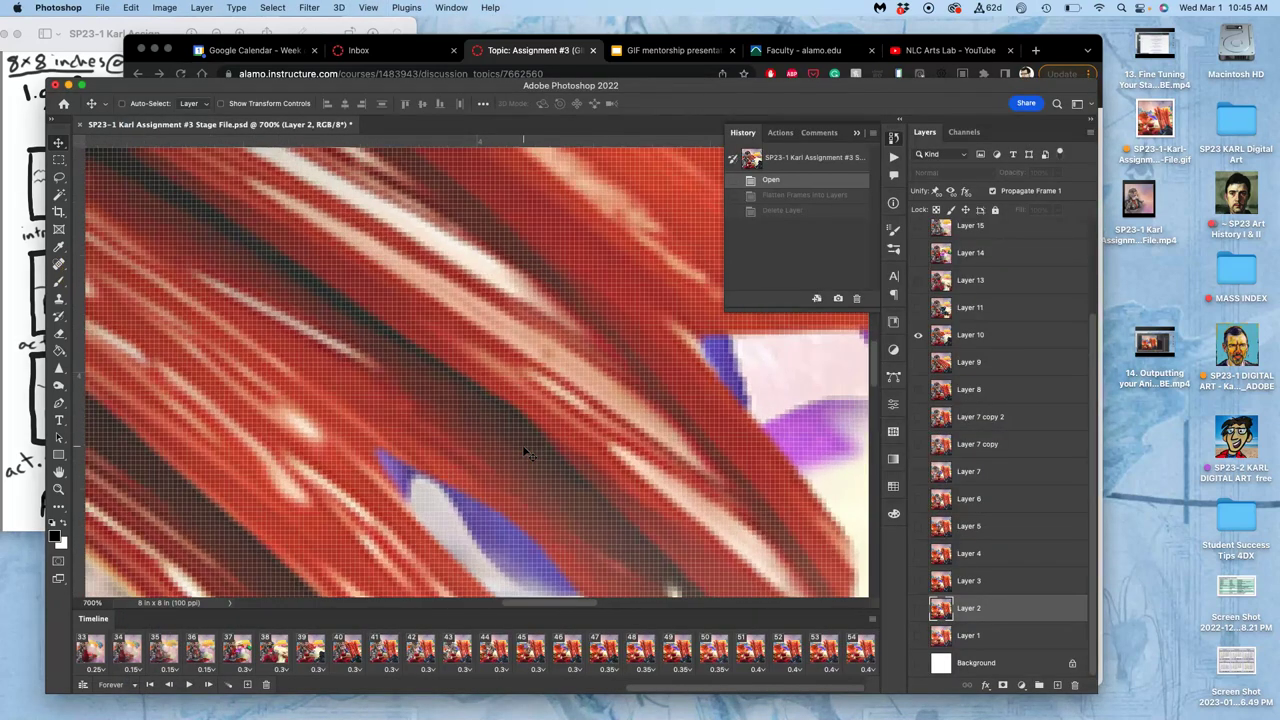
pyautogui.scroll(-10, 527, 455)
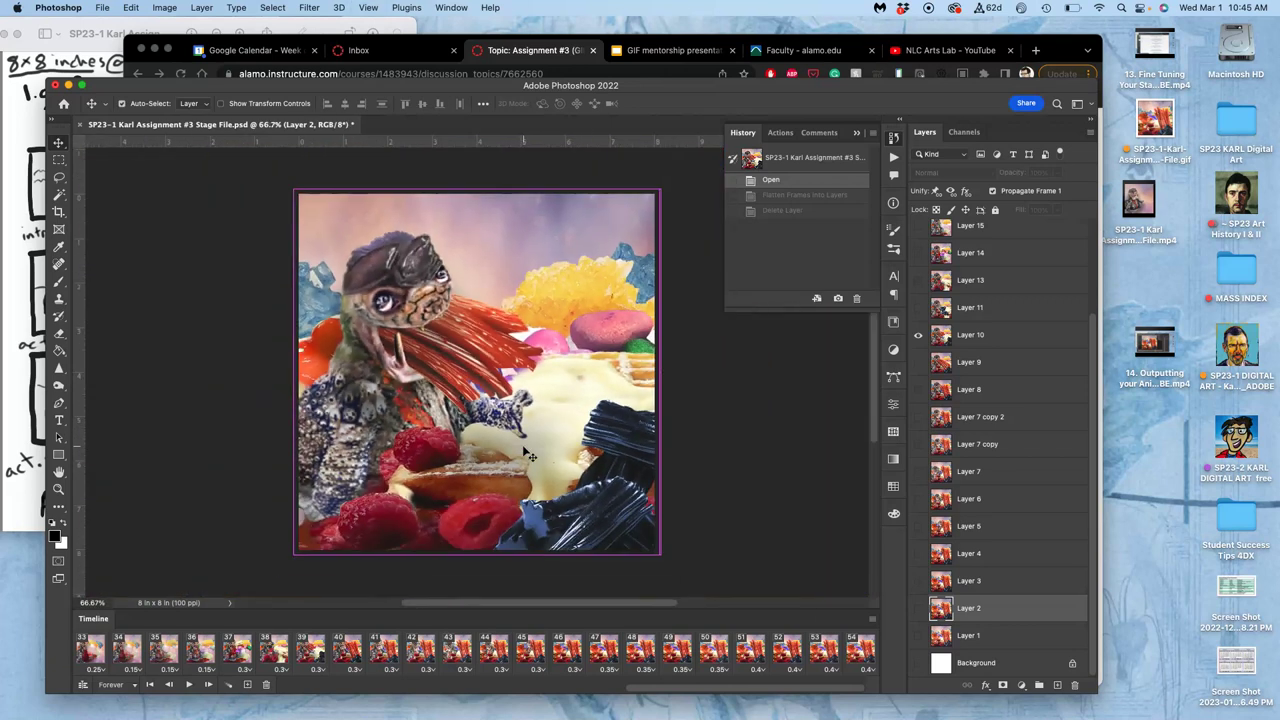
pyautogui.press('super')
pyautogui.moveTo(552, 480); pyautogui.dragTo(573, 505)
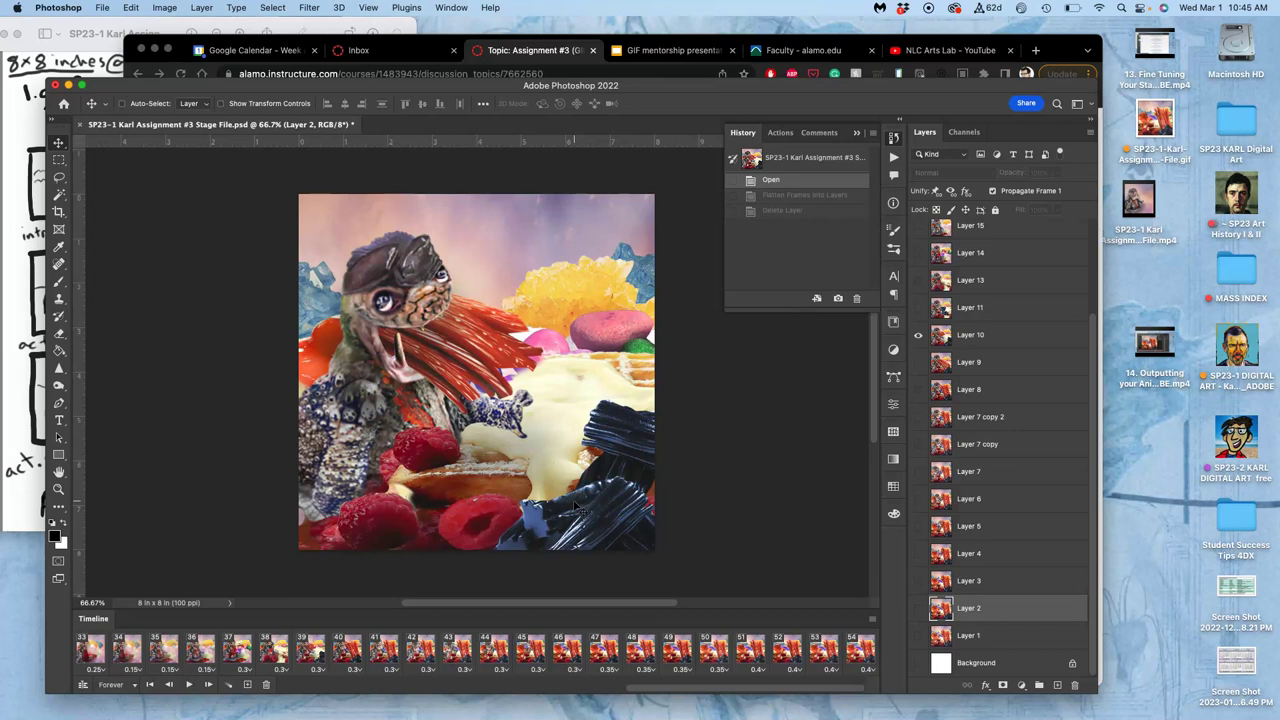
pyautogui.moveTo(606, 634); pyautogui.dragTo(641, 648)
pyautogui.scroll(2, 979, 465)
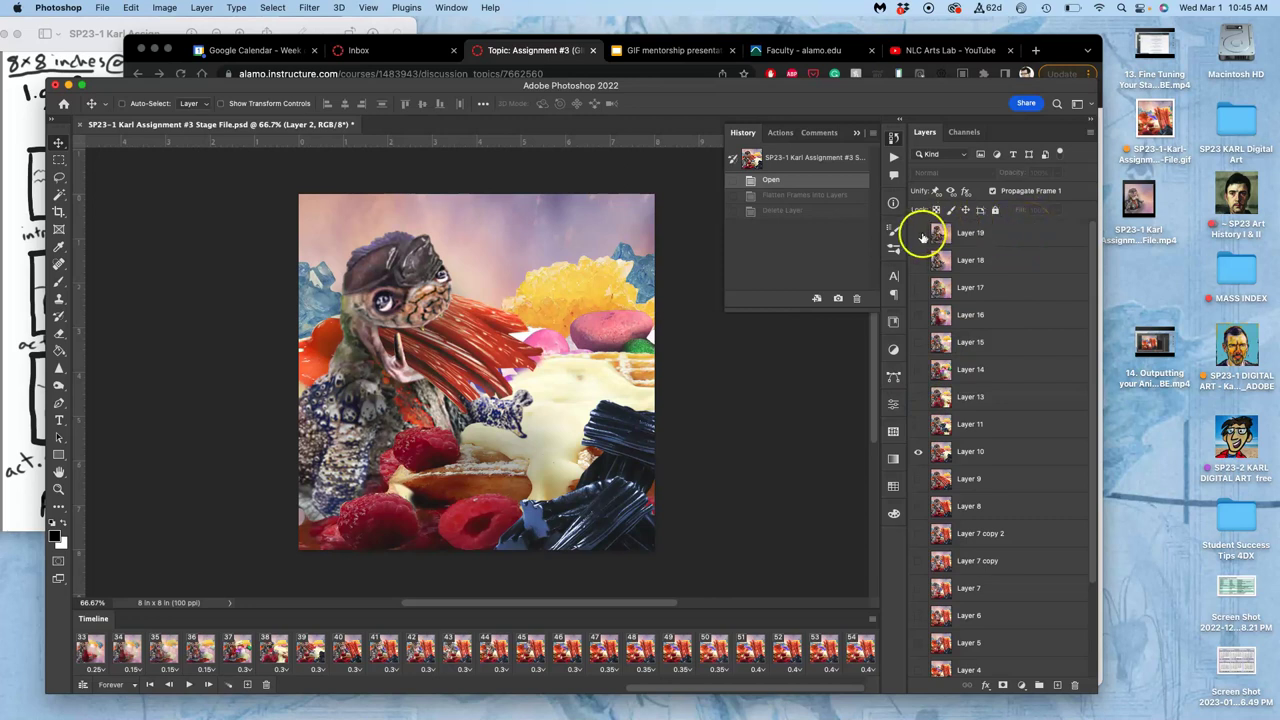
pyautogui.click(1019, 233)
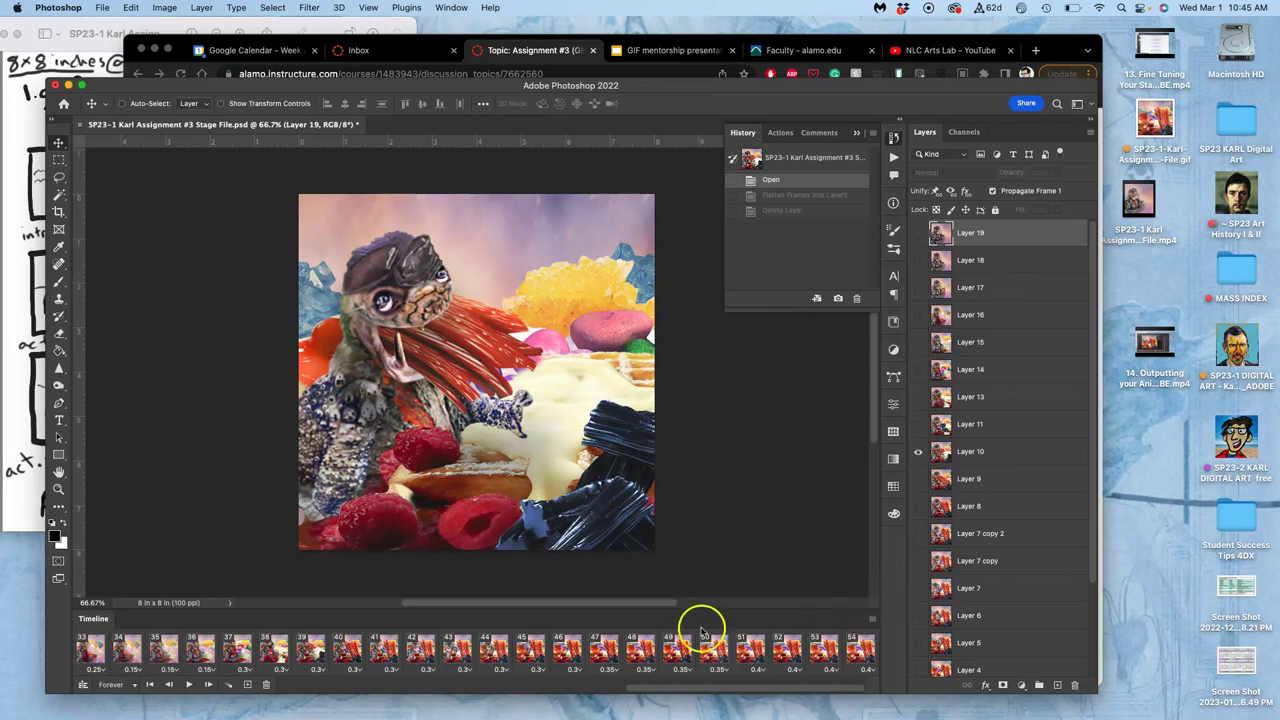
pyautogui.click(872, 619)
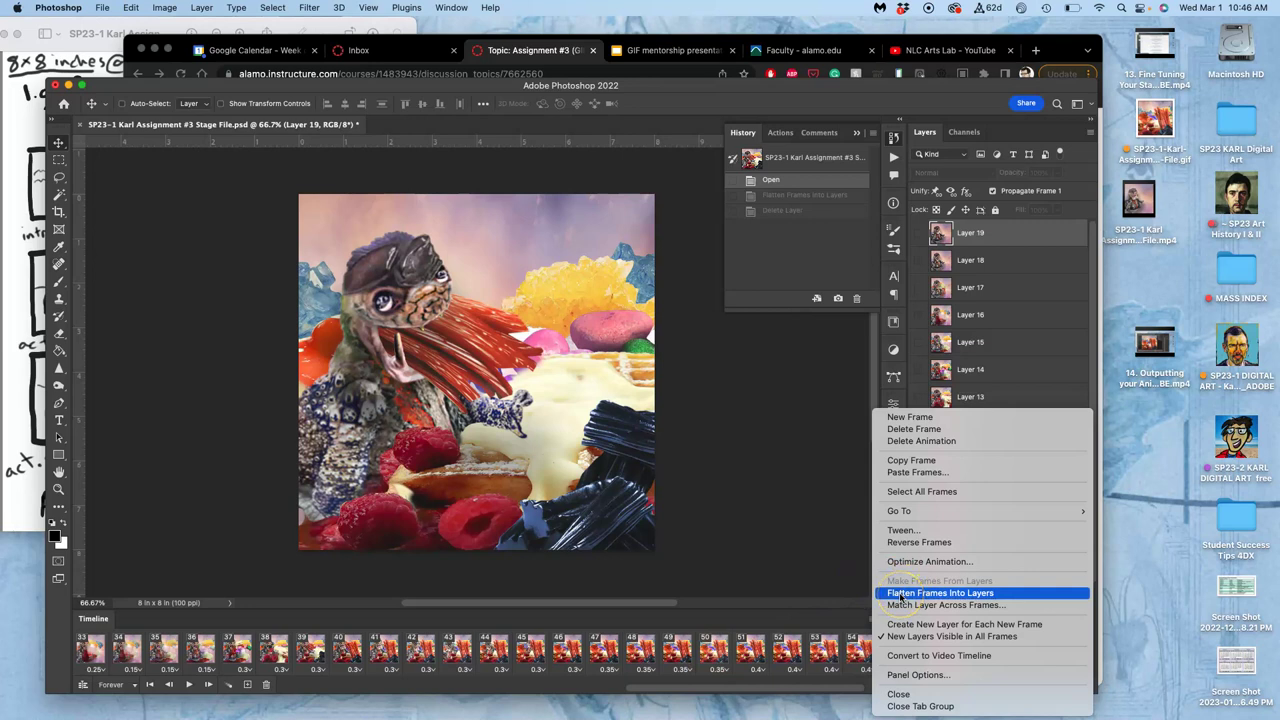
pyautogui.click(900, 595)
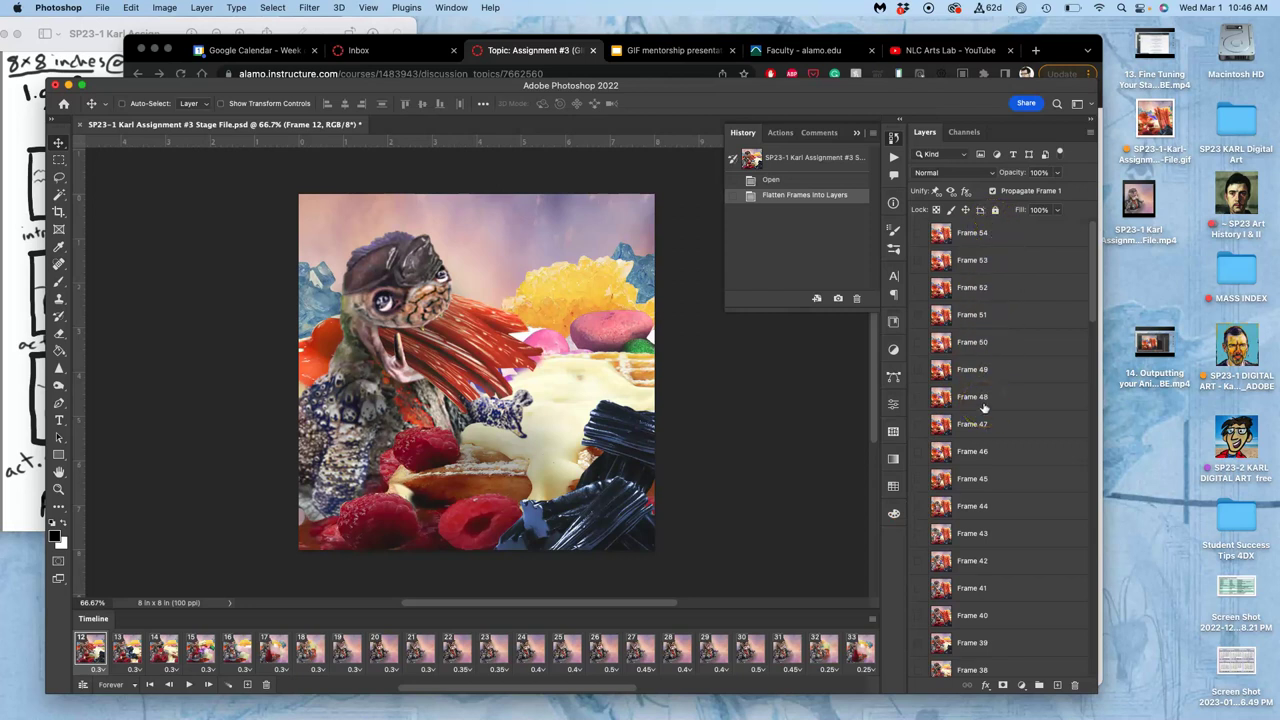
# Examine the layer stack, comparing the flattened frame layers with the original layers beneath them.
pyautogui.scroll(-10, 983, 407)
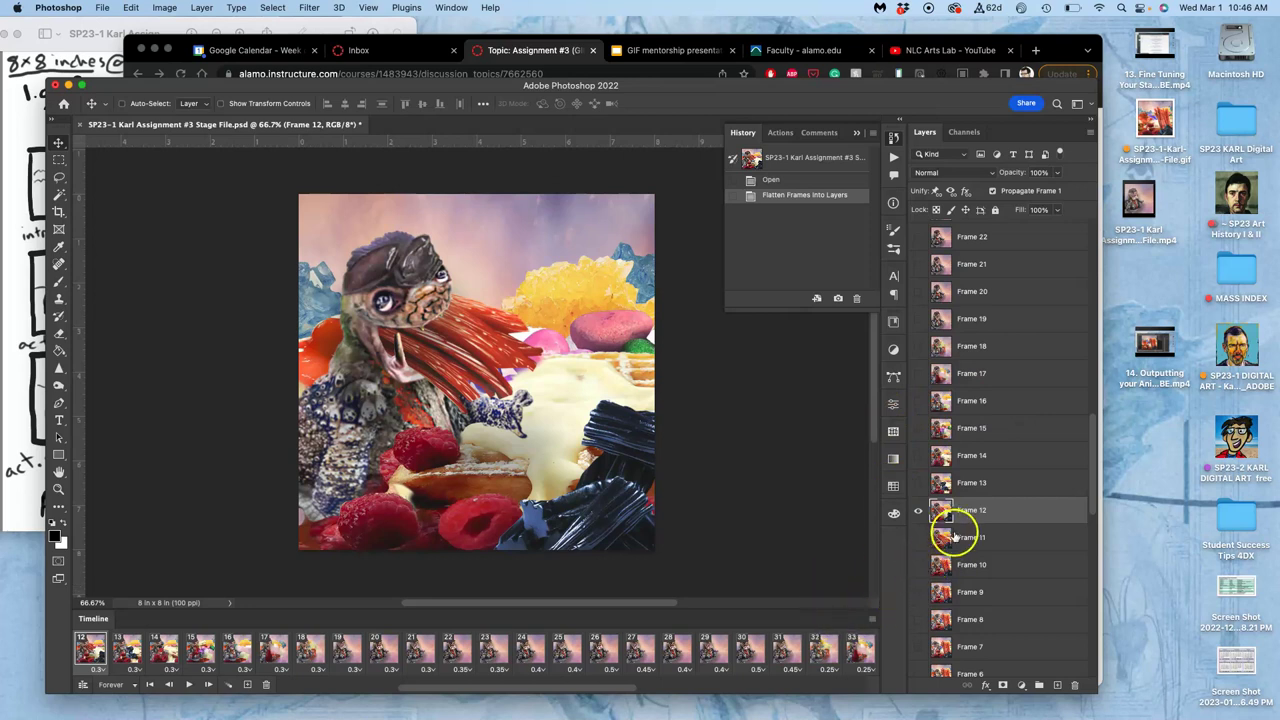
pyautogui.scroll(10, 971, 514)
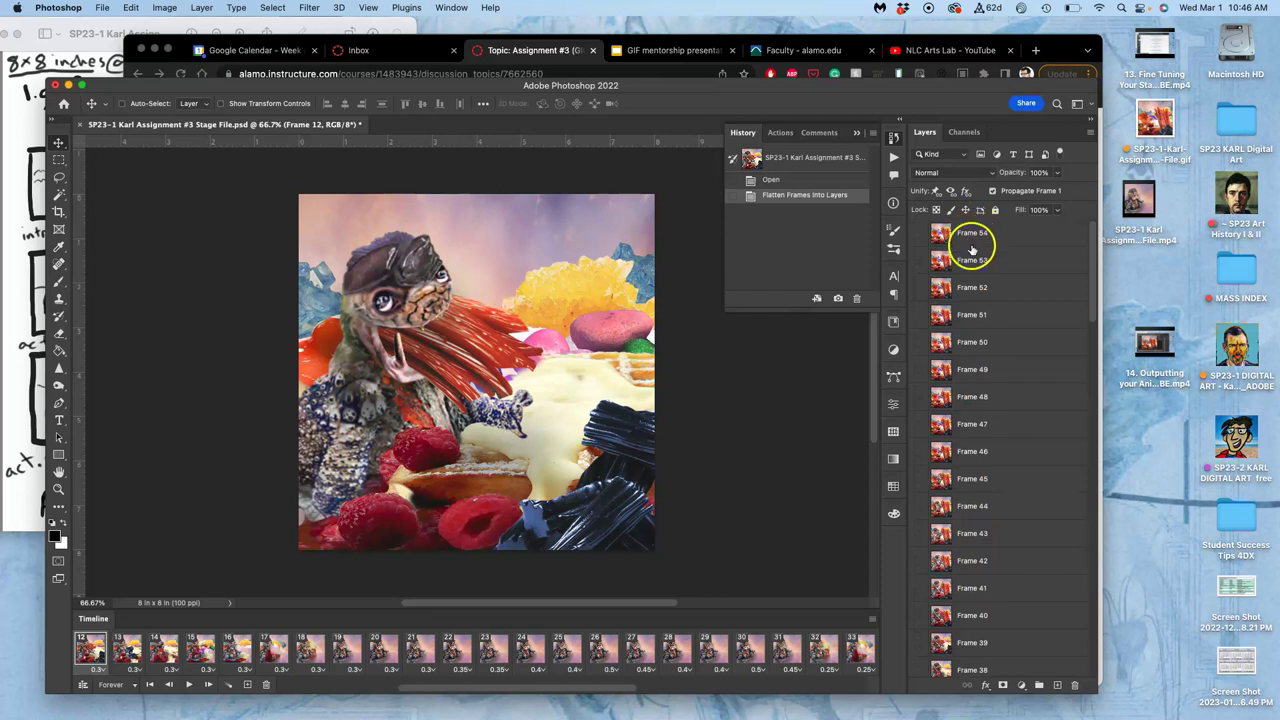
pyautogui.scroll(-10, 974, 363)
pyautogui.scroll(3, 974, 363)
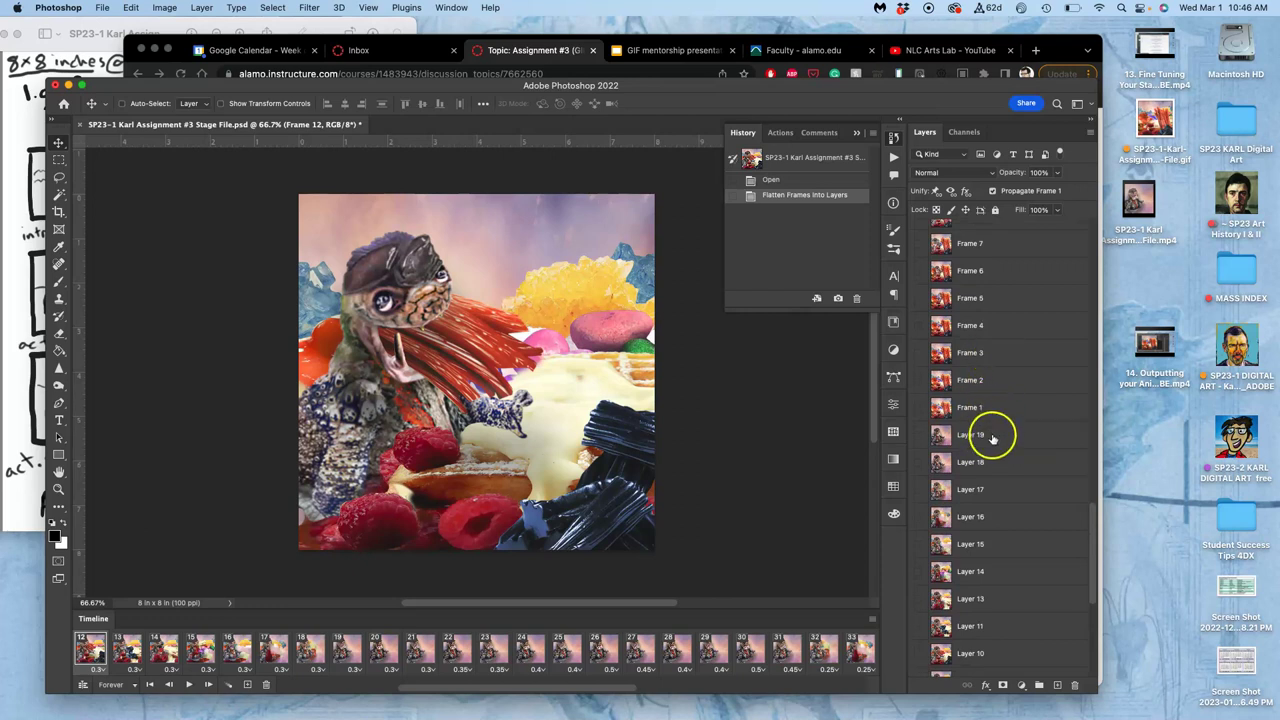
pyautogui.scroll(5, 992, 409)
pyautogui.scroll(3, 1000, 449)
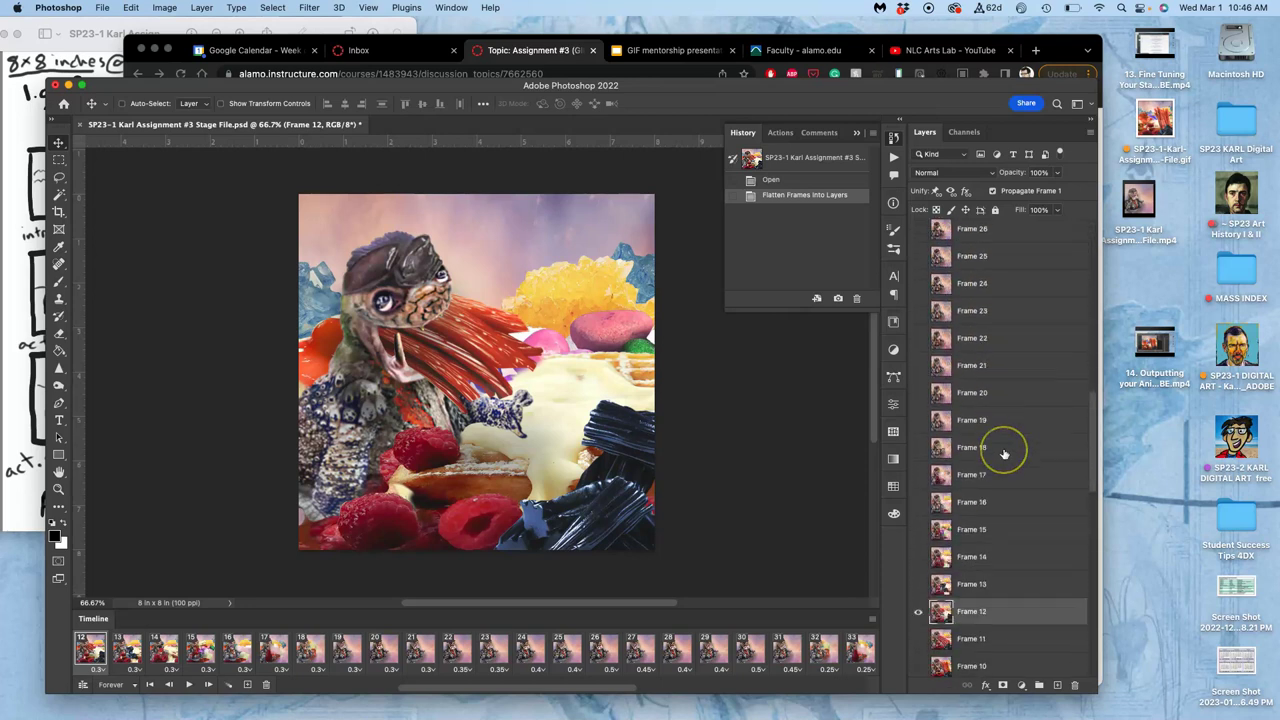
pyautogui.scroll(-3, 1004, 455)
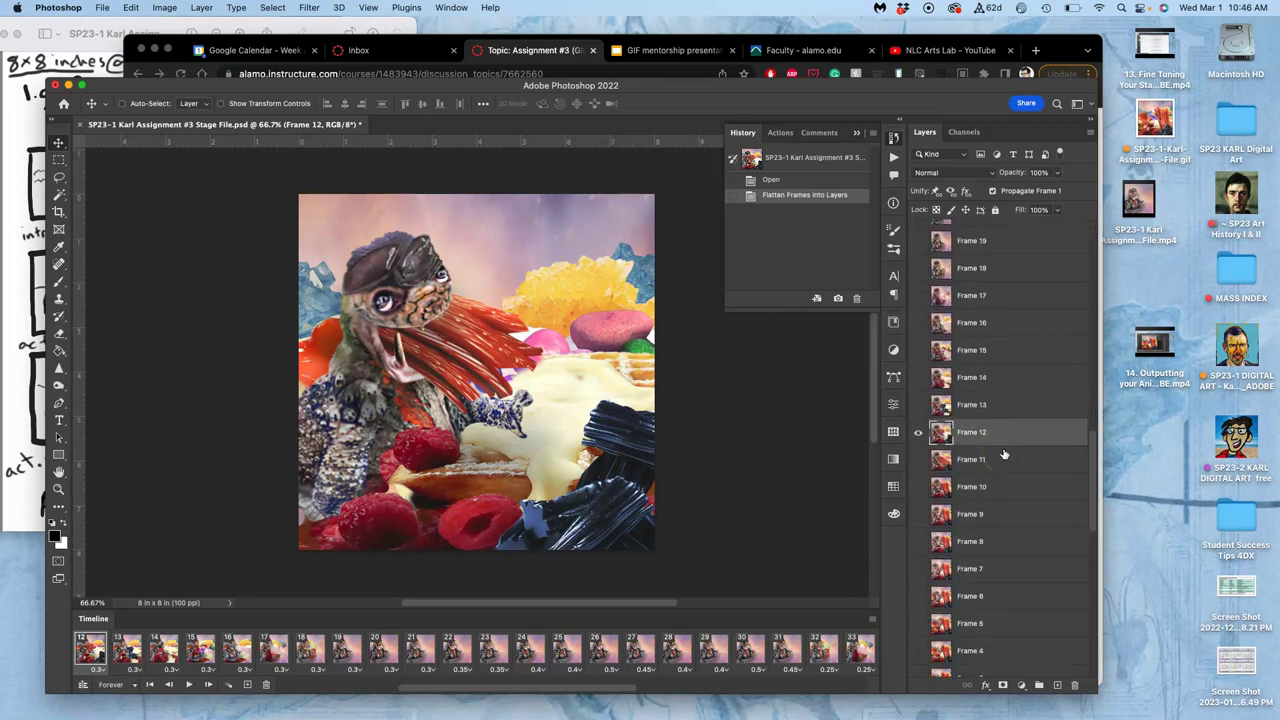
pyautogui.scroll(-3, 1002, 485)
# Delete the original layers from Layer 19 down to the Background, keeping only the flattened frame layers.
pyautogui.click(1003, 512)
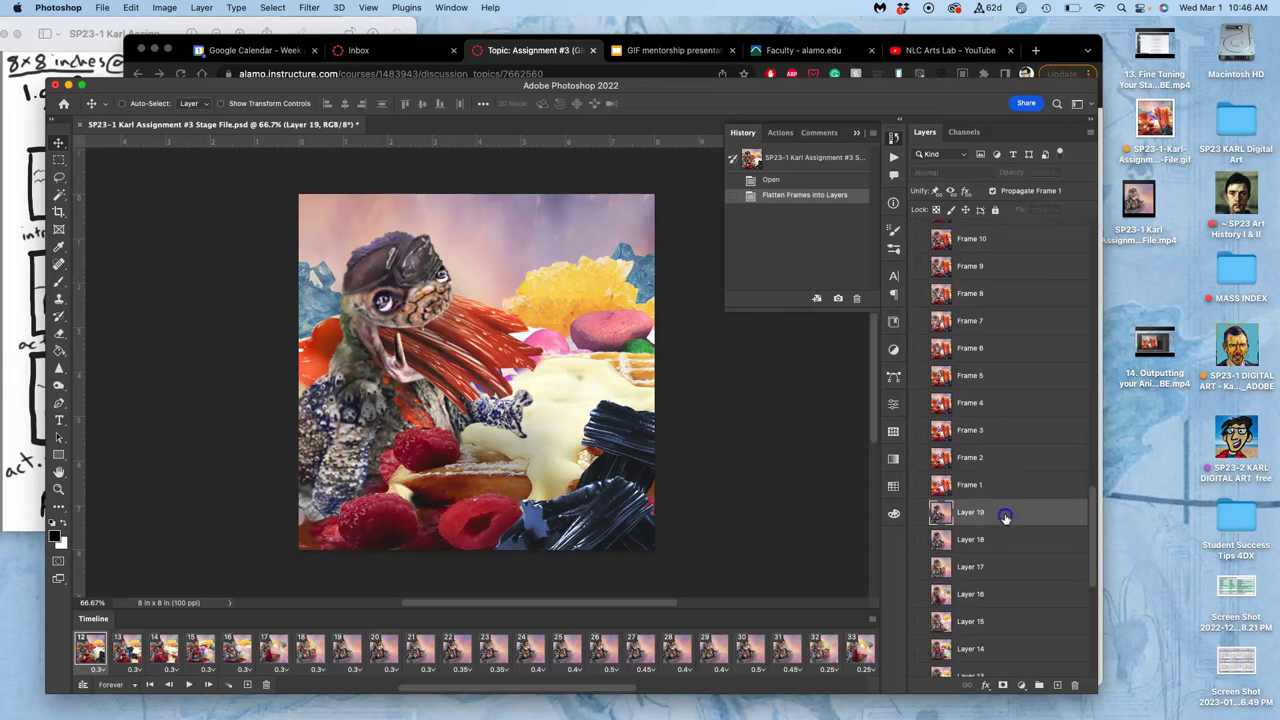
pyautogui.scroll(-5, 1003, 514)
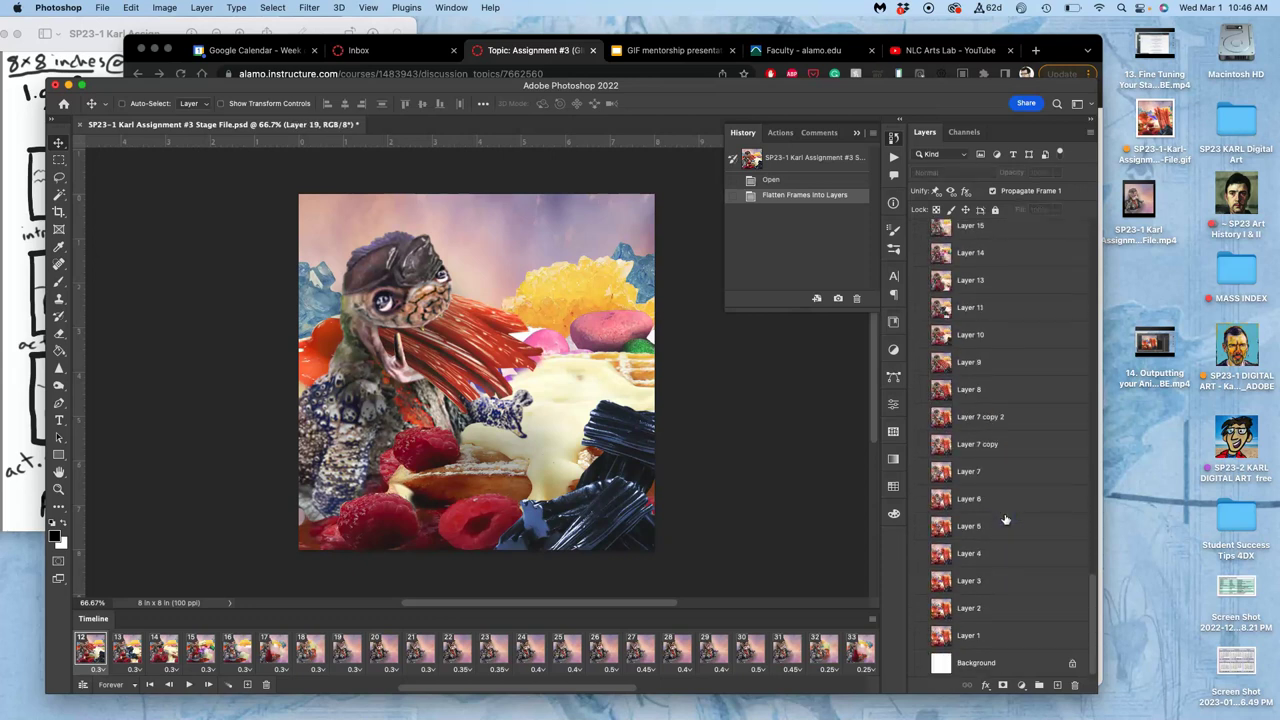
pyautogui.keyDown('shift'); pyautogui.click(1007, 660); pyautogui.keyUp('shift')
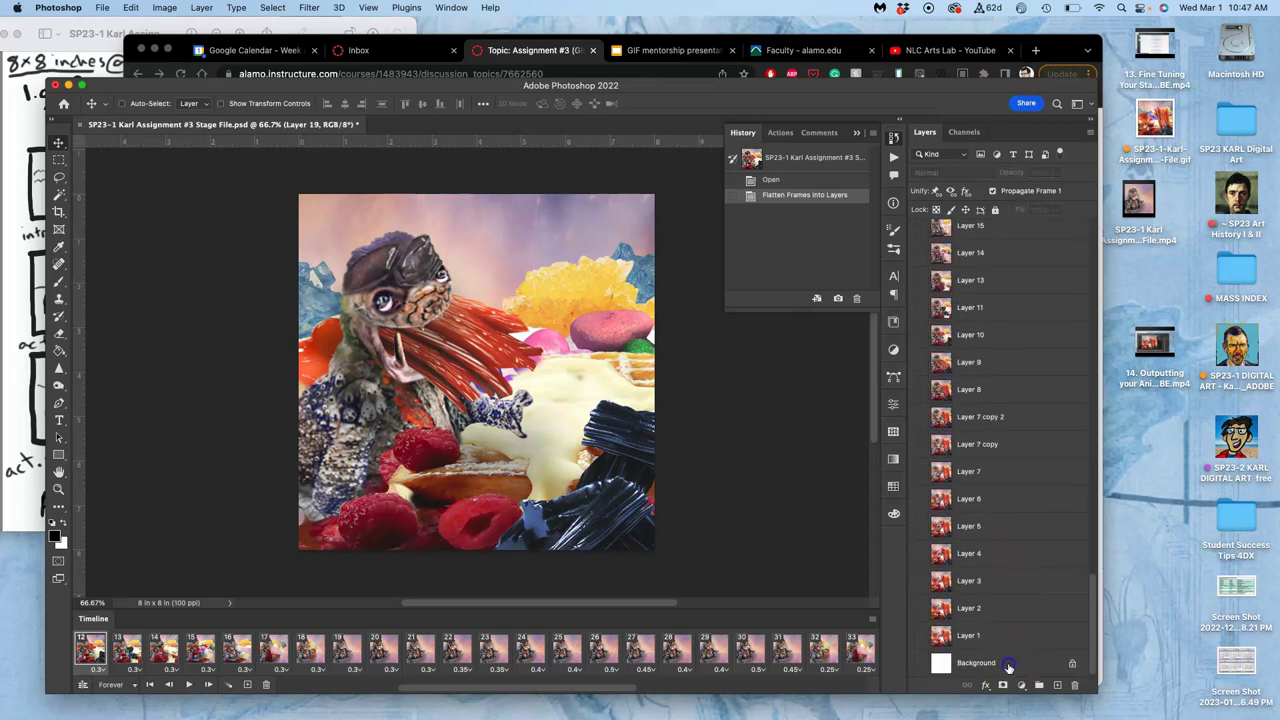
pyautogui.click(1073, 685)
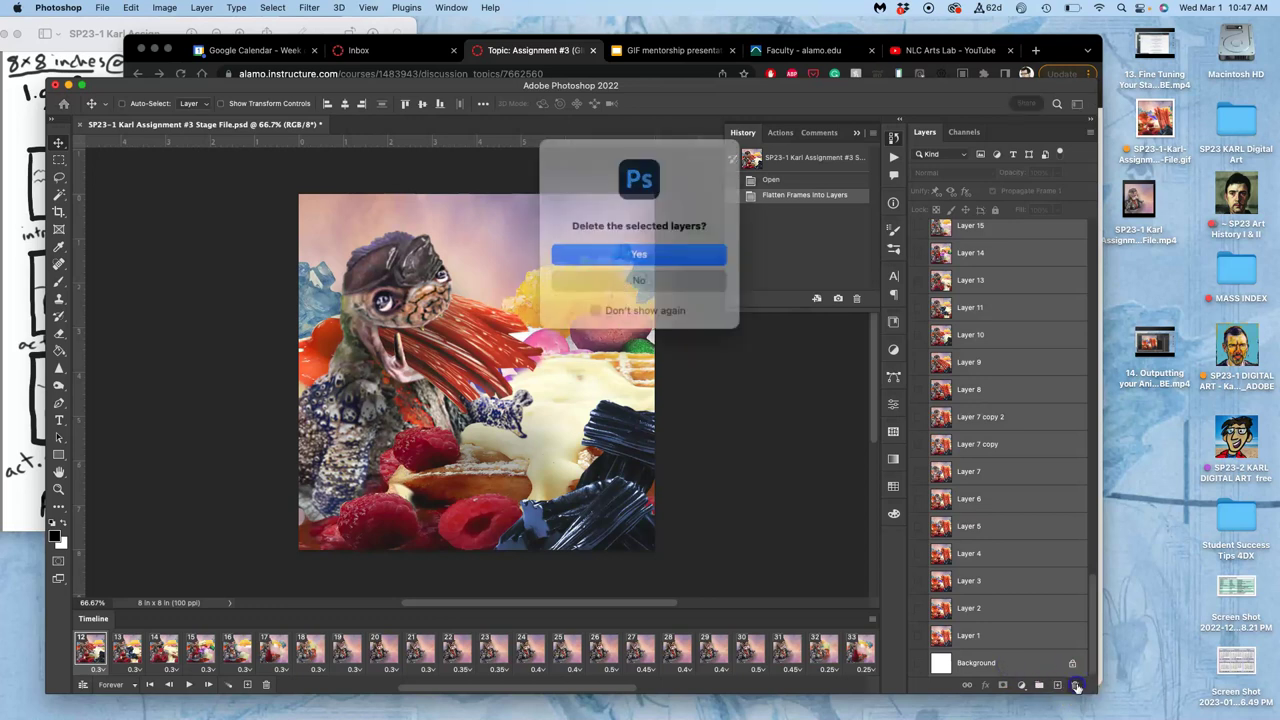
pyautogui.click(651, 252)
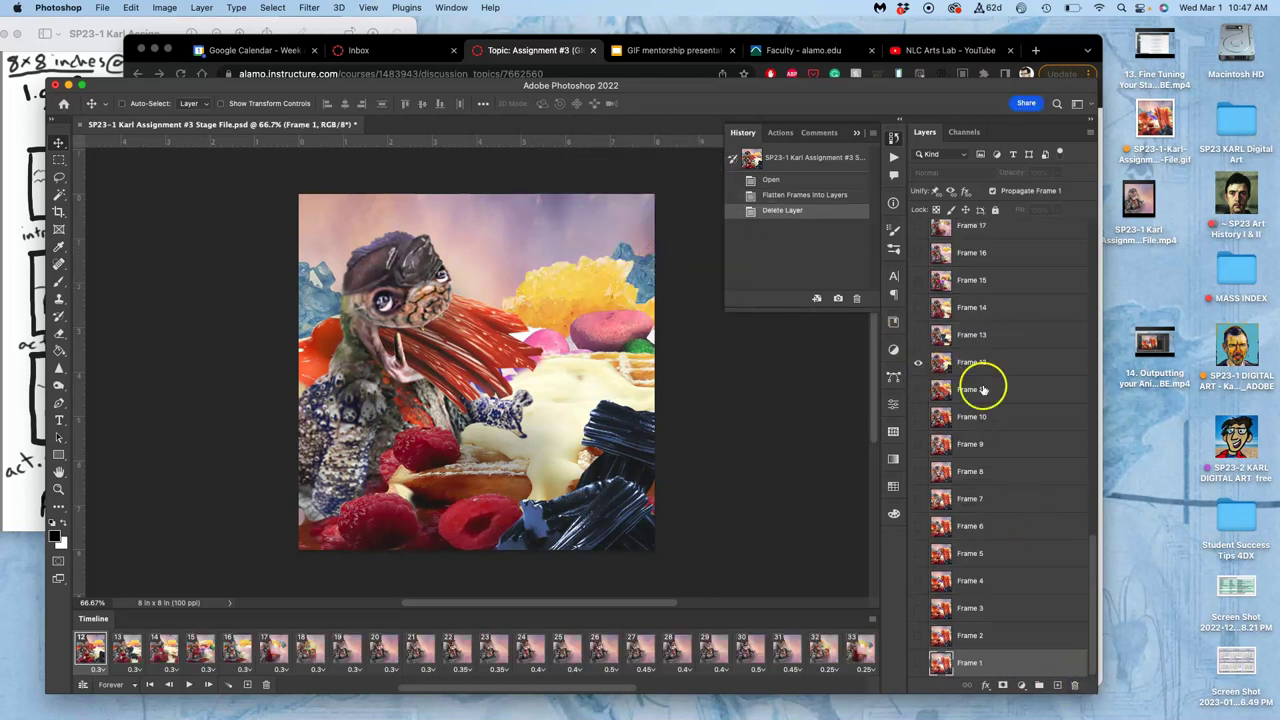
# Preview the animation, select all of its timeline frames and delete them so that a single frame remains.
pyautogui.click(187, 686)
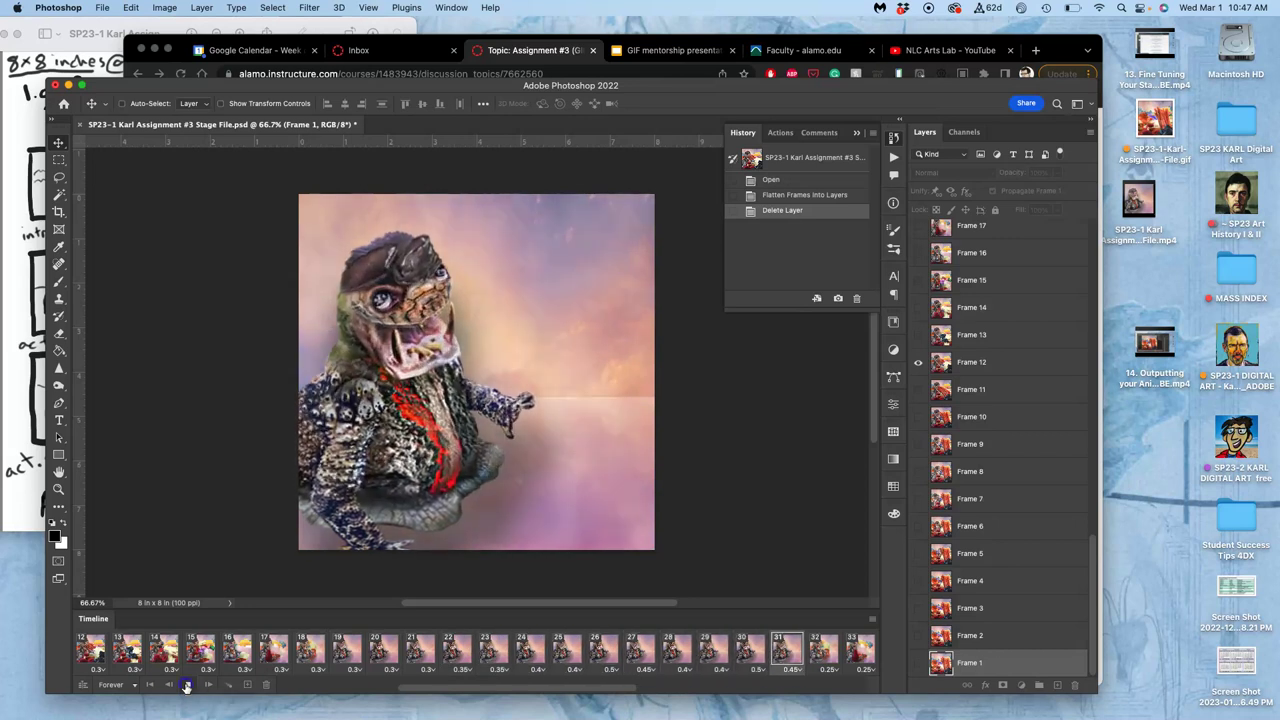
pyautogui.hscroll(5, 566, 655)
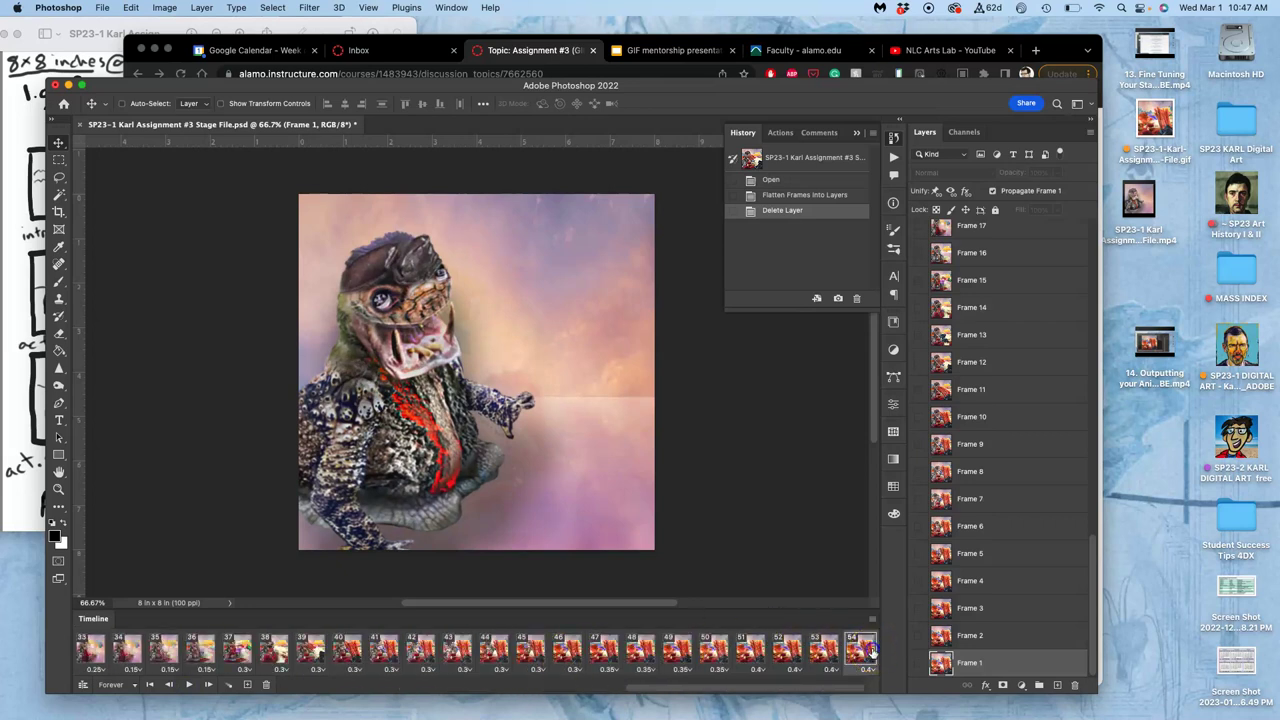
pyautogui.click(862, 650)
pyautogui.hscroll(-8, 398, 637)
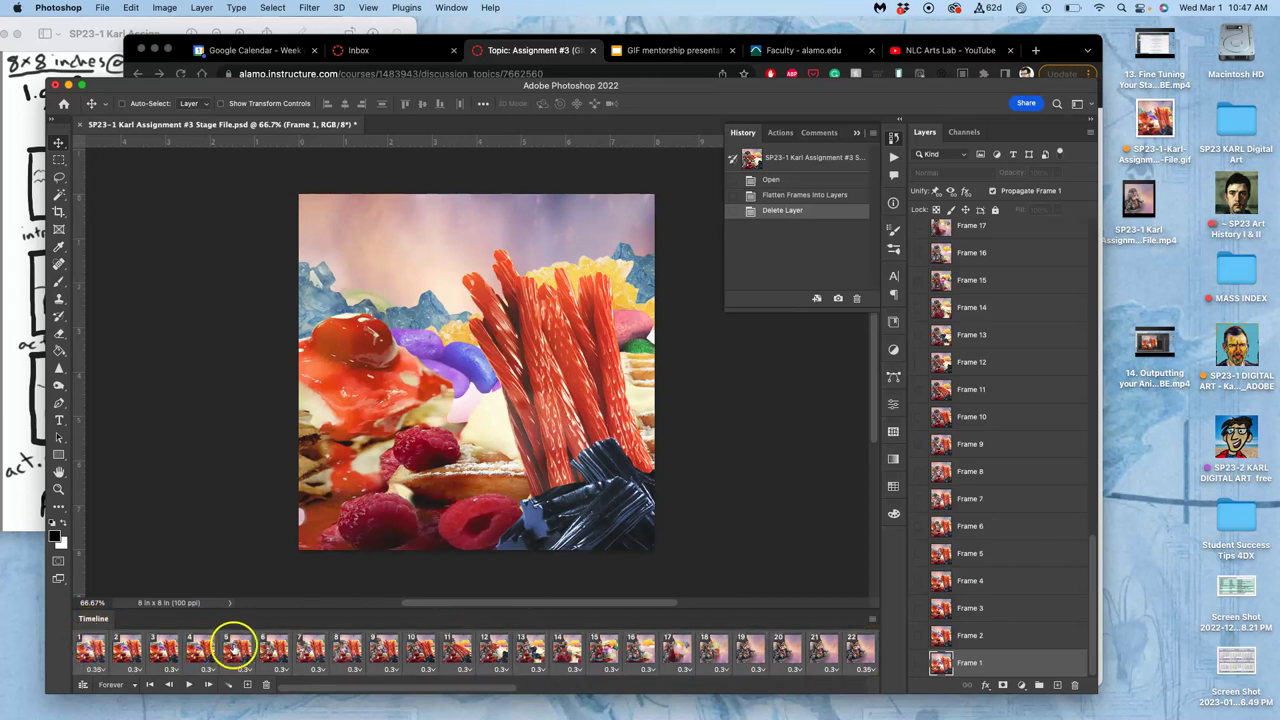
pyautogui.click(267, 684)
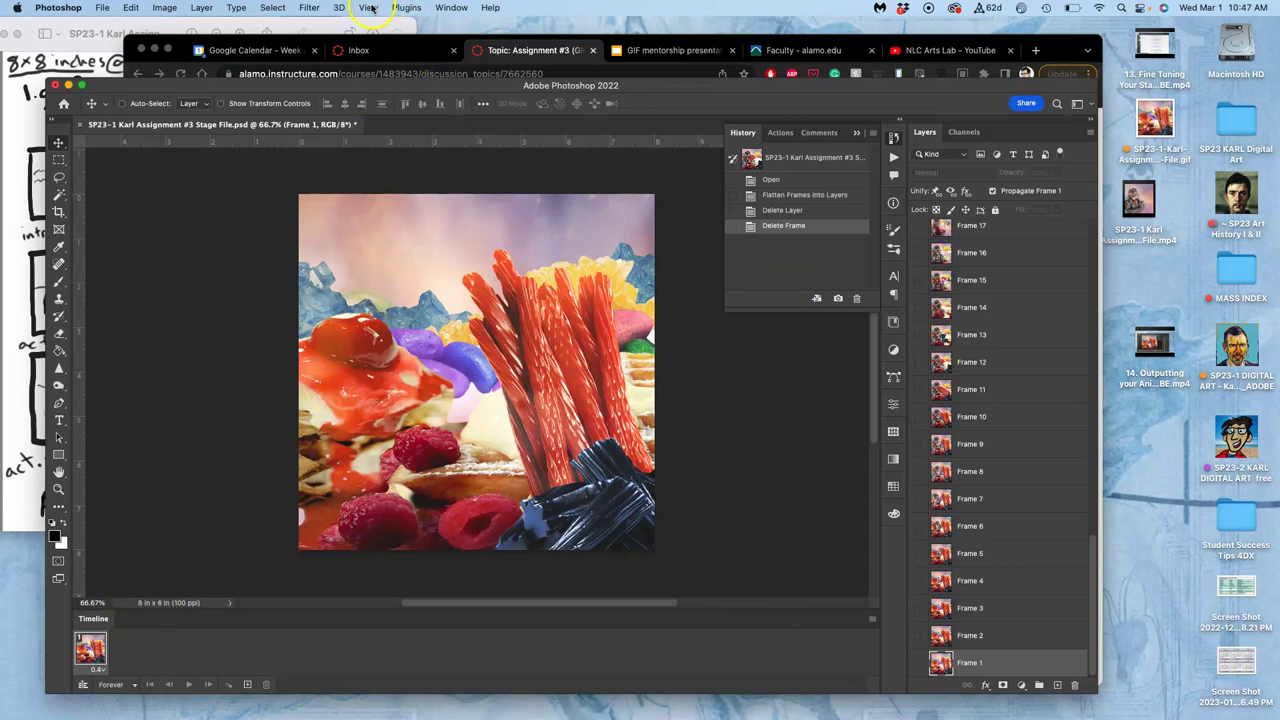
# Hide the animation Timeline from the workspace.
pyautogui.click(451, 7)
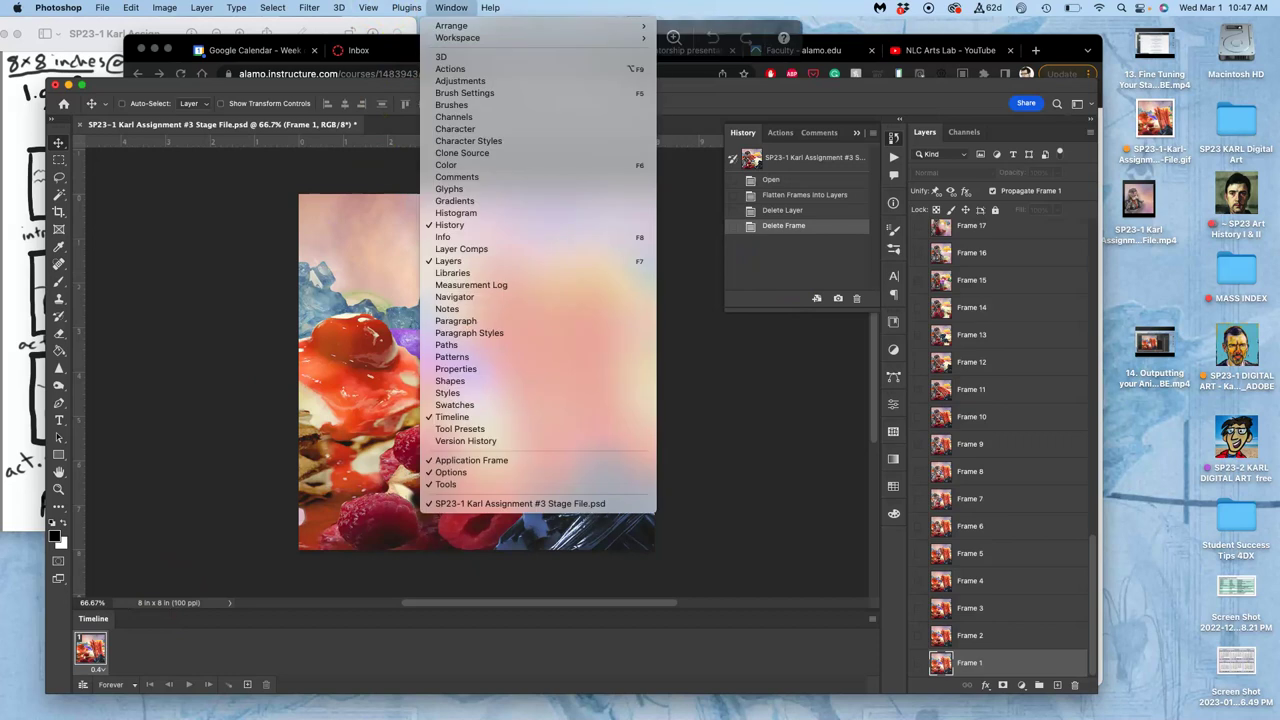
pyautogui.click(474, 417)
pyautogui.moveTo(474, 416)
pyautogui.mouseDown()
pyautogui.moveTo(486, 366)
pyautogui.moveTo(632, 418)
pyautogui.mouseUp()
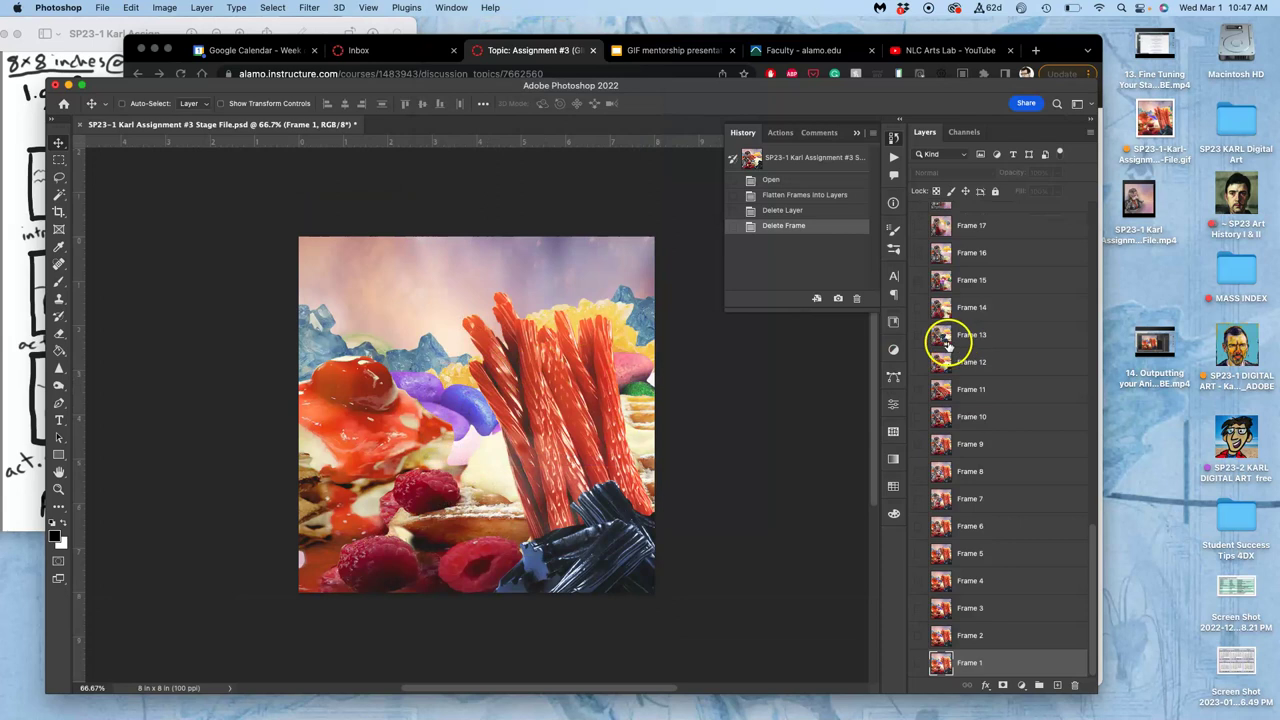
# Hide the Frame 54 layer, toggle Frame 53 on and off, and show the Frame 52 layer.
pyautogui.scroll(10, 960, 388)
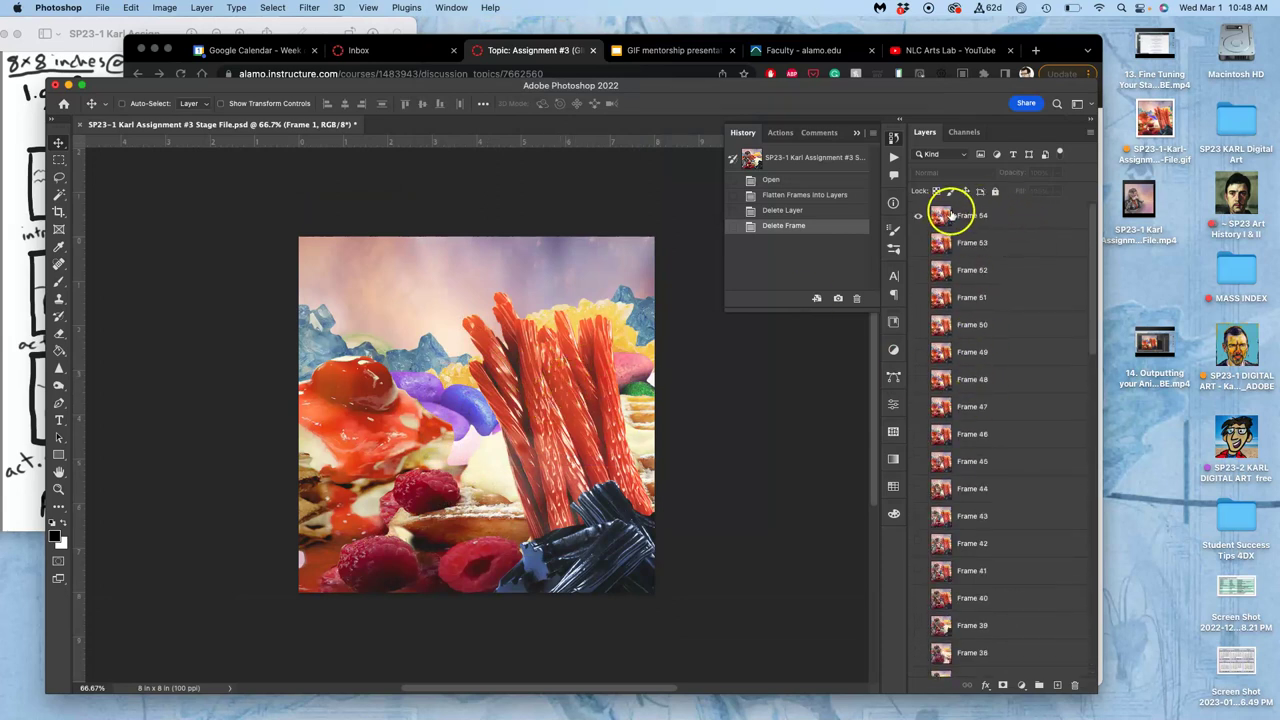
pyautogui.click(918, 216)
pyautogui.click(918, 244)
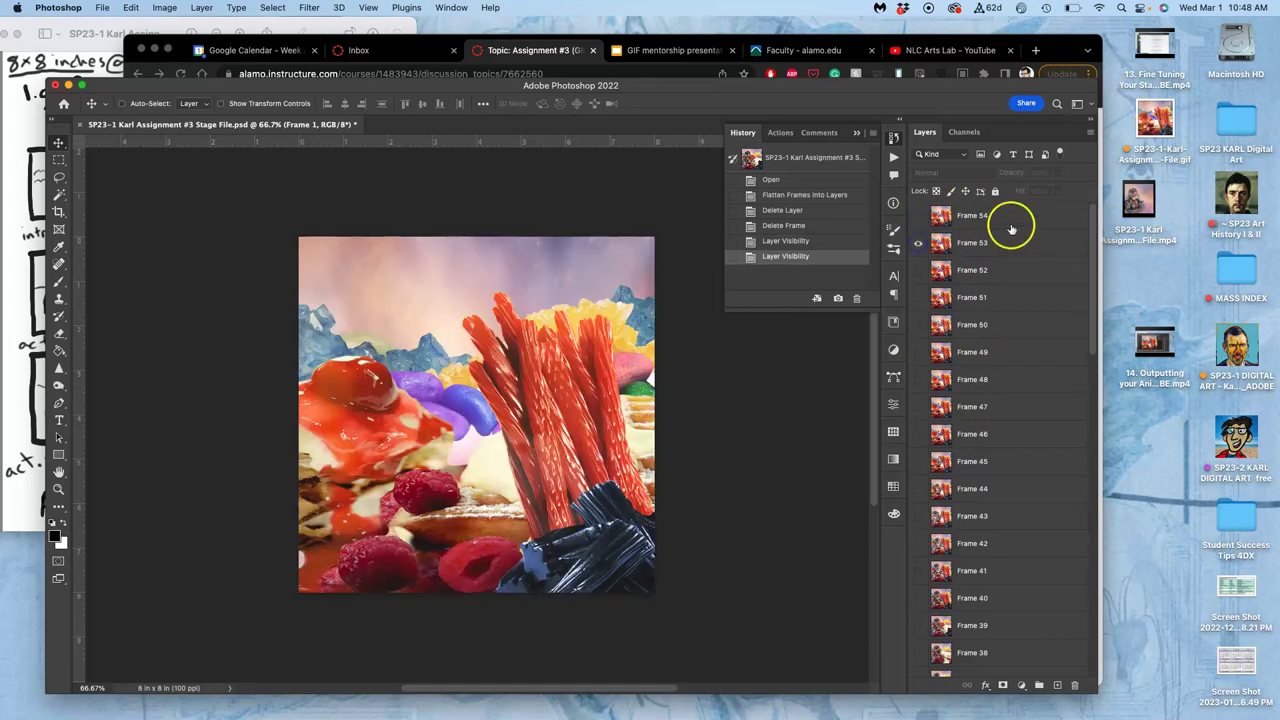
pyautogui.click(917, 244)
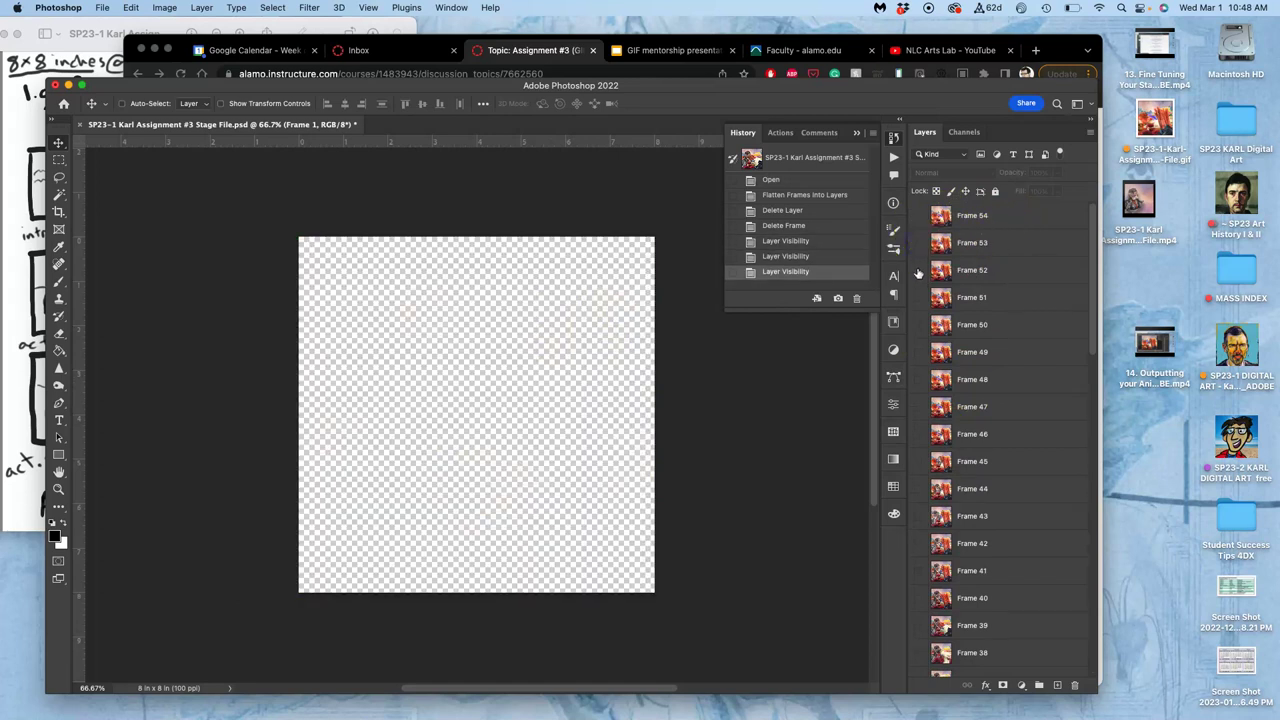
pyautogui.click(918, 270)
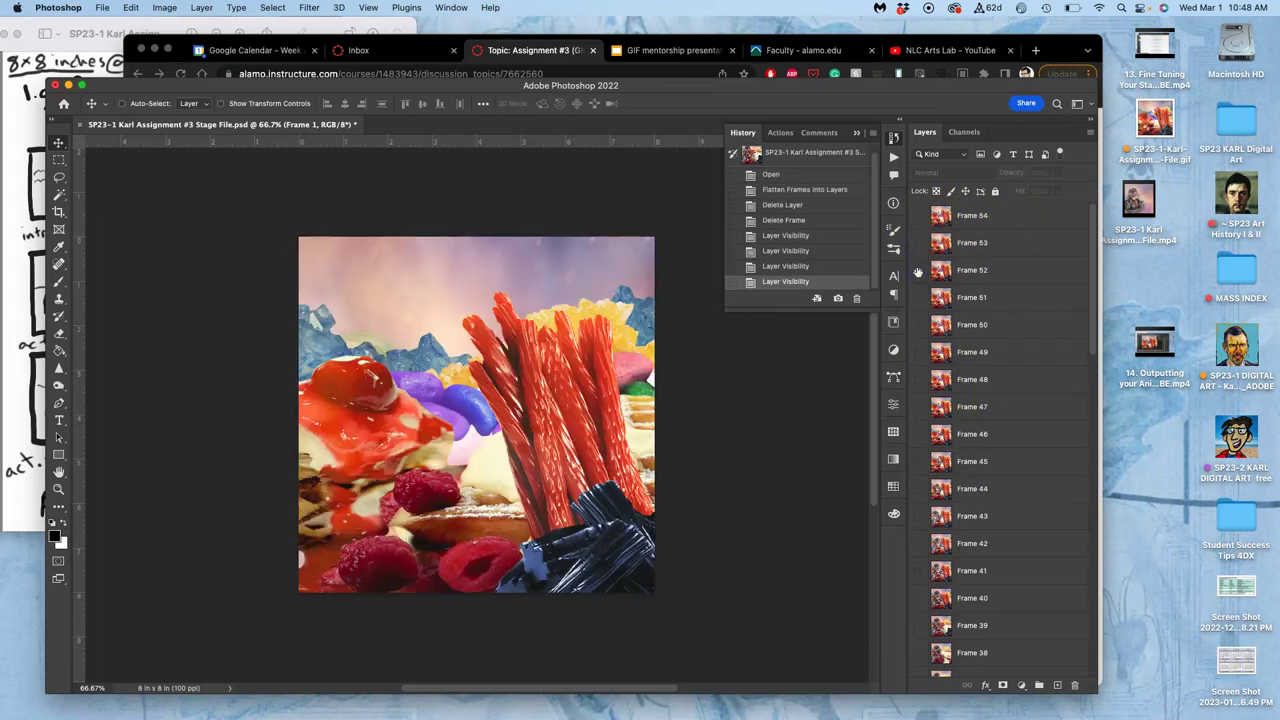
# Examine the Frame 52 artwork up close at 400% and return to the full-canvas view at 66.7%.
pyautogui.press('super+plus')
pyautogui.press('super+plus')
pyautogui.press('super+plus')
pyautogui.press('super+plus')
pyautogui.press('super+plus')
pyautogui.press('super+plus')
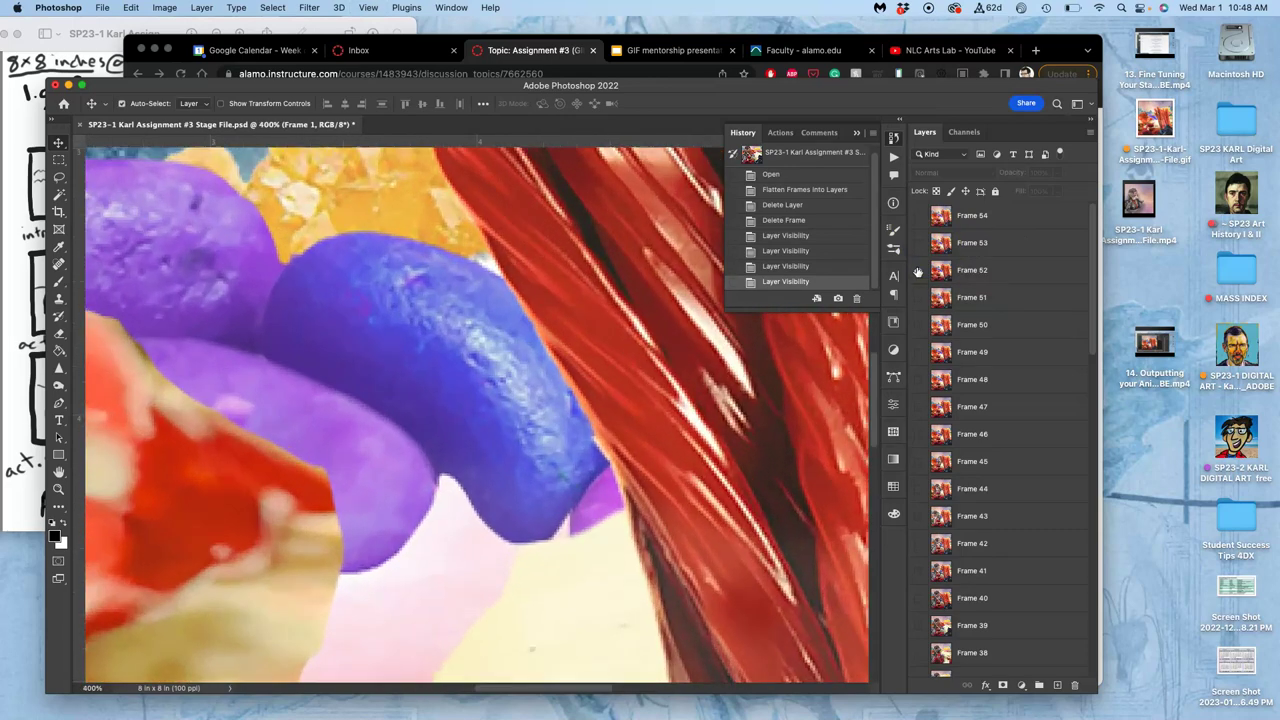
pyautogui.press('super+minus')
pyautogui.press('super+minus')
pyautogui.press('super+minus')
pyautogui.press('super+minus')
pyautogui.press('super+minus')
pyautogui.press('super+minus')
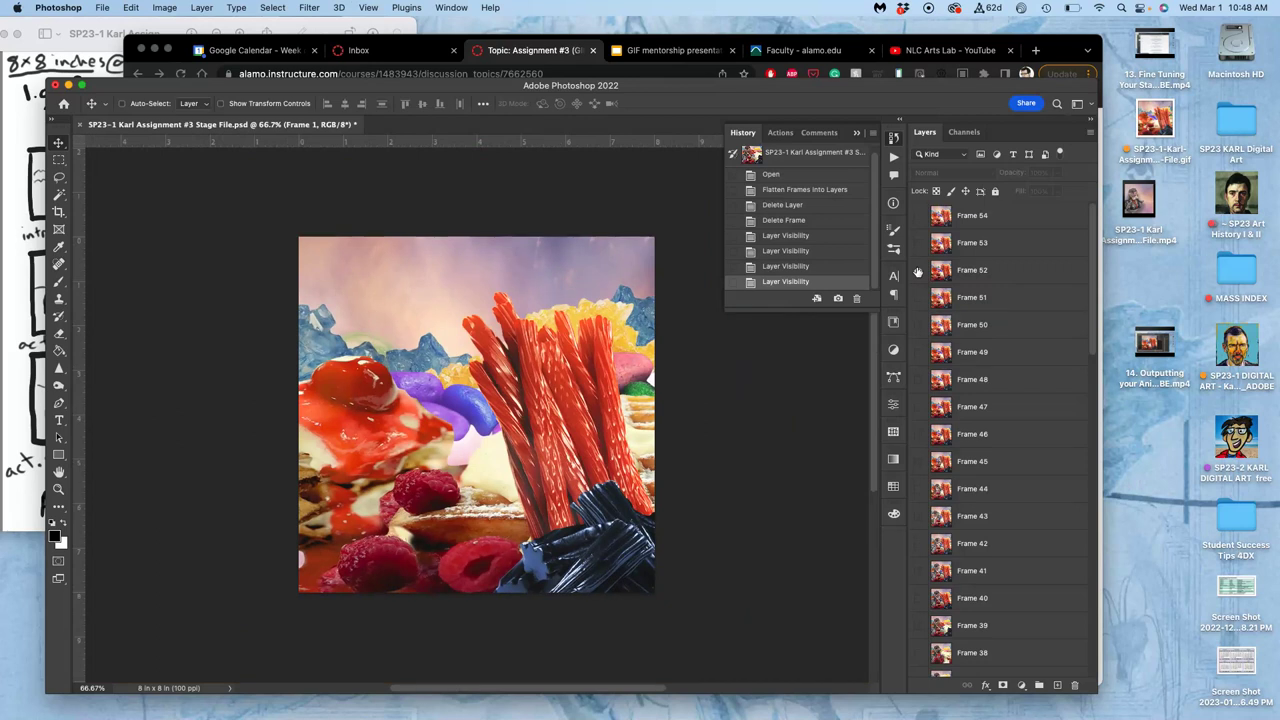
# Show the Frame 54 layer in place of Frame 52 and check the document's image size and resolution.
pyautogui.click(919, 216)
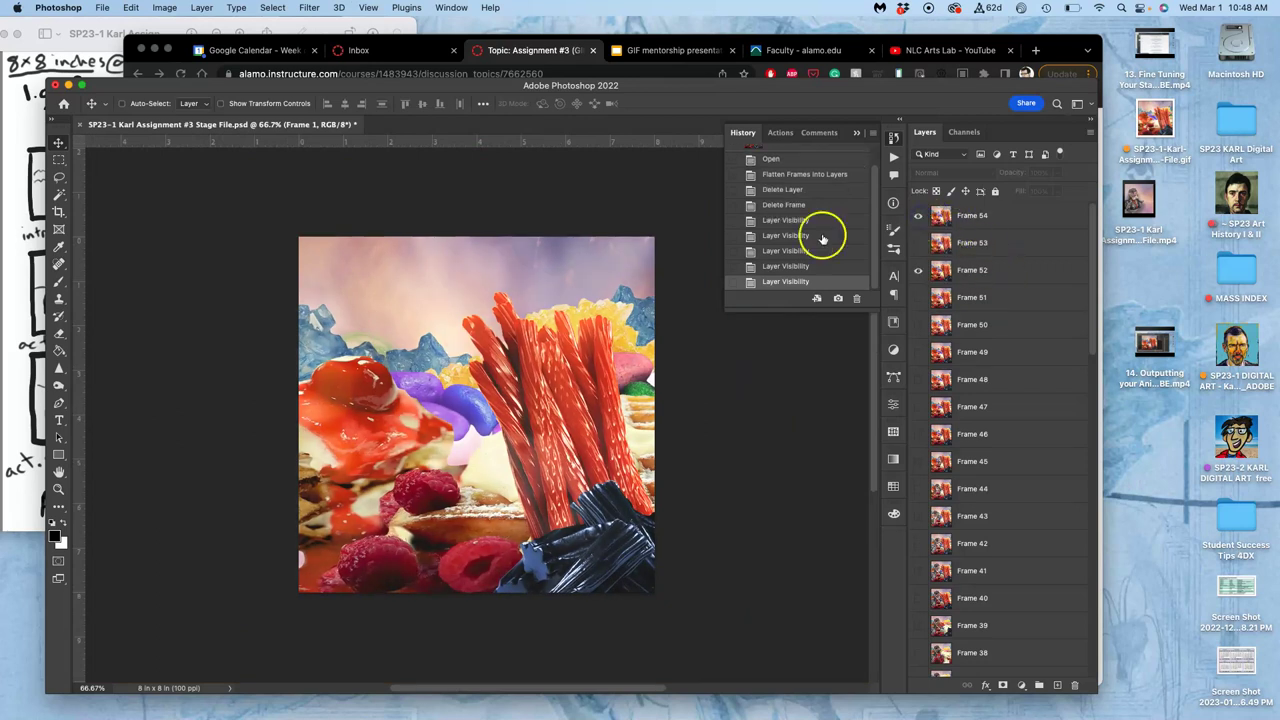
pyautogui.click(166, 8)
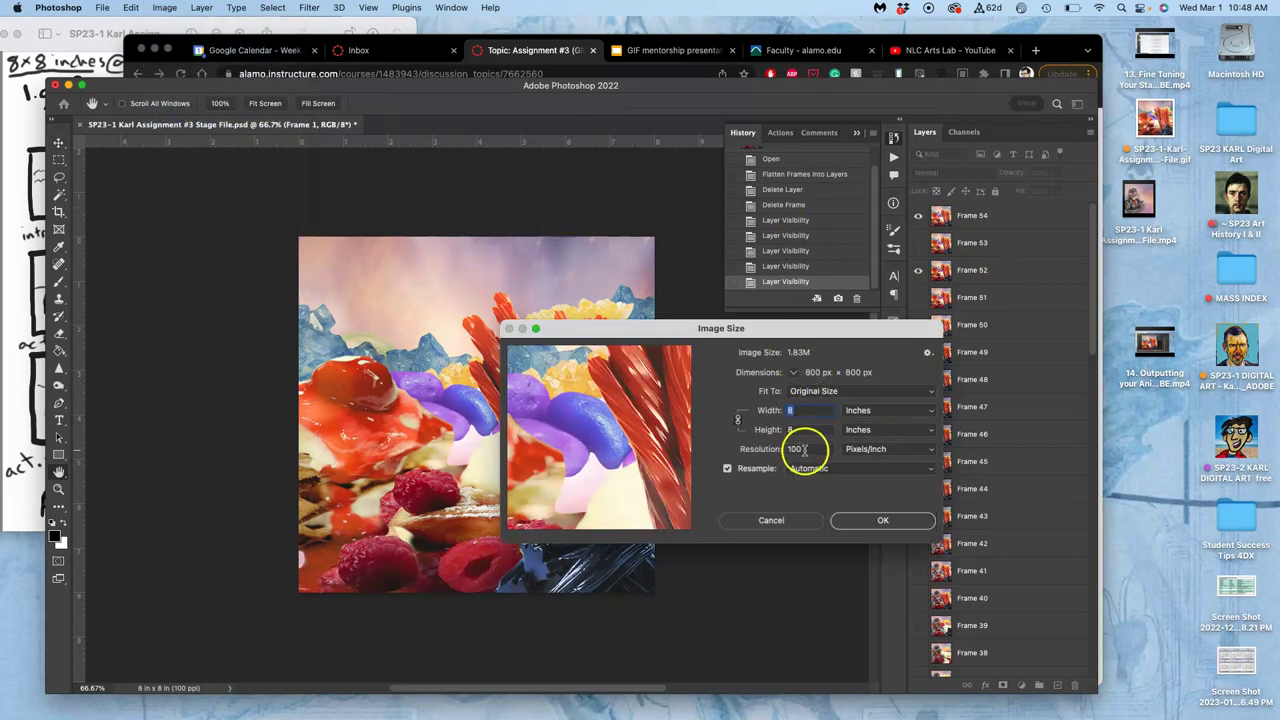
pyautogui.click(872, 521)
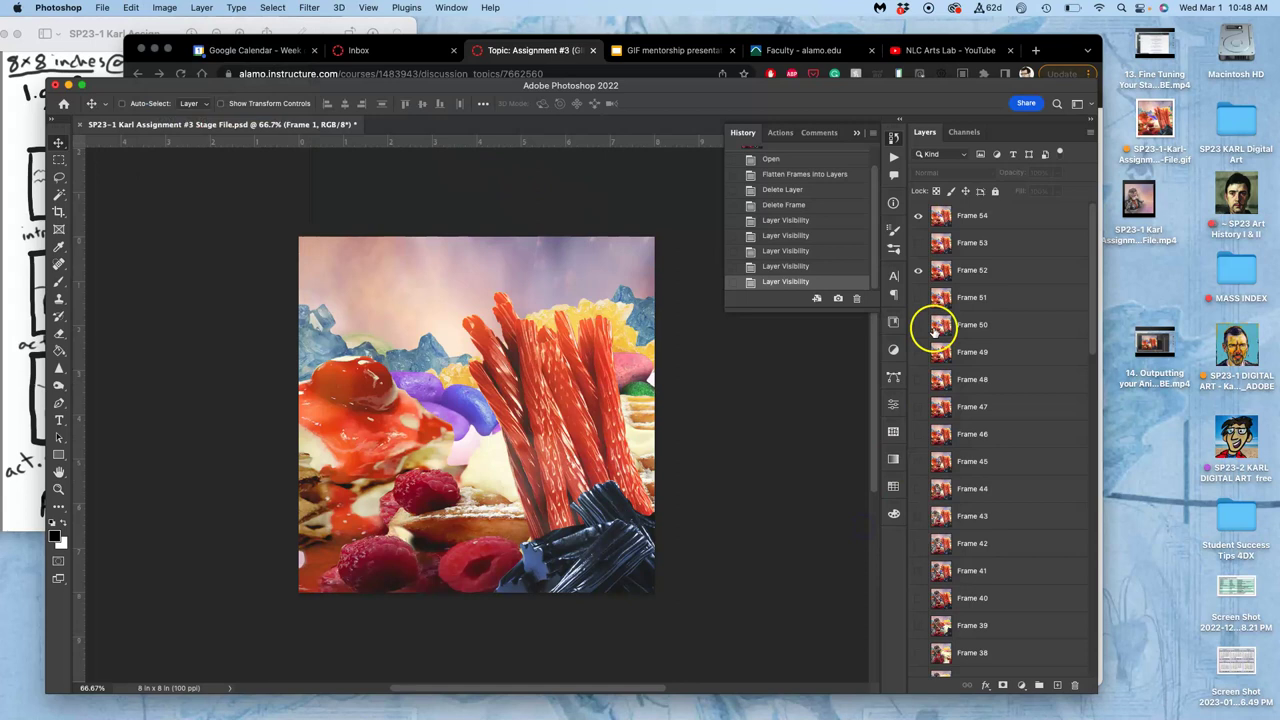
pyautogui.click(918, 270)
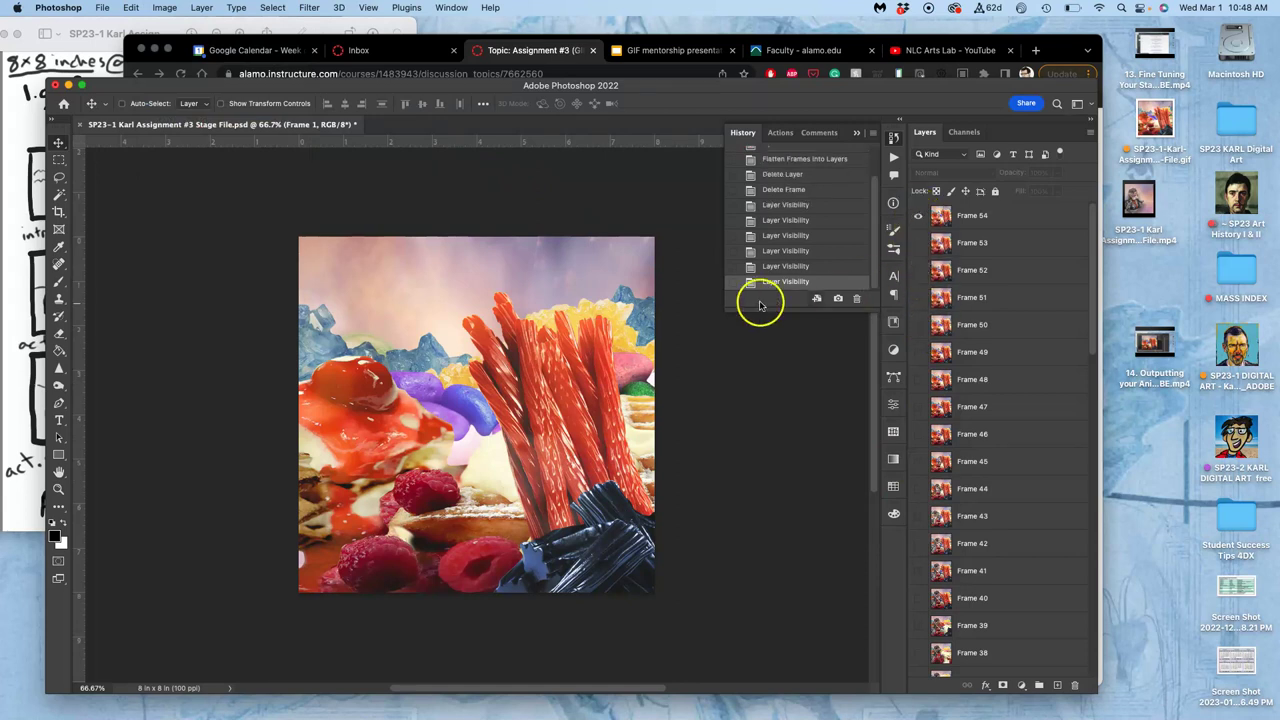
# Move the Photoshop window aside, bring the storyboard sketch forward in Preview, and look through the frame layers.
pyautogui.moveTo(640, 84); pyautogui.dragTo(820, 67)
pyautogui.click(84, 136)
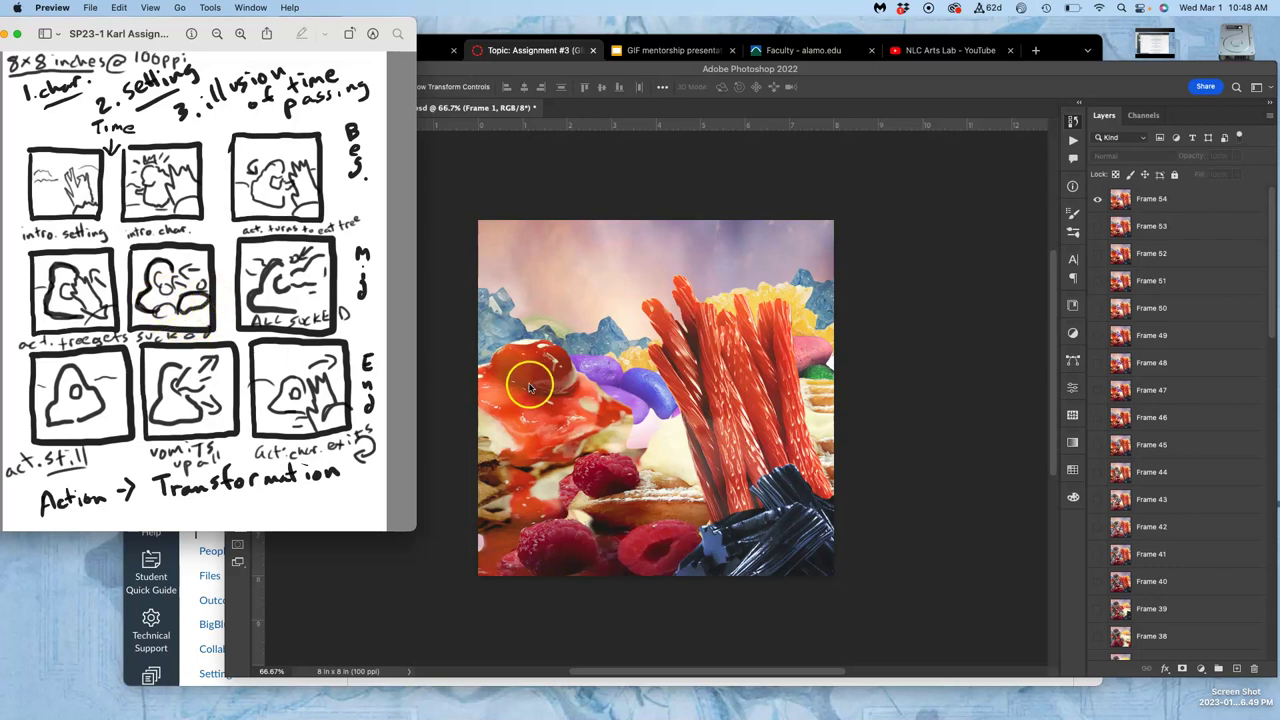
pyautogui.scroll(-5, 1150, 490)
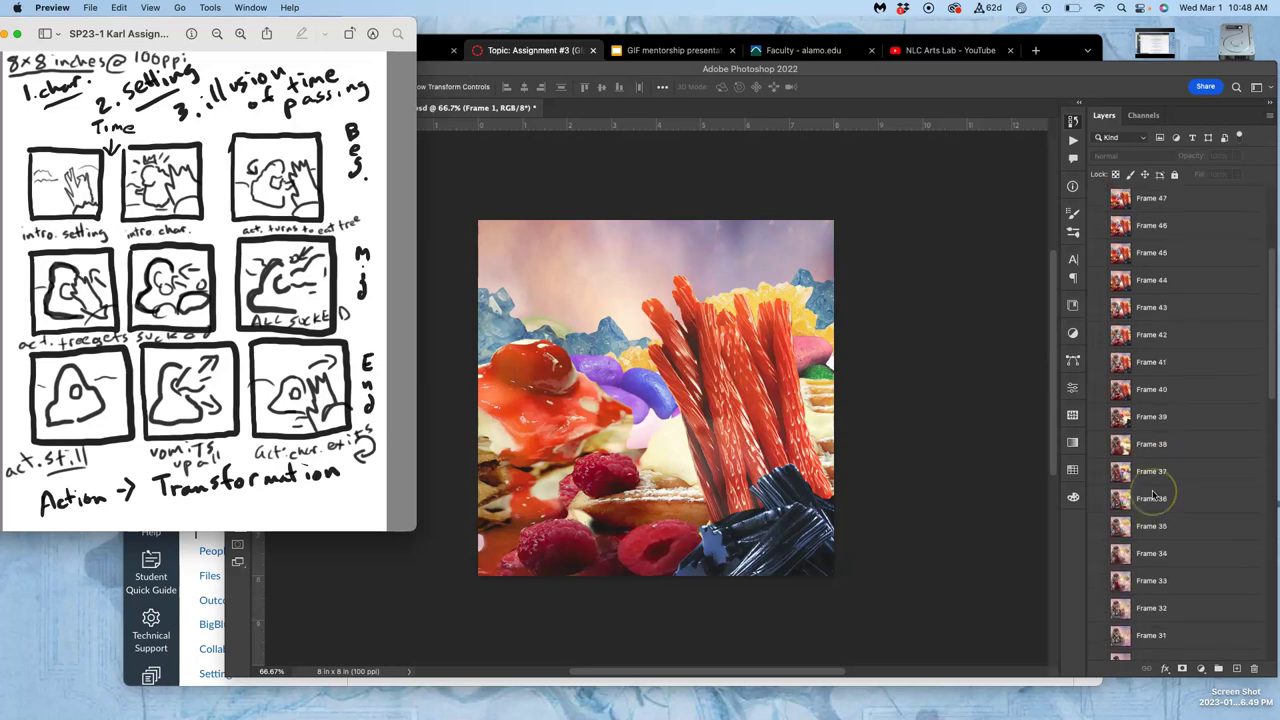
pyautogui.scroll(-3, 1152, 494)
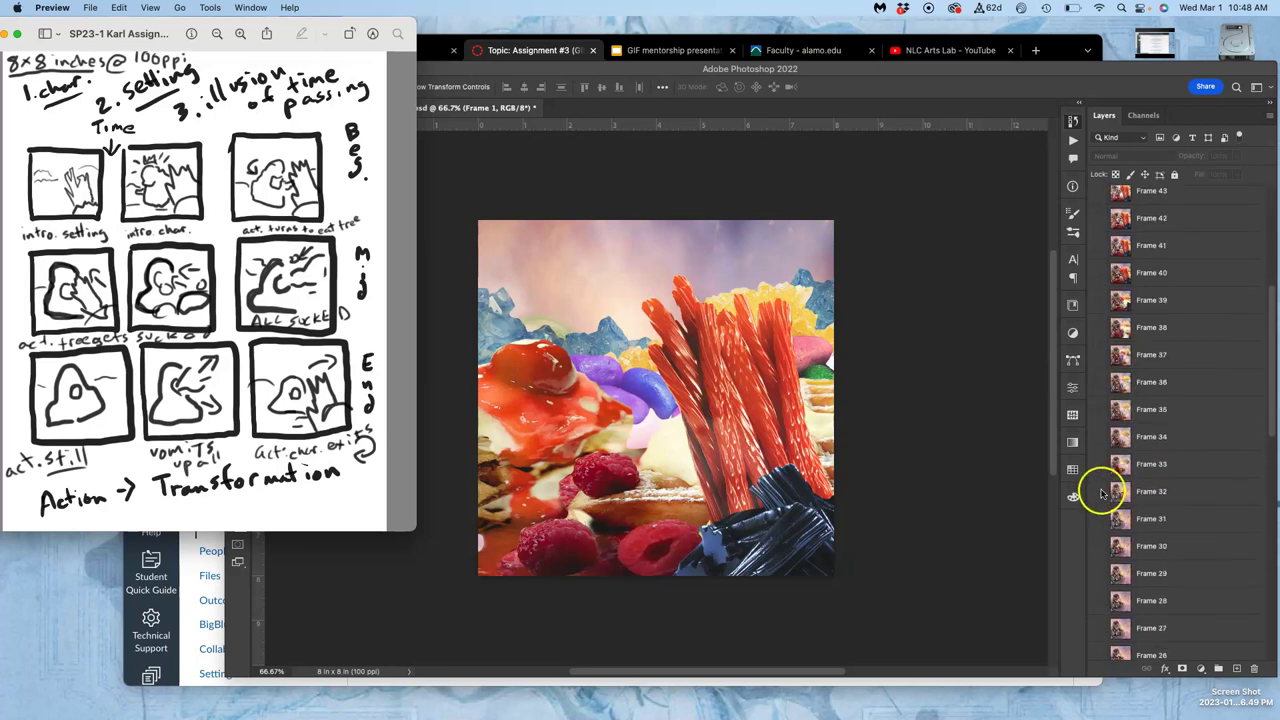
pyautogui.scroll(8, 1118, 340)
# Hide the Frame 54 layer in Photoshop and show the Frame 10, Frame 11 and Frame 12 layers one after another.
pyautogui.click(1096, 203)
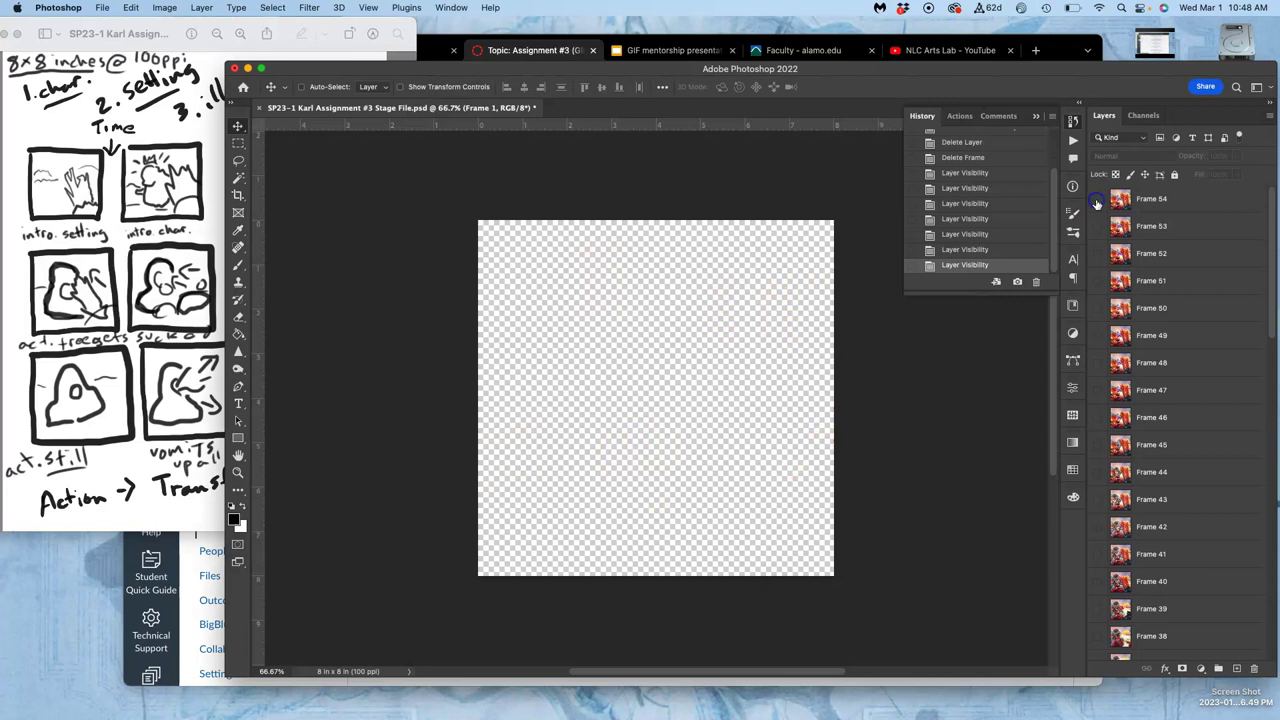
pyautogui.scroll(-14, 1096, 444)
pyautogui.scroll(-12, 1096, 444)
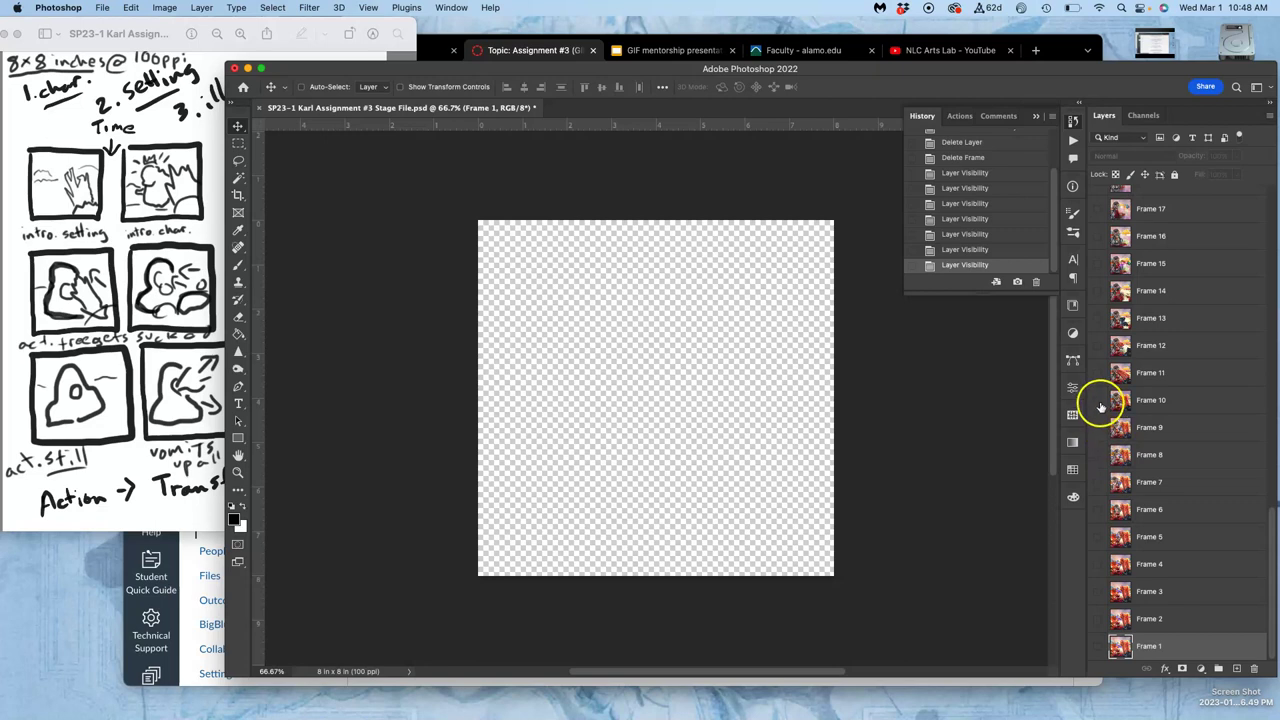
pyautogui.click(1098, 401)
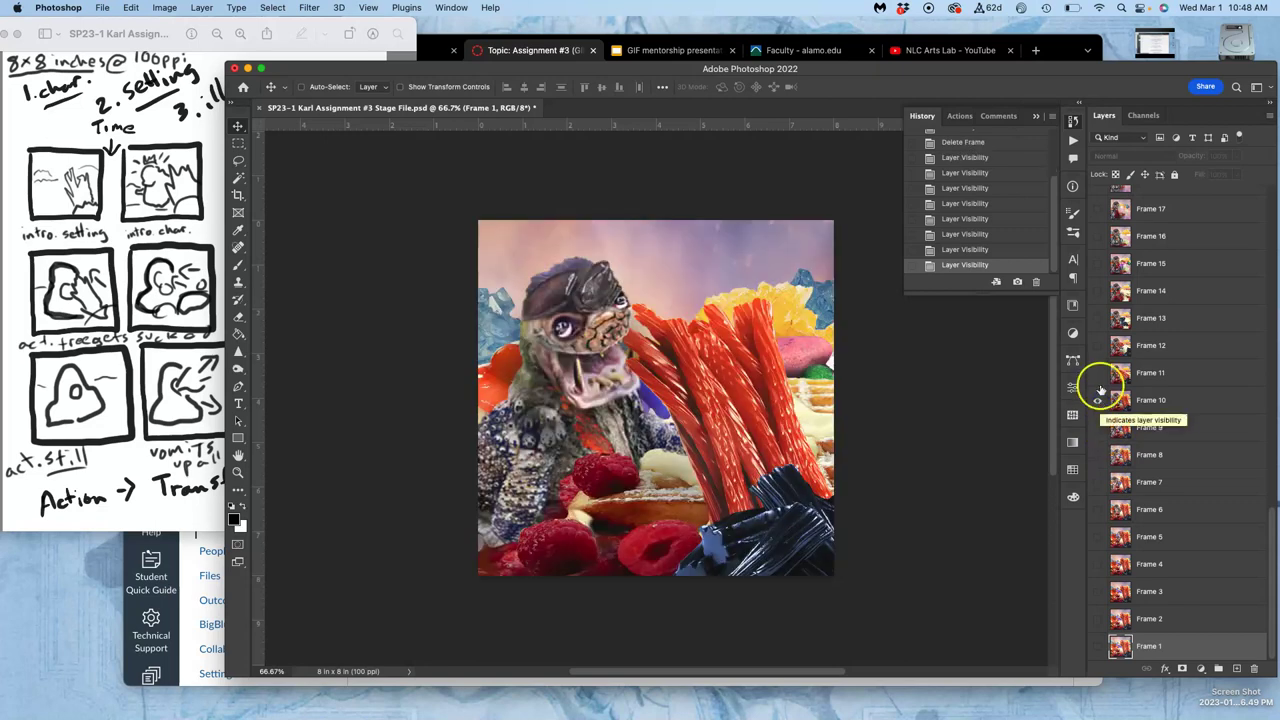
pyautogui.click(1098, 373)
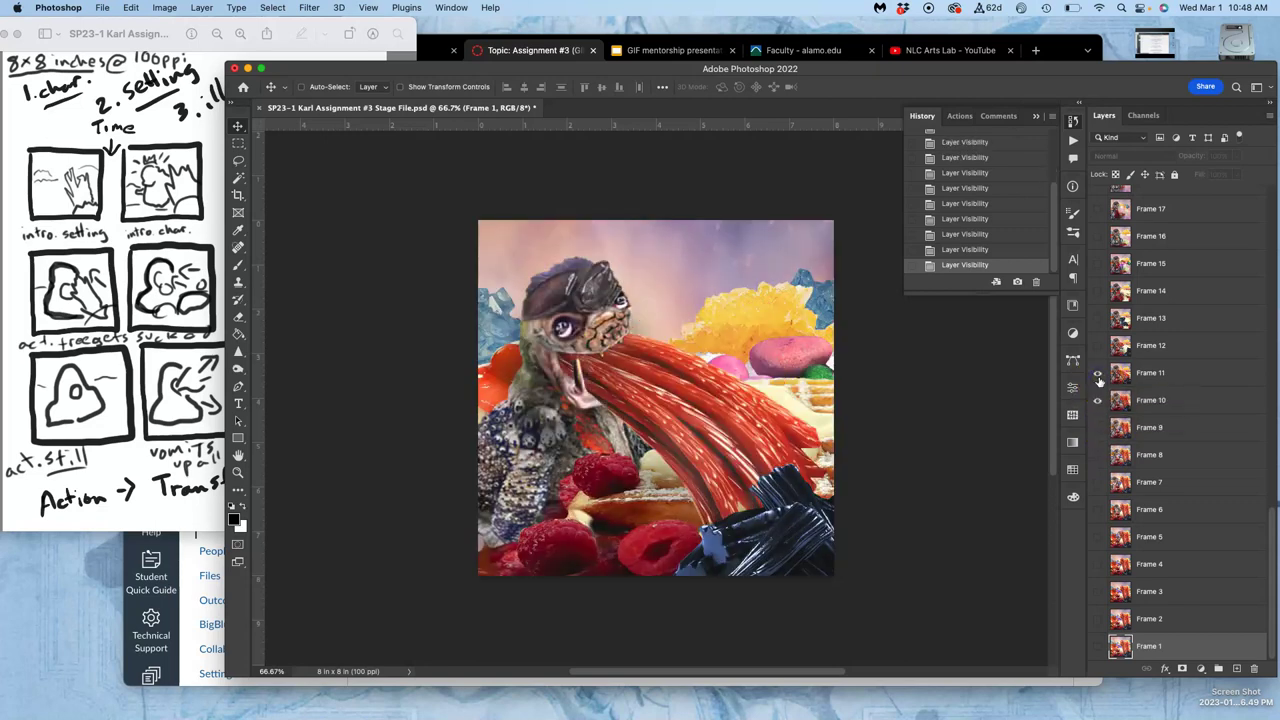
pyautogui.click(1098, 346)
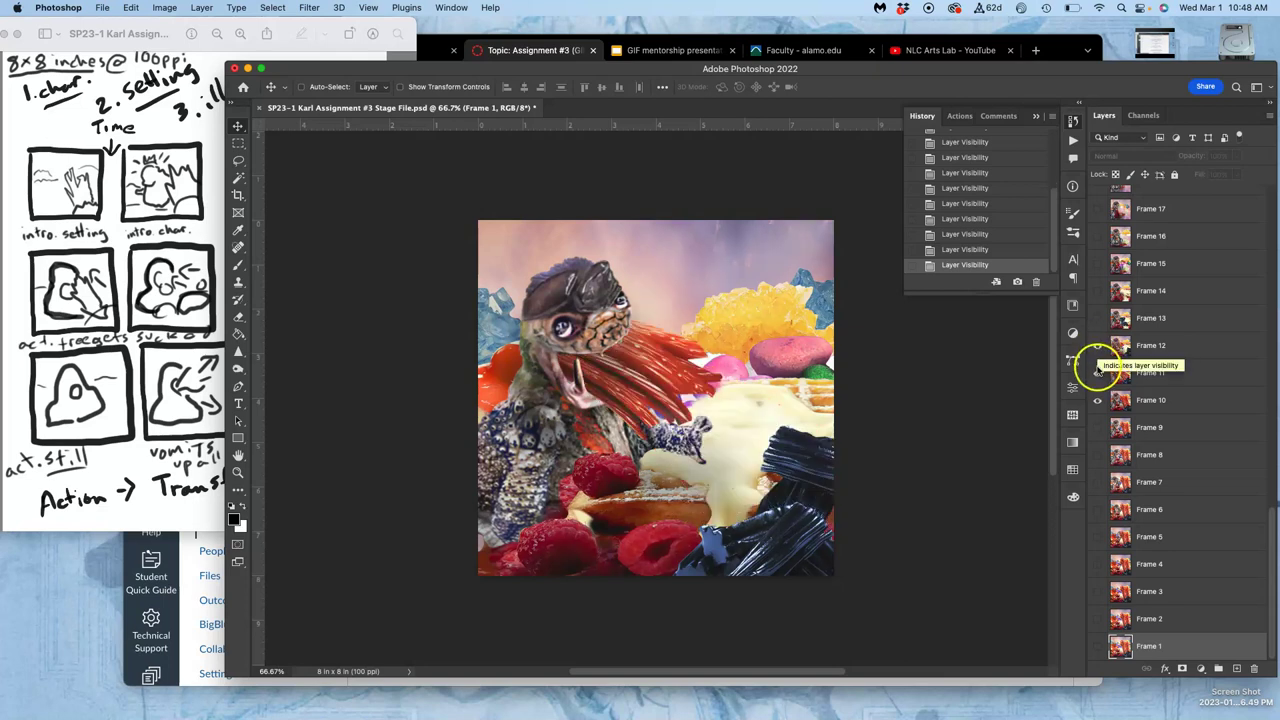
# Hide the Frame 11 layer, toggle Frame 12 off and on, and label the Frame 12 layer orange.
pyautogui.click(1097, 372)
pyautogui.click(1097, 347)
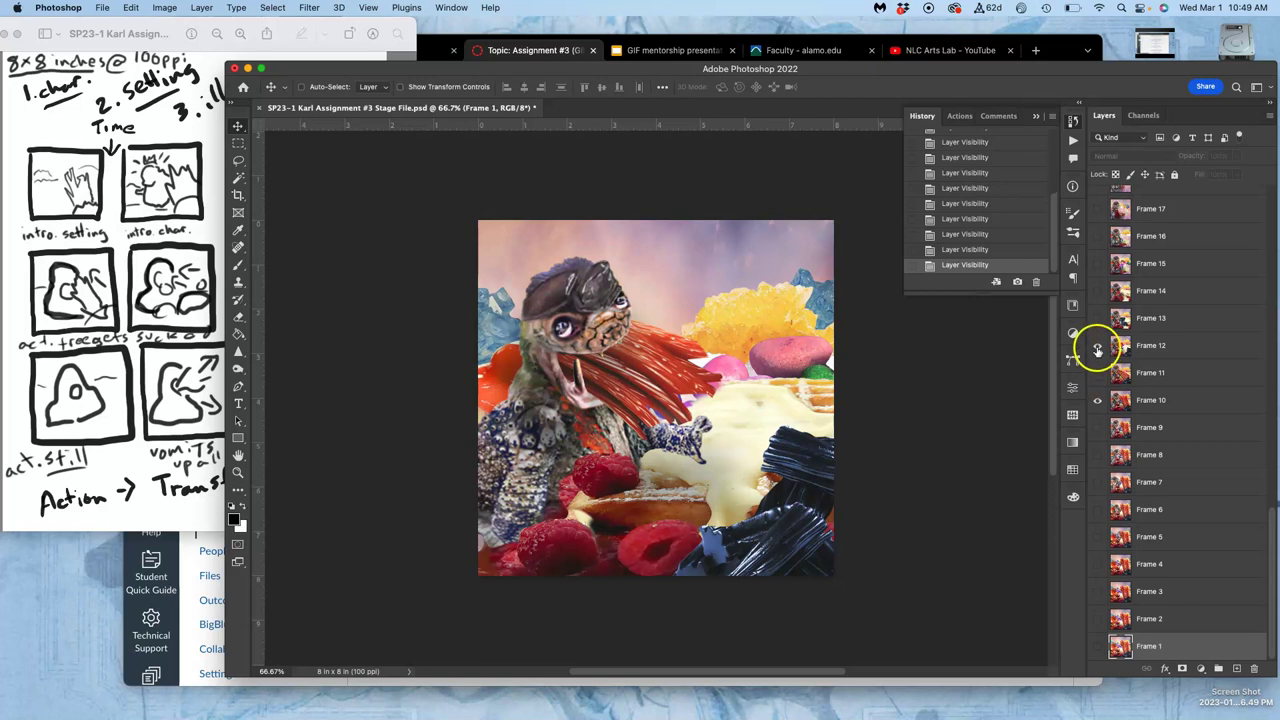
pyautogui.click(1097, 347)
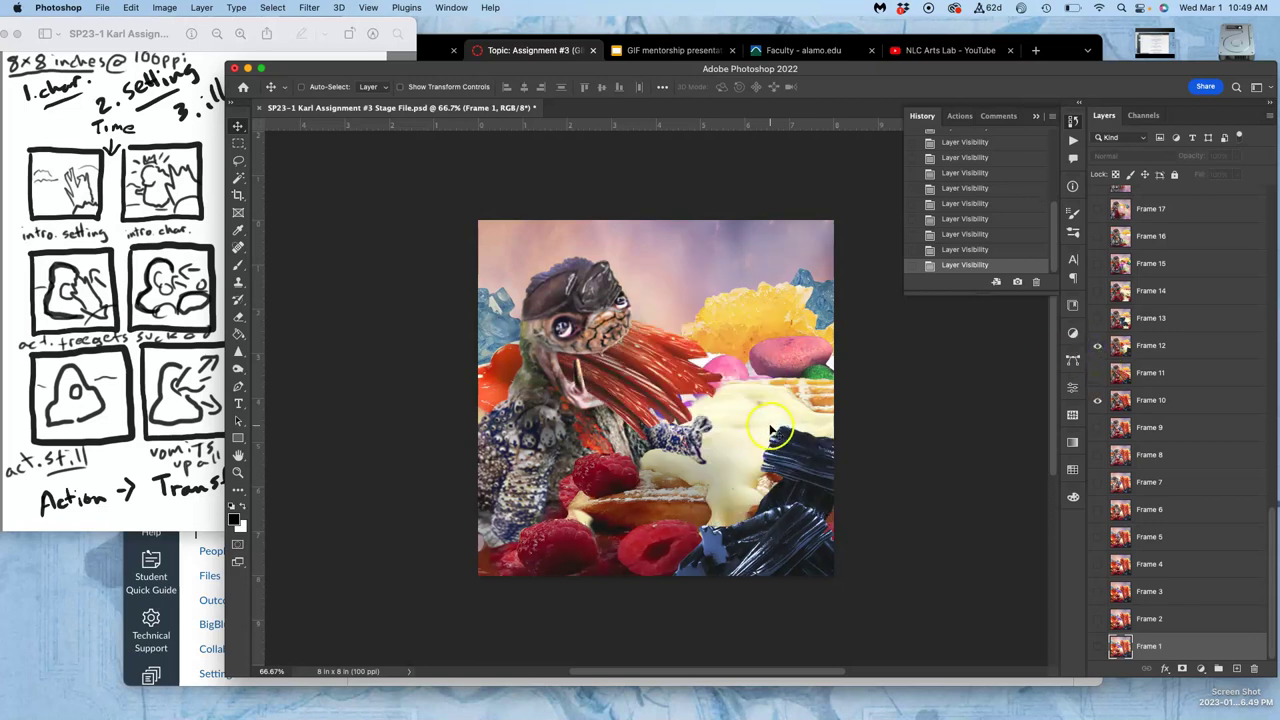
pyautogui.rightClick(1100, 352)
pyautogui.click(1122, 425)
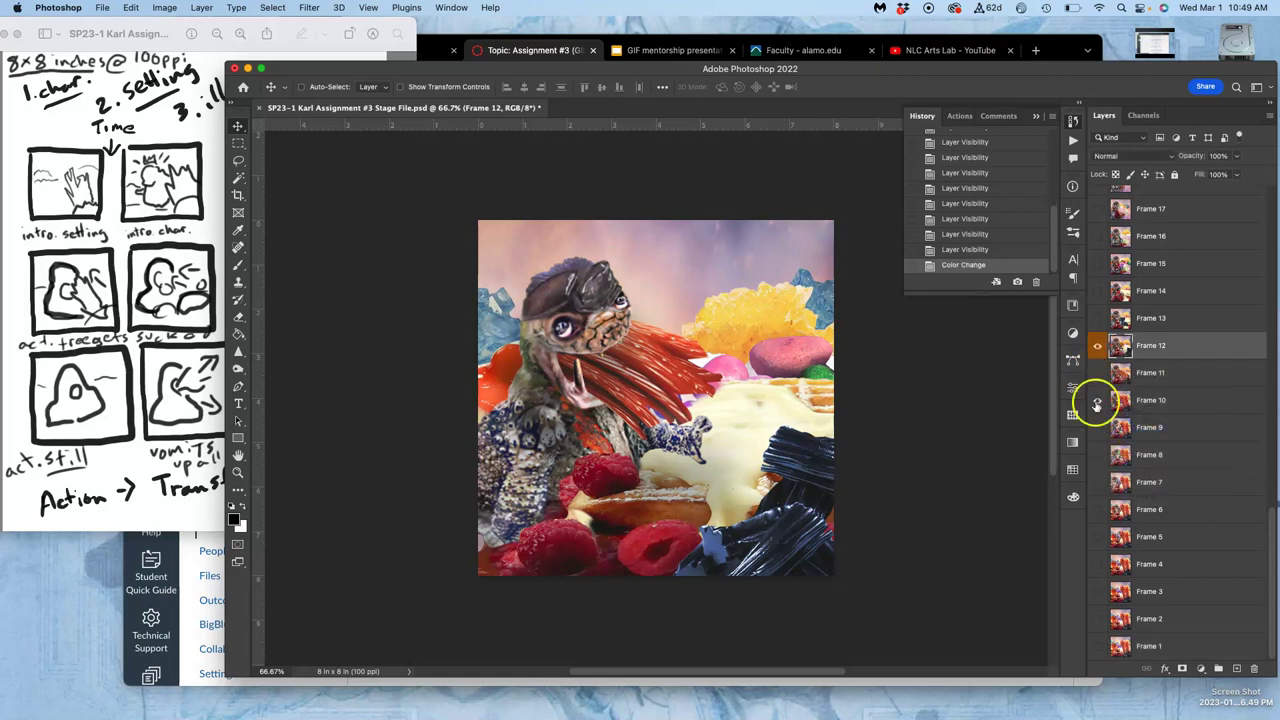
# Place two vertical and two horizontal guides along the four edges of the artwork.
pyautogui.press('super+minus')
pyautogui.press('super+minus')
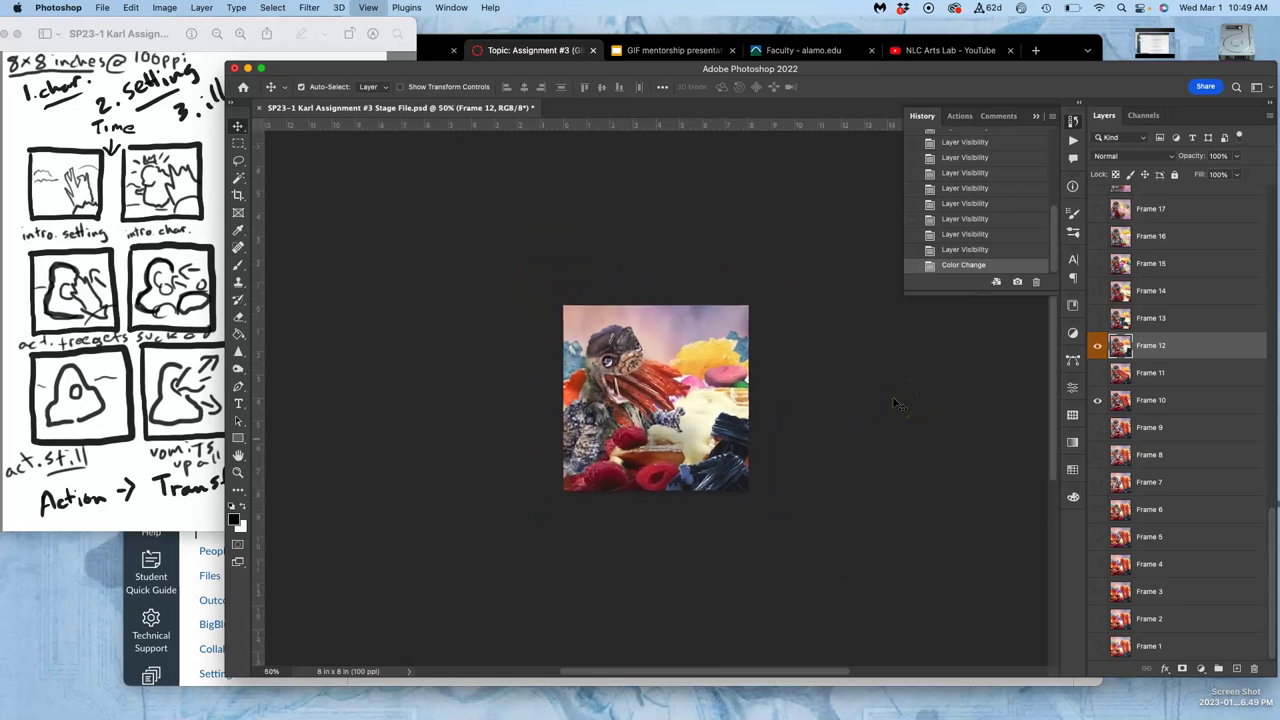
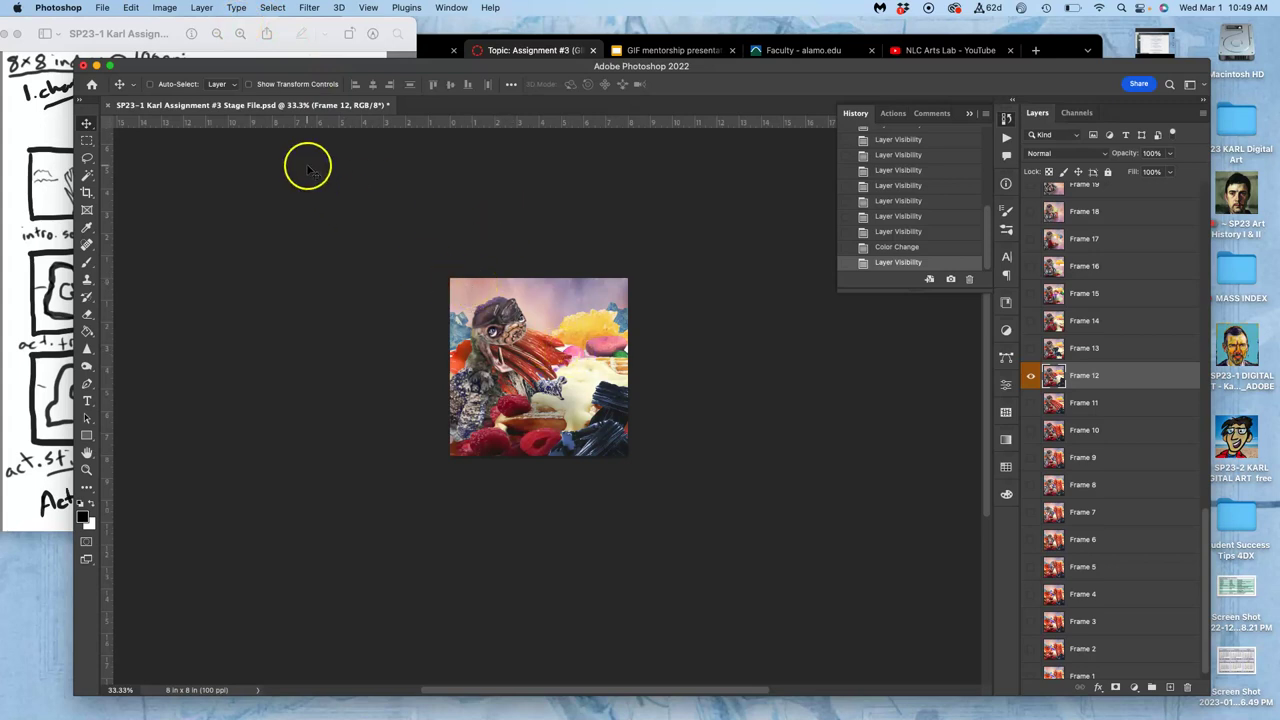
pyautogui.moveTo(108, 172); pyautogui.dragTo(449, 191)
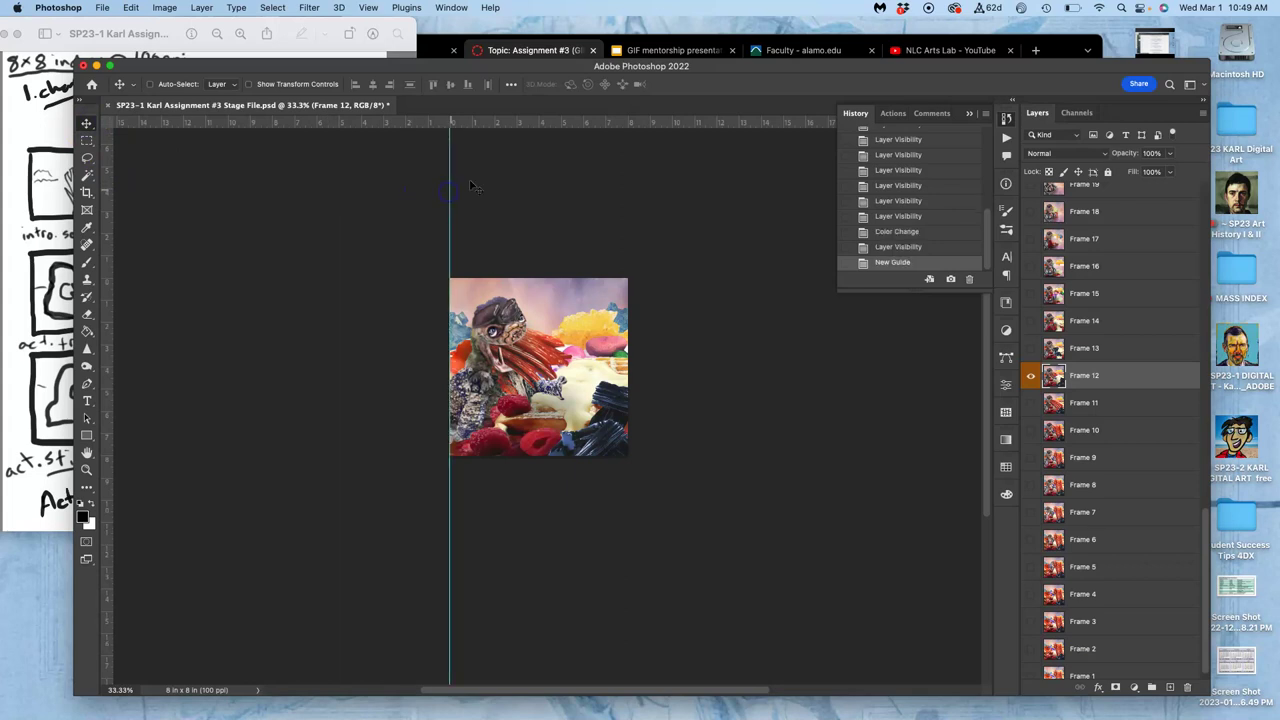
pyautogui.moveTo(545, 122); pyautogui.dragTo(550, 278)
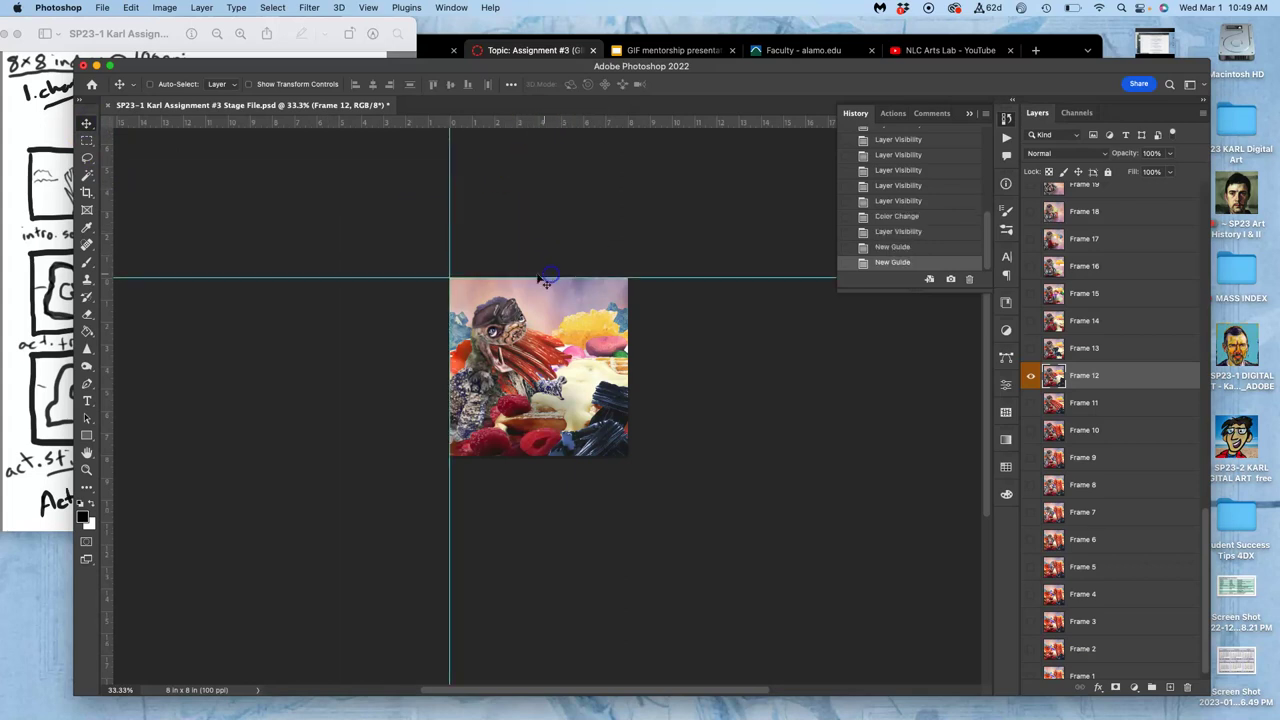
pyautogui.moveTo(111, 266); pyautogui.dragTo(628, 278)
pyautogui.moveTo(565, 122); pyautogui.dragTo(578, 456)
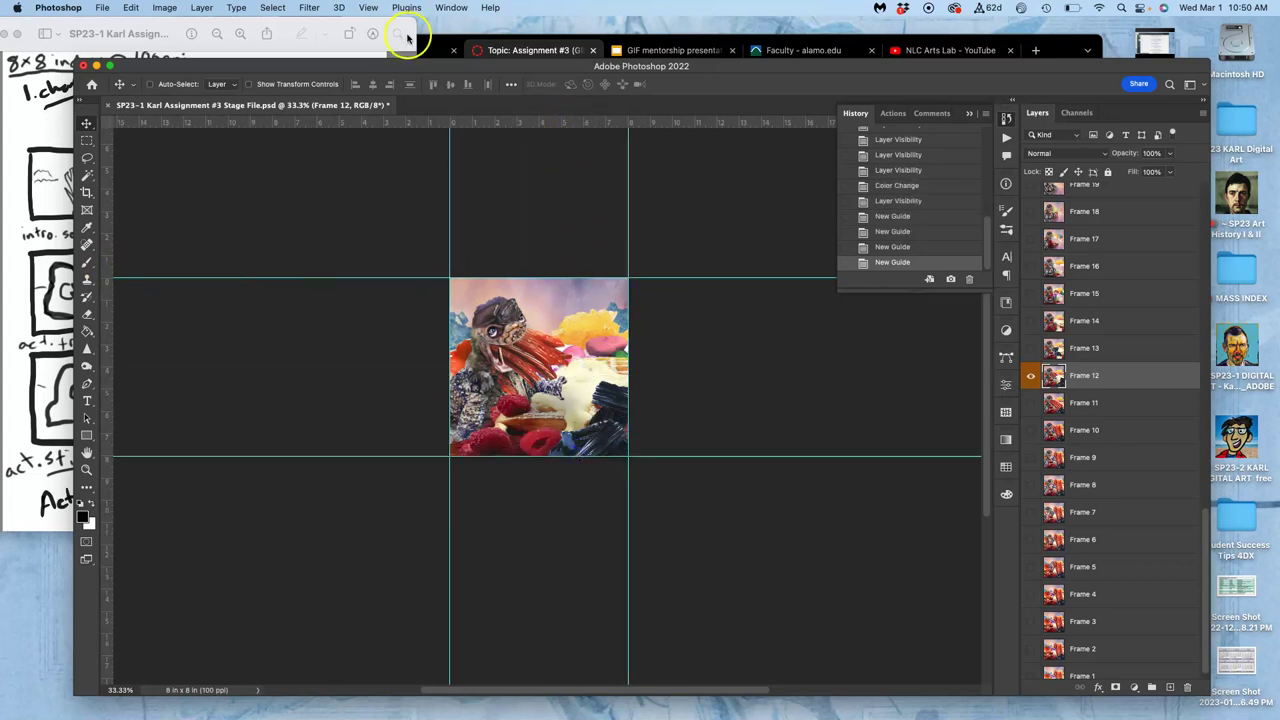
pyautogui.scroll(5, 525, 227)
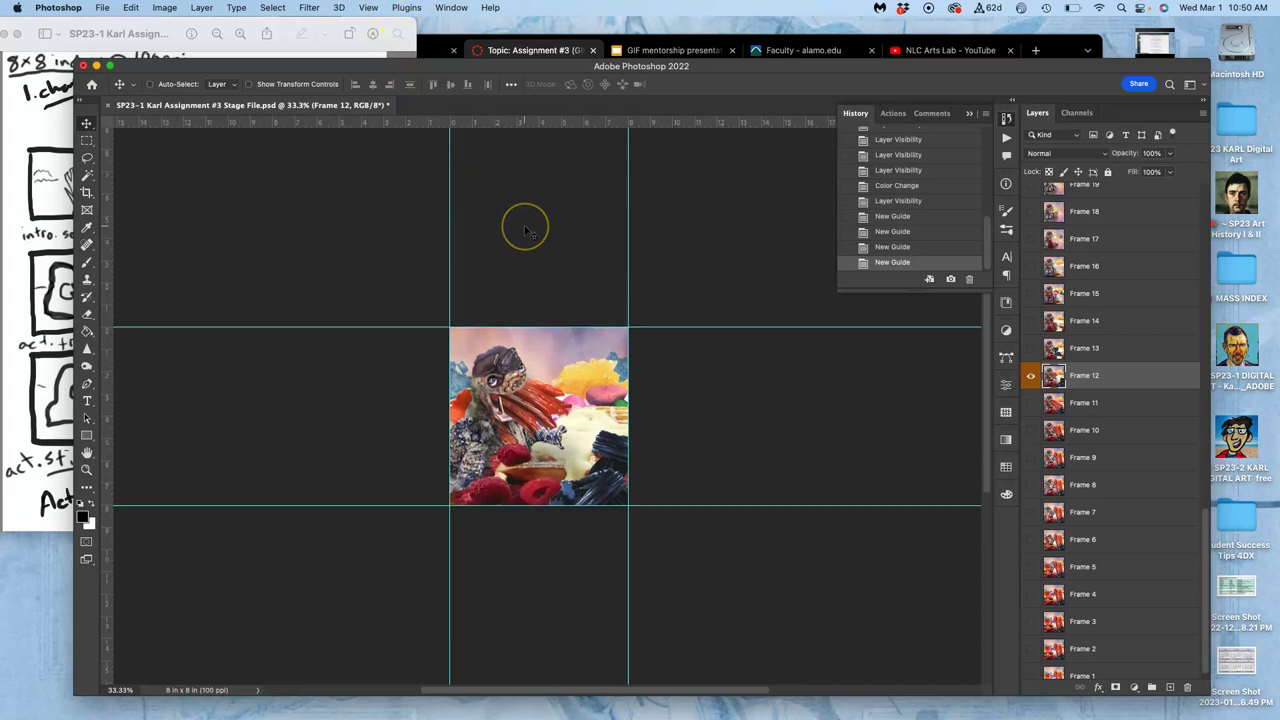
# Enlarge the canvas to 30 inches wide and 40 inches high, anchored at the center, and fit it in view.
pyautogui.click(165, 8)
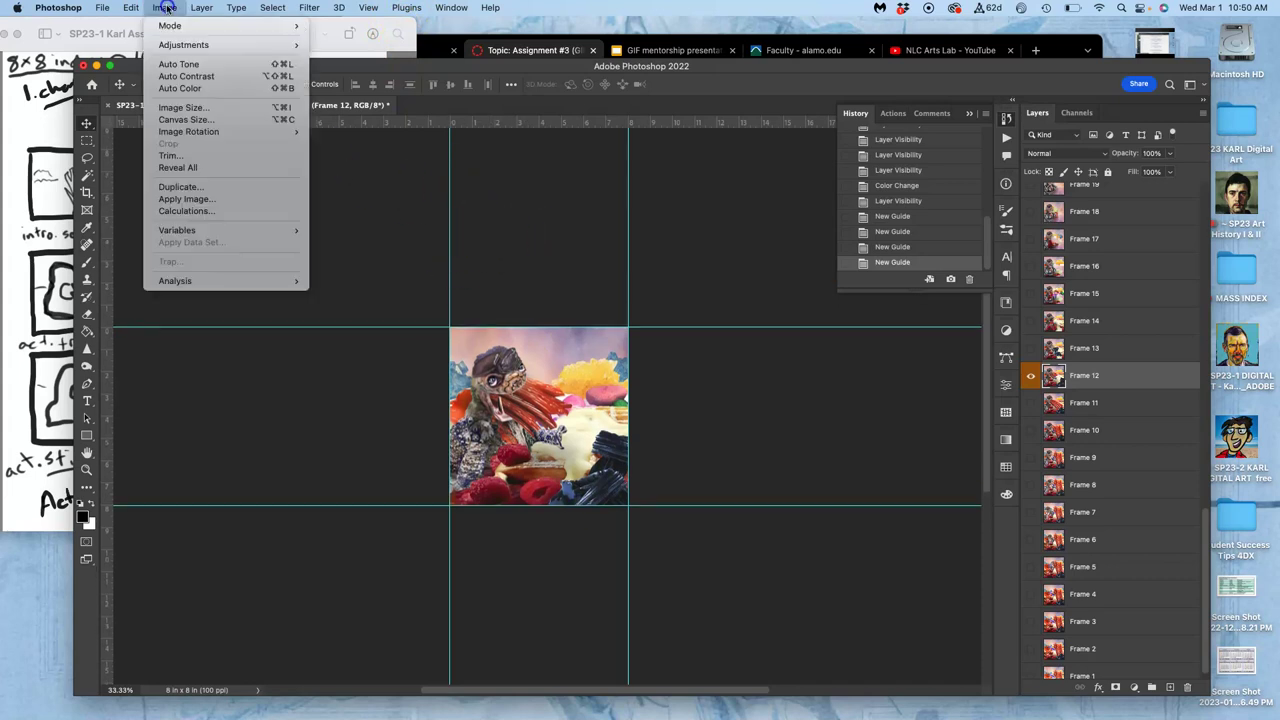
pyautogui.click(185, 120)
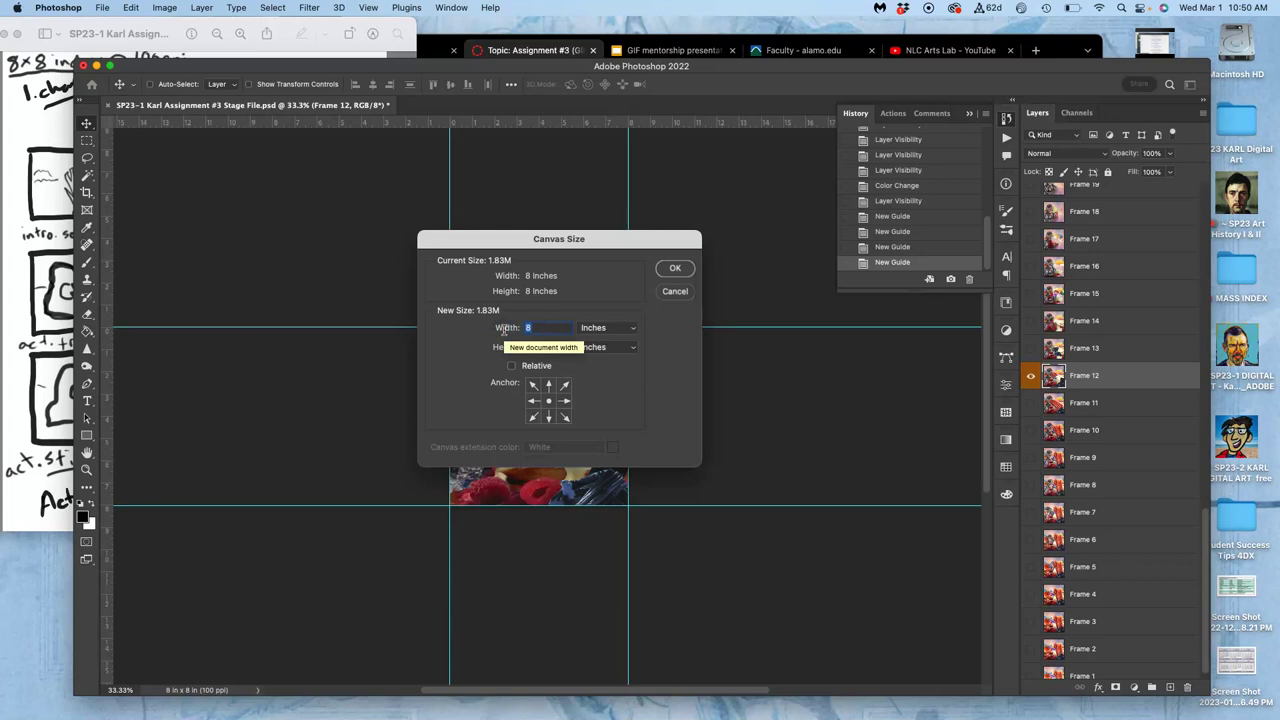
pyautogui.write('30')
pyautogui.click(535, 346)
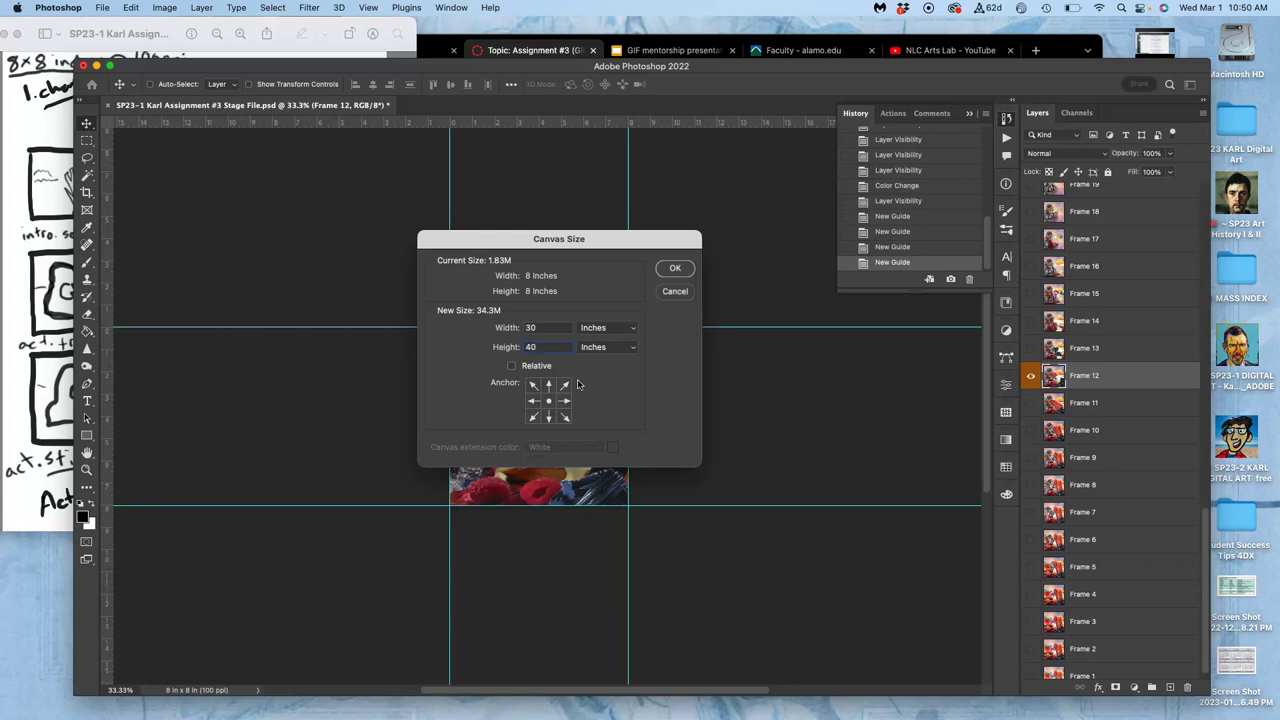
pyautogui.click(675, 272)
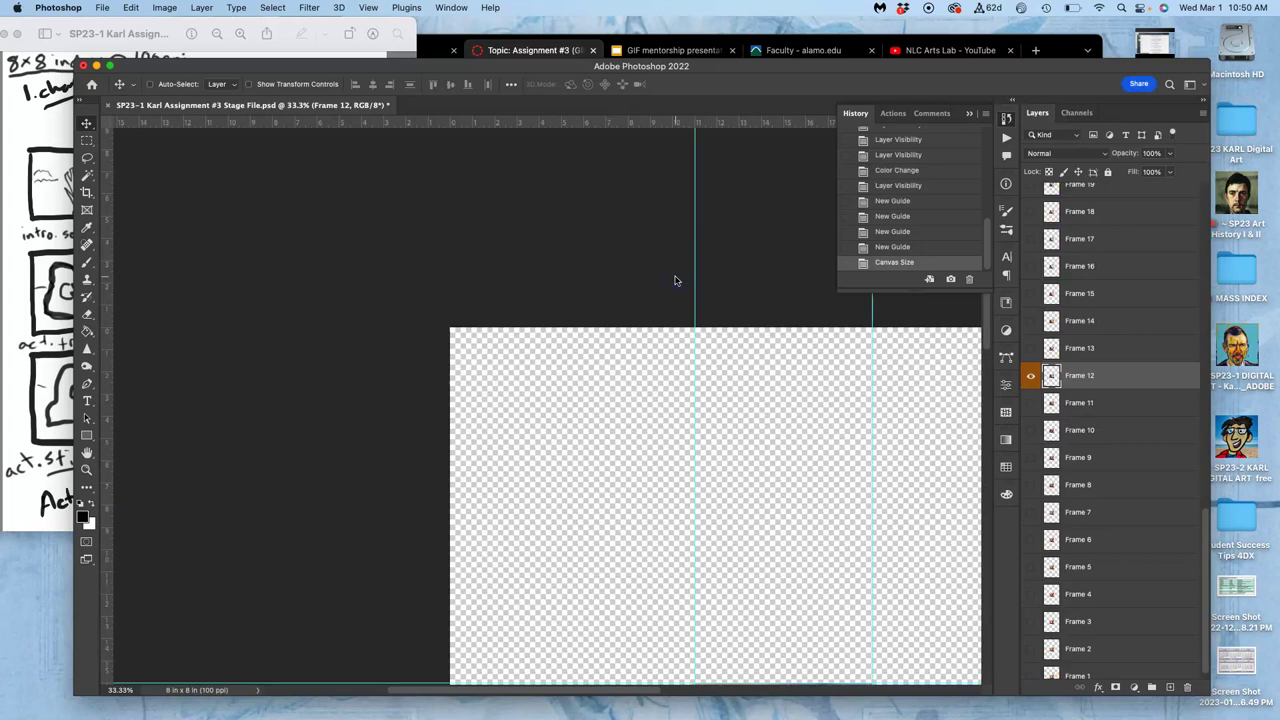
pyautogui.press('super+0')
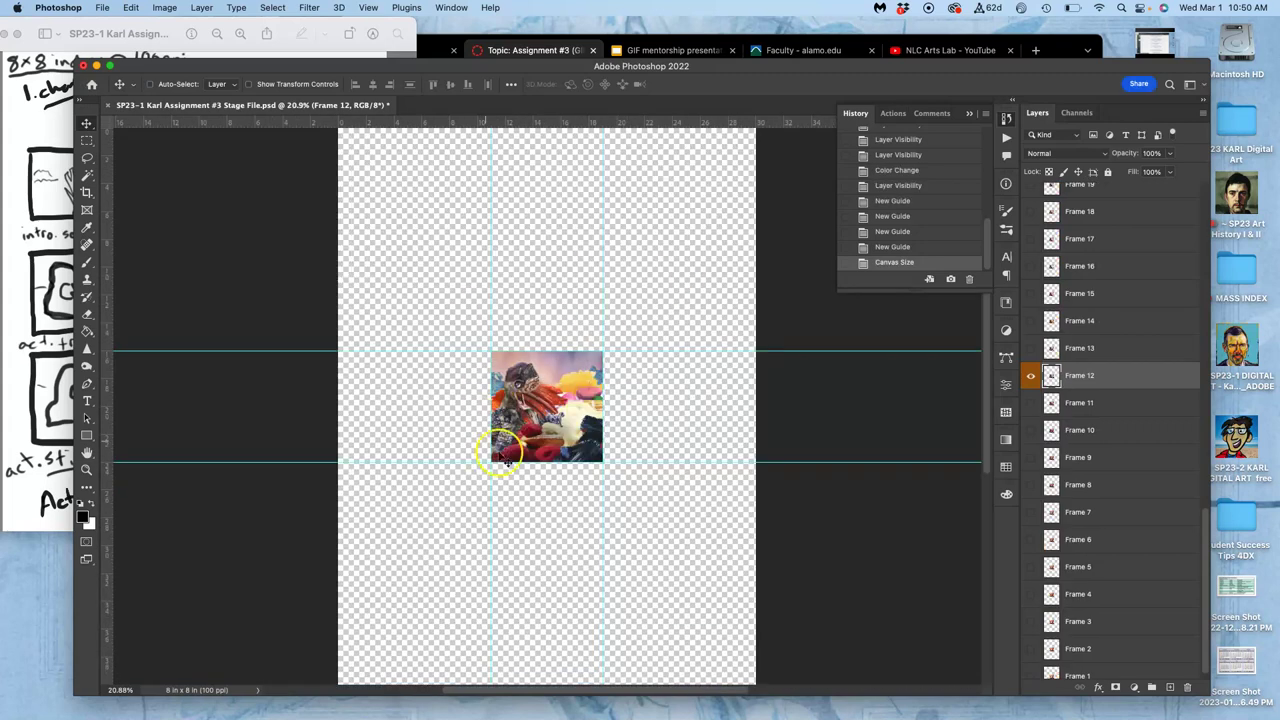
# Add a new blank layer and place it beneath Frame 1 at the very bottom of the layer stack.
pyautogui.scroll(-1, 1111, 494)
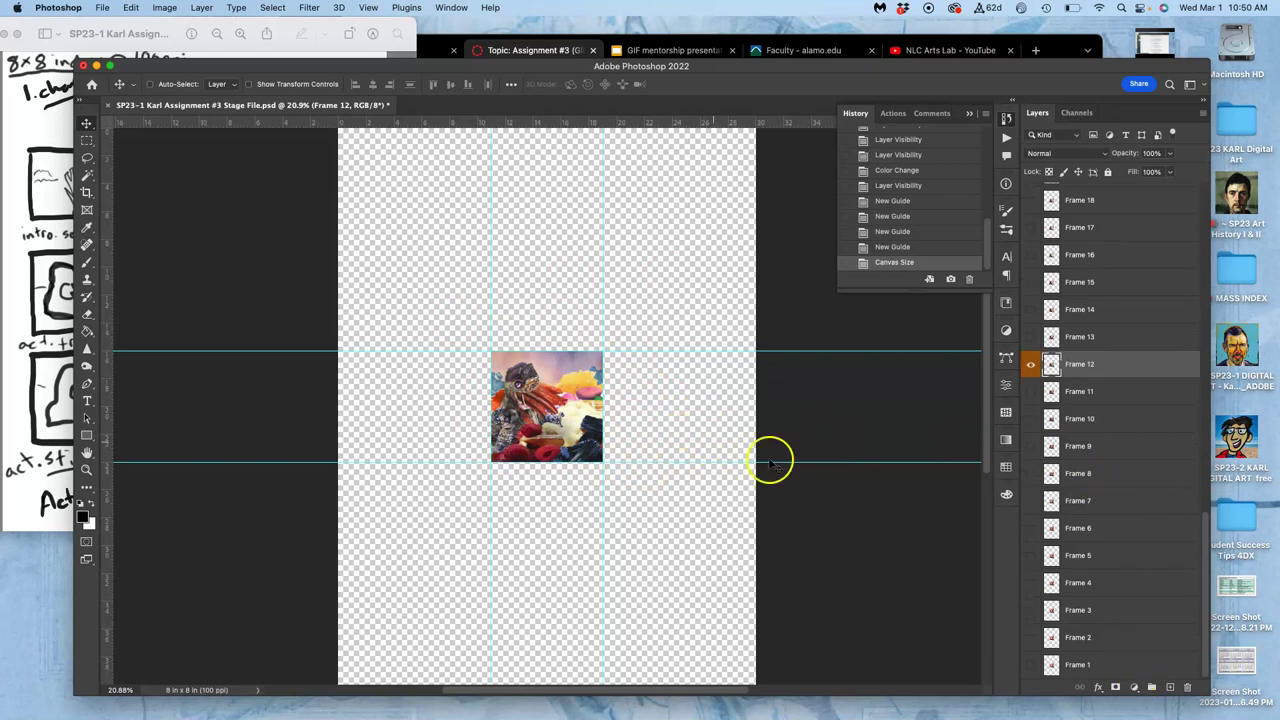
pyautogui.click(1136, 667)
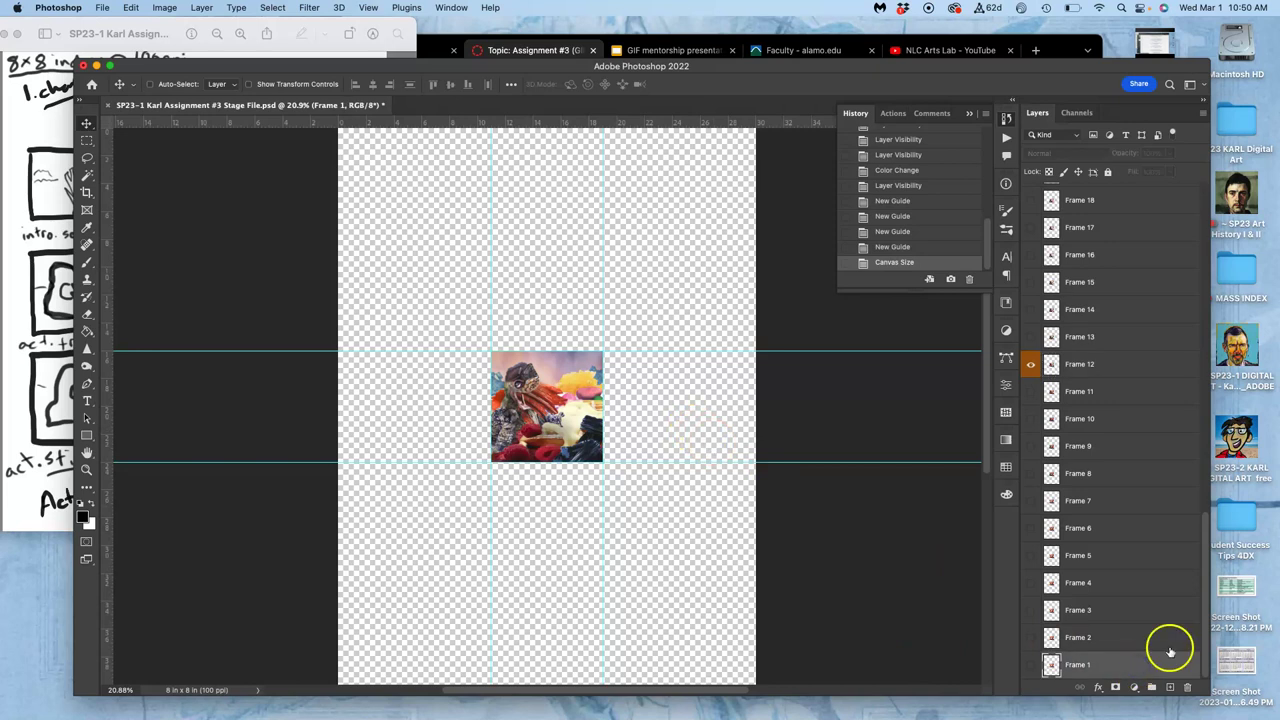
pyautogui.click(1169, 687)
pyautogui.scroll(-1, 1156, 641)
pyautogui.moveTo(1145, 634); pyautogui.dragTo(1136, 674)
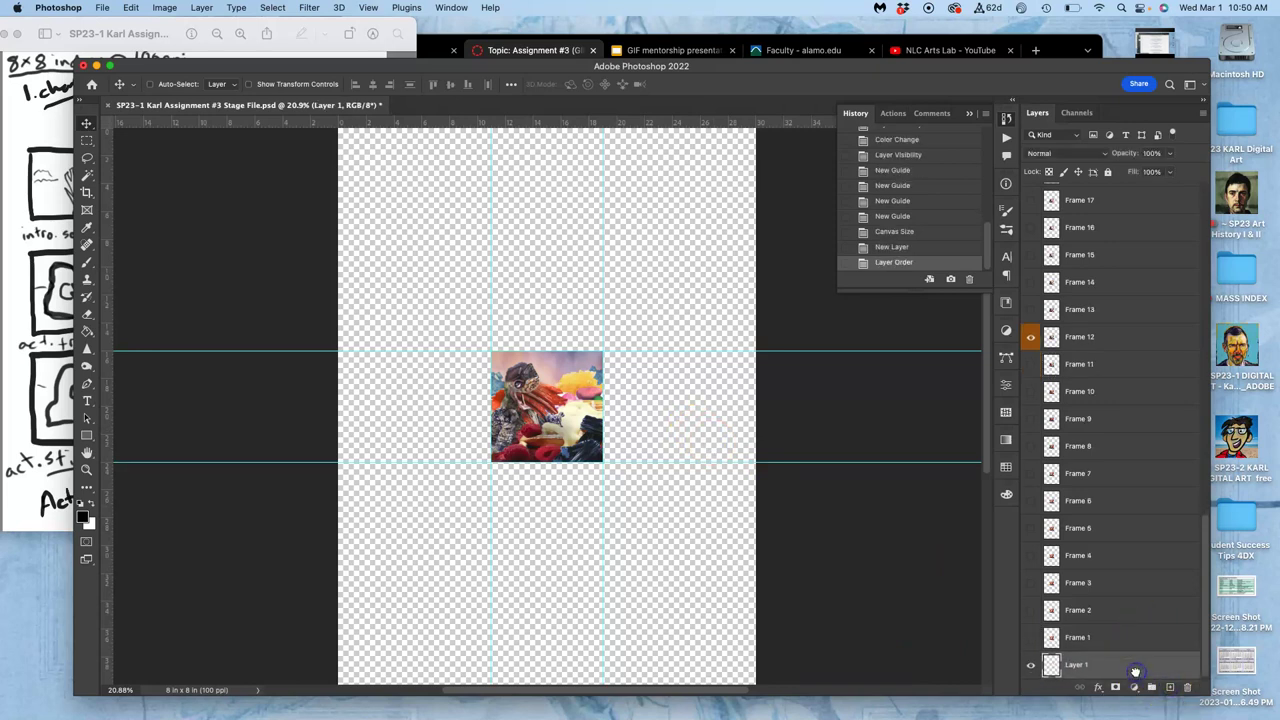
# Fill the new bottom layer with white at 100% opacity in Normal mode.
pyautogui.click(131, 7)
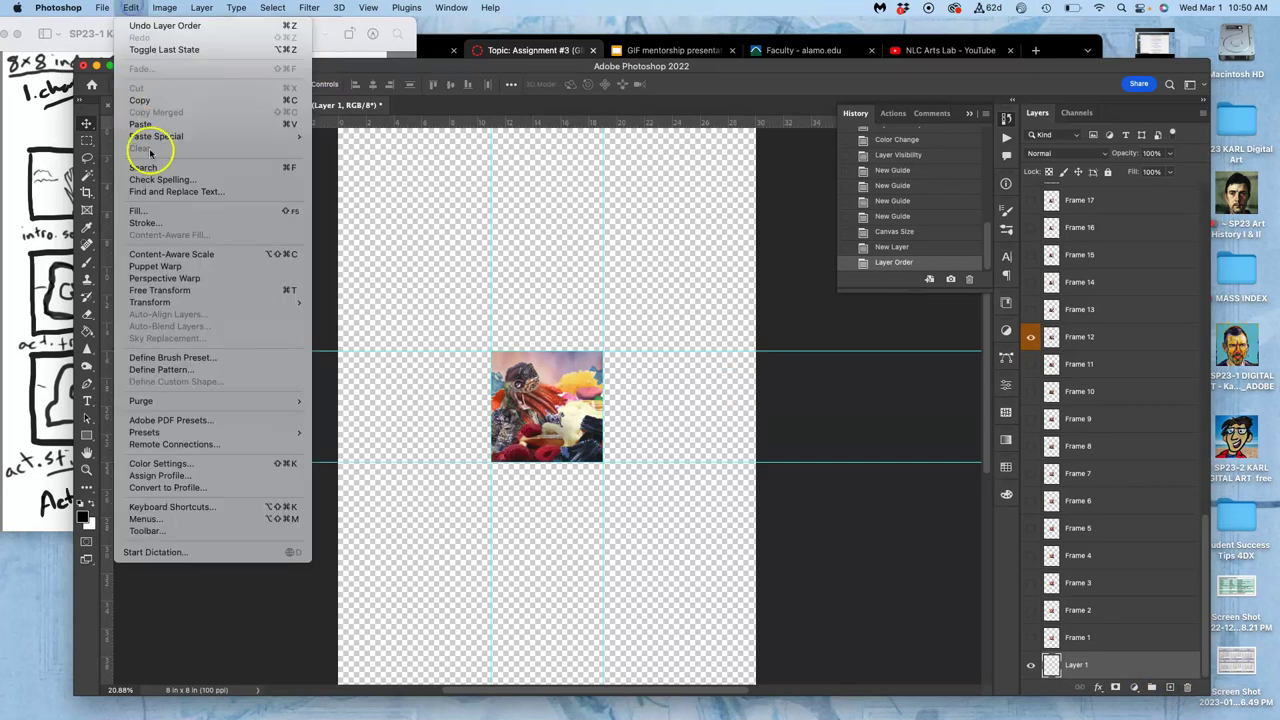
pyautogui.click(158, 211)
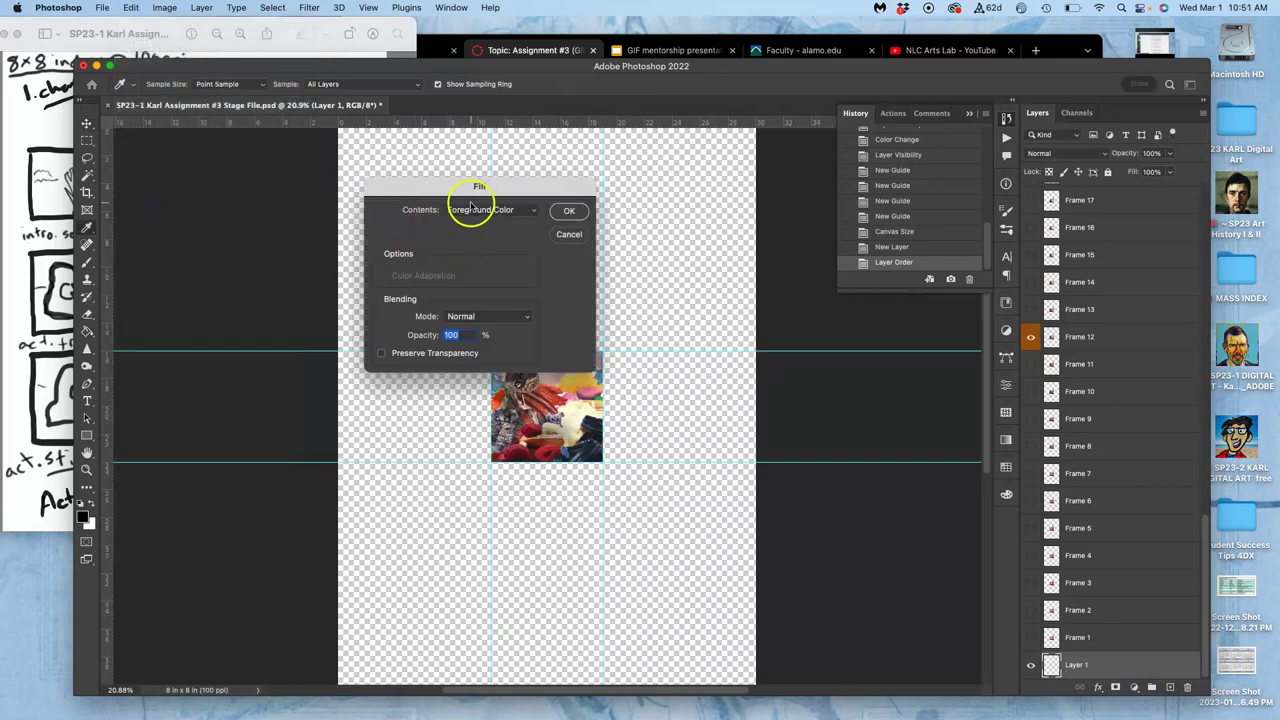
pyautogui.click(486, 210)
pyautogui.click(474, 337)
pyautogui.click(569, 212)
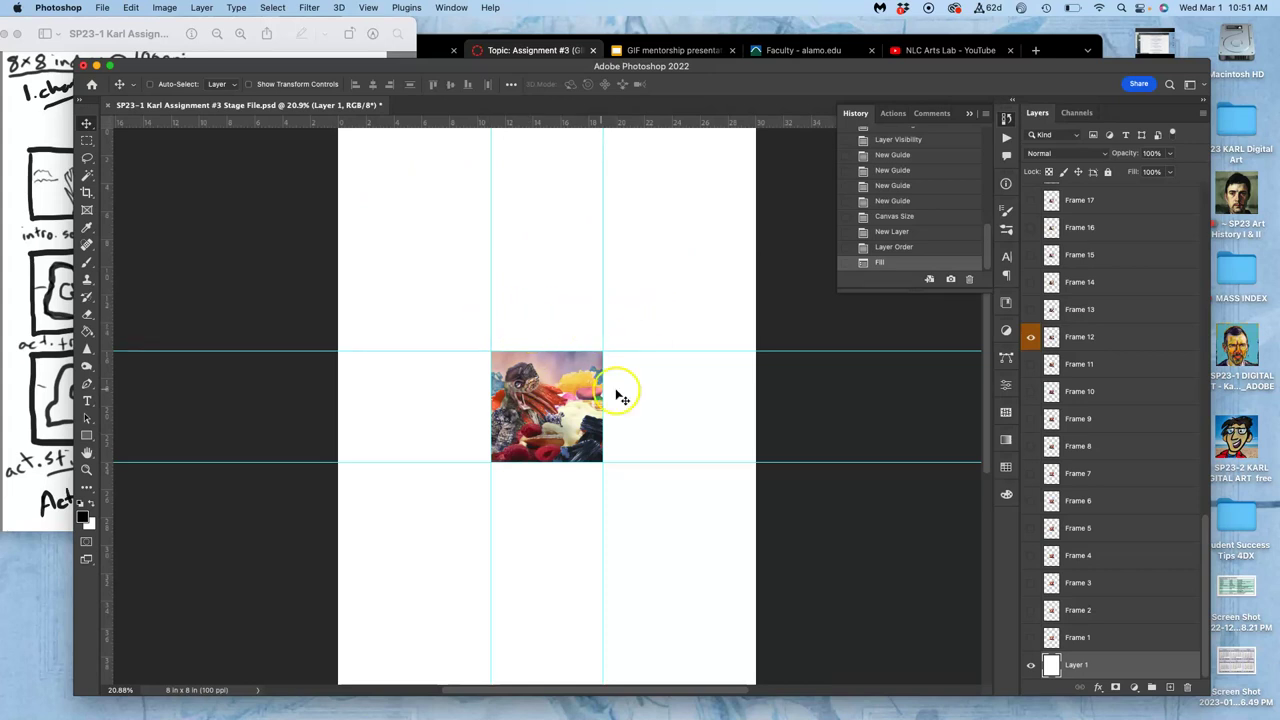
pyautogui.hscroll(1, 668, 462)
pyautogui.scroll(-1, 668, 462)
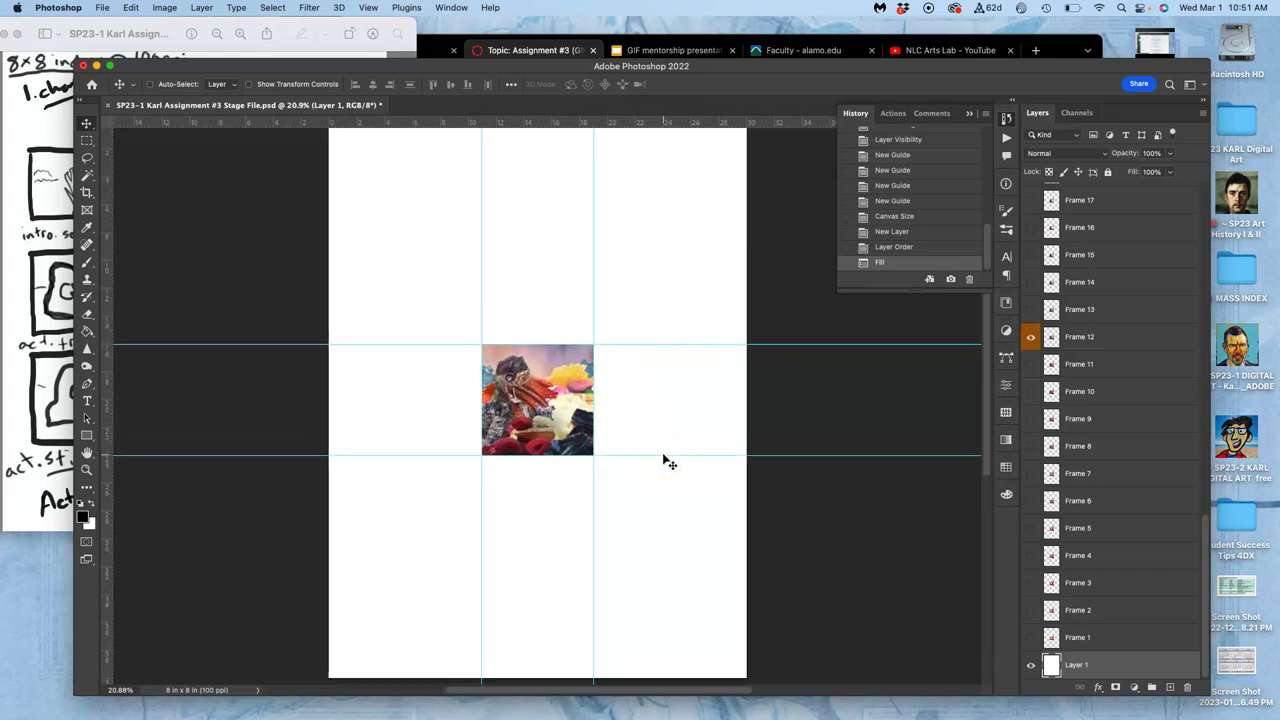
pyautogui.click(446, 8)
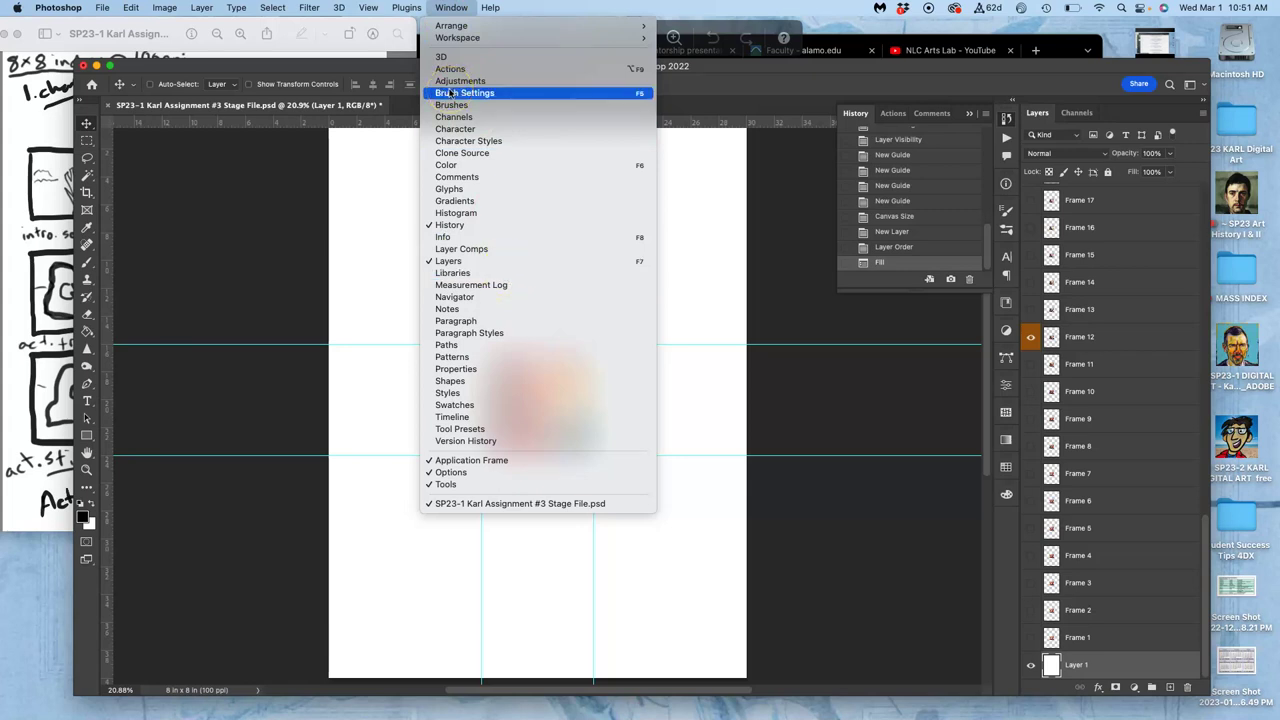
pyautogui.click(692, 177)
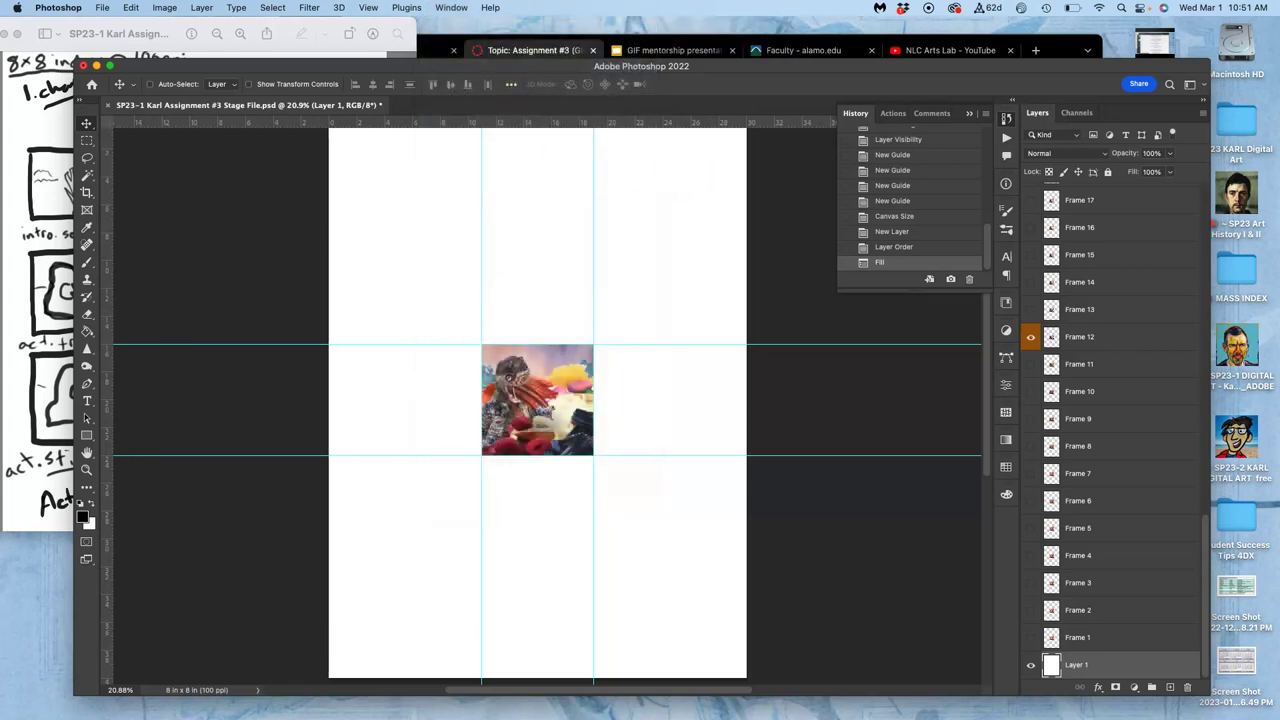
# Display the grid over the canvas and magnify the artwork.
pyautogui.click(368, 8)
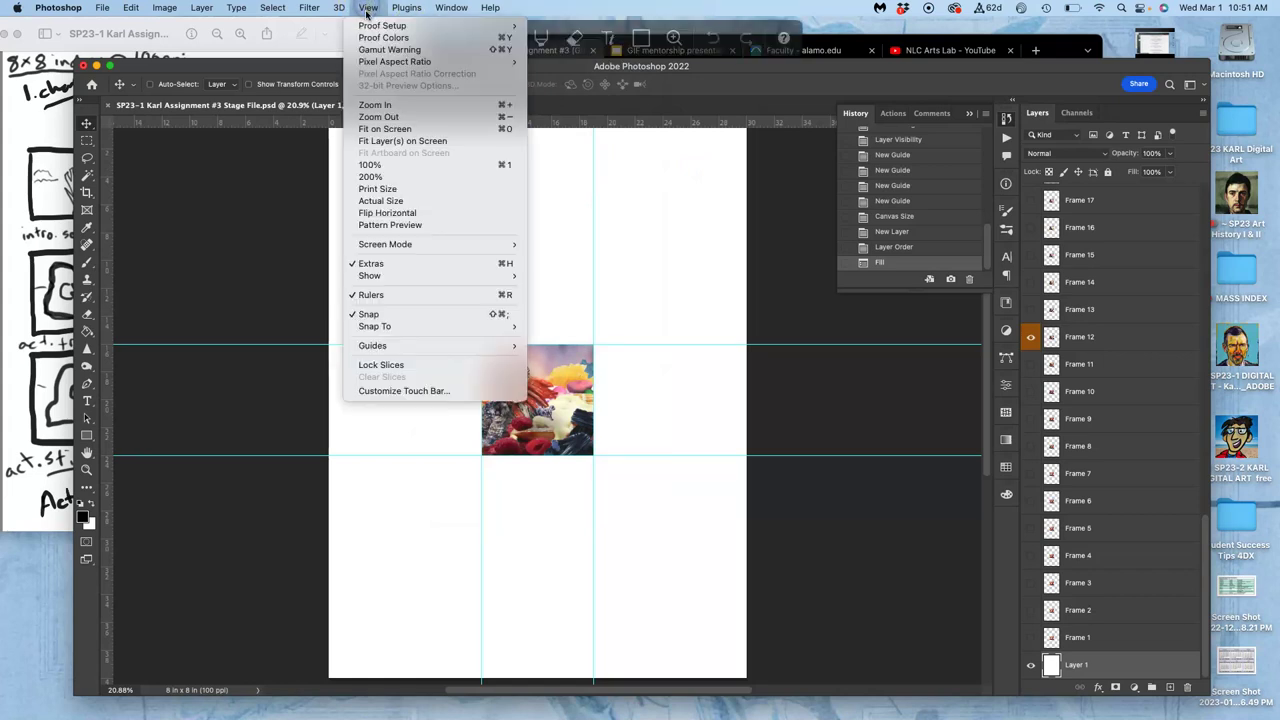
pyautogui.moveTo(398, 276)
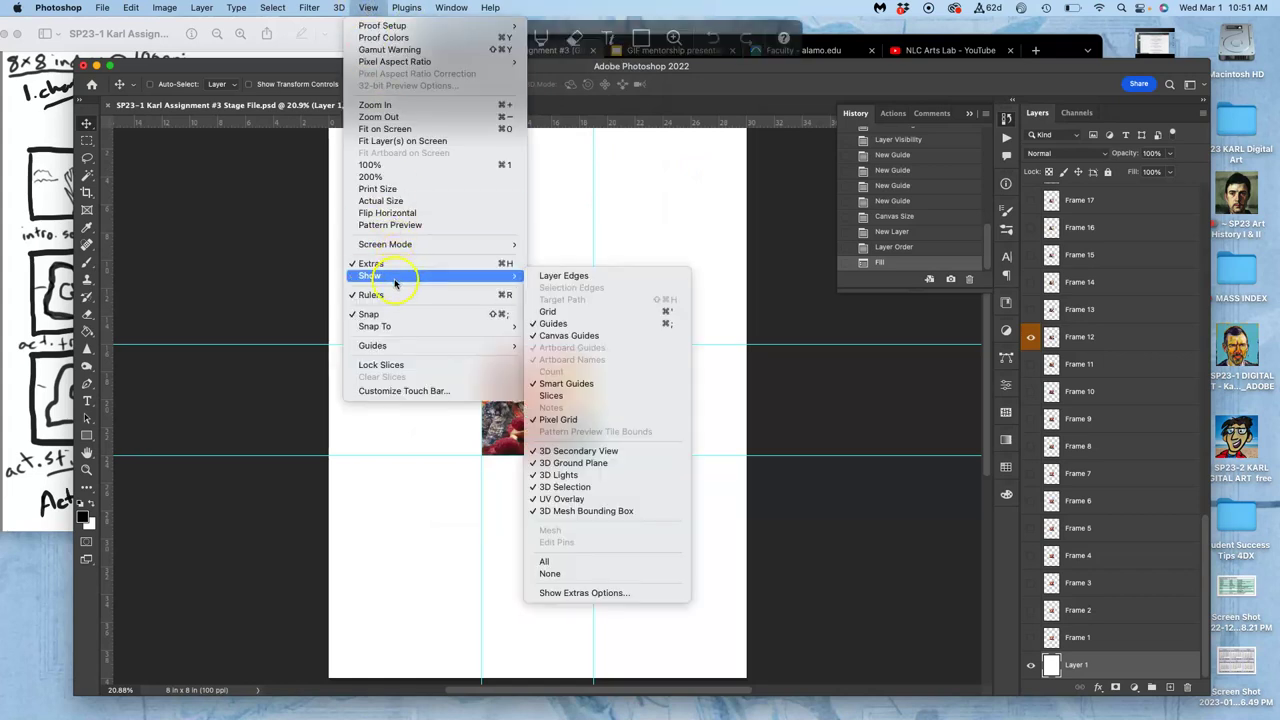
pyautogui.click(566, 312)
pyautogui.press('super+apostrophe')
pyautogui.press('super+apostrophe')
pyautogui.press('super+apostrophe')
pyautogui.press('super+apostrophe')
pyautogui.press('super+apostrophe')
pyautogui.press('super+apostrophe')
pyautogui.press('super+apostrophe')
pyautogui.press('super+apostrophe')
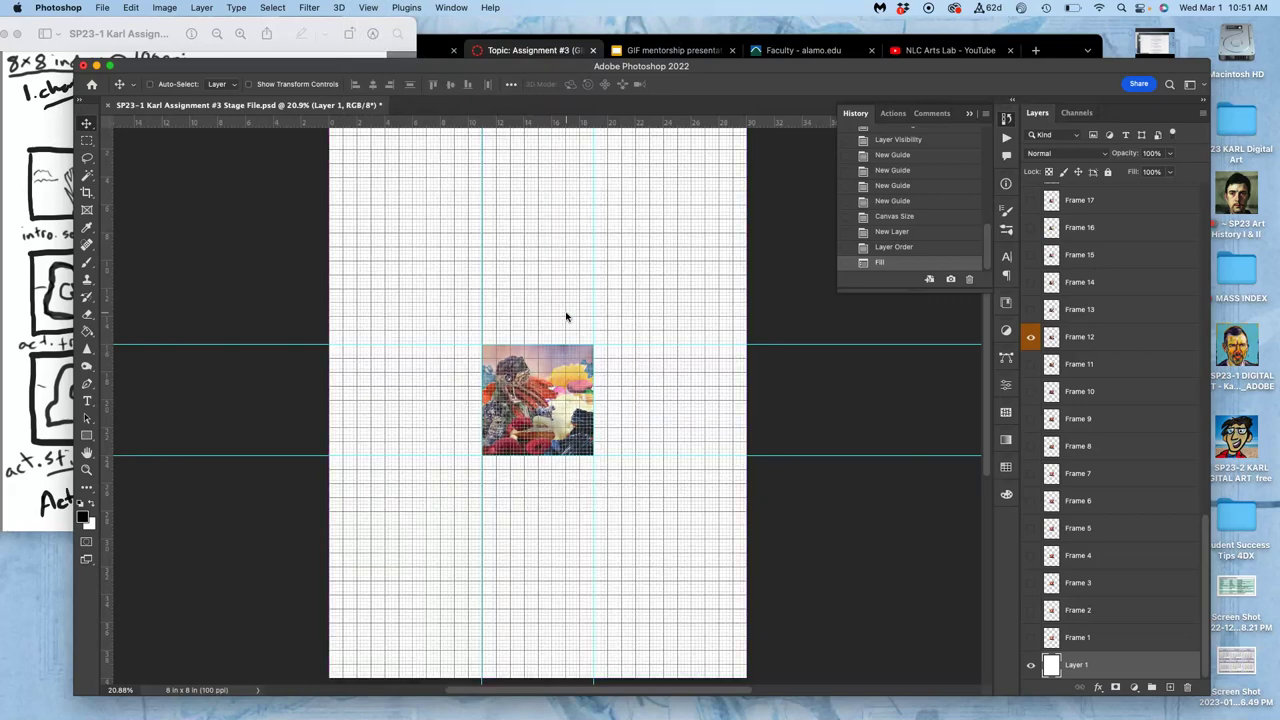
pyautogui.press('super+equal')
pyautogui.press('super+equal')
pyautogui.press('super+equal')
pyautogui.press('super+equal')
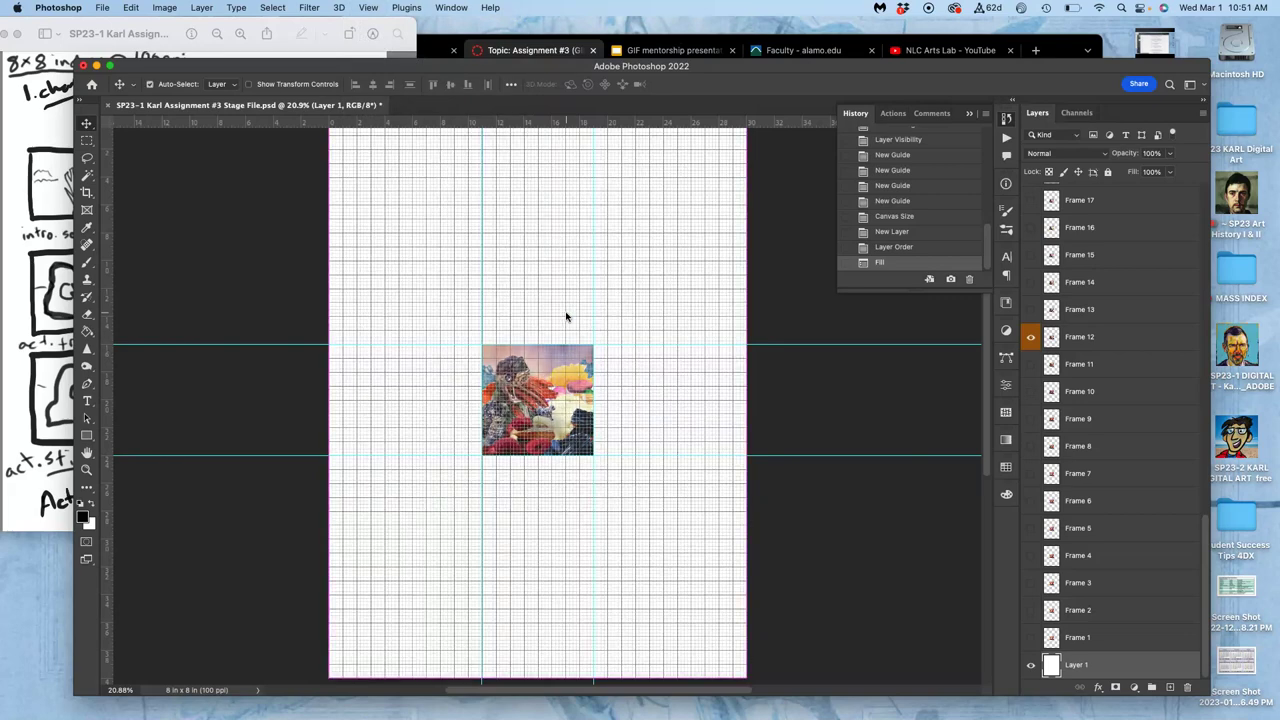
pyautogui.scroll(2, 565, 311)
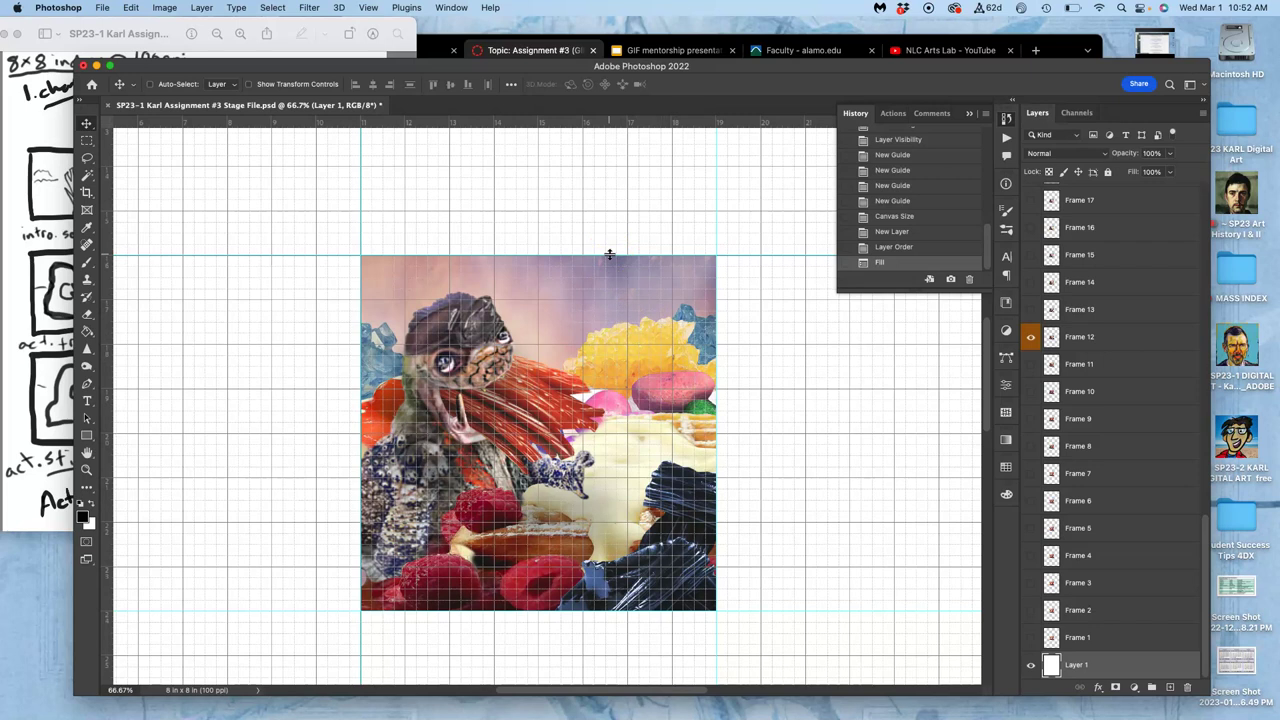
pyautogui.click(527, 181)
pyautogui.click(369, 8)
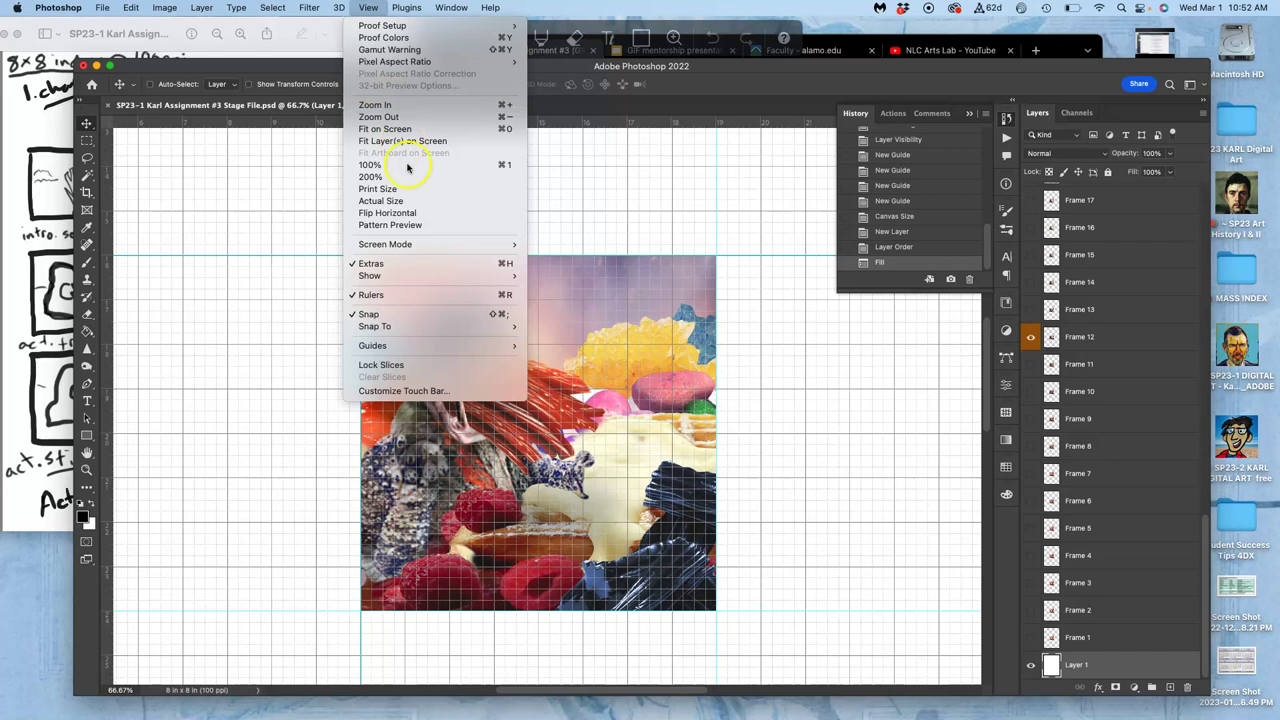
pyautogui.moveTo(408, 276)
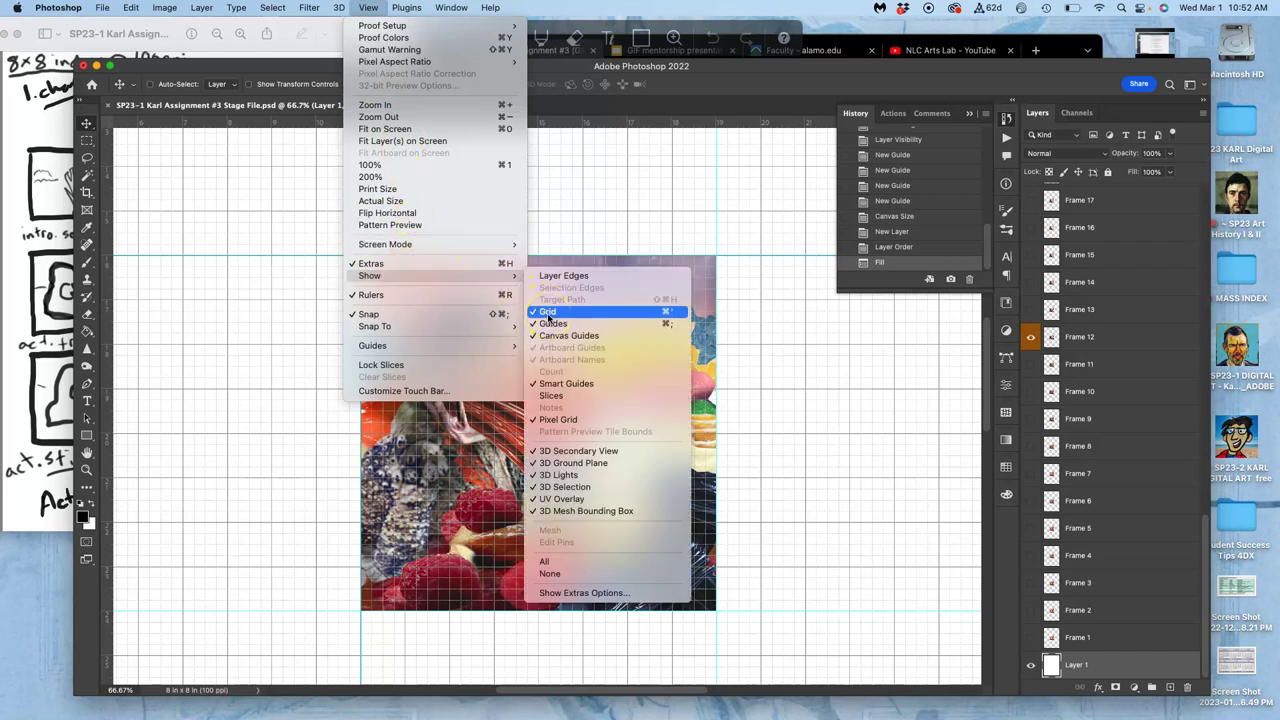
pyautogui.click(300, 308)
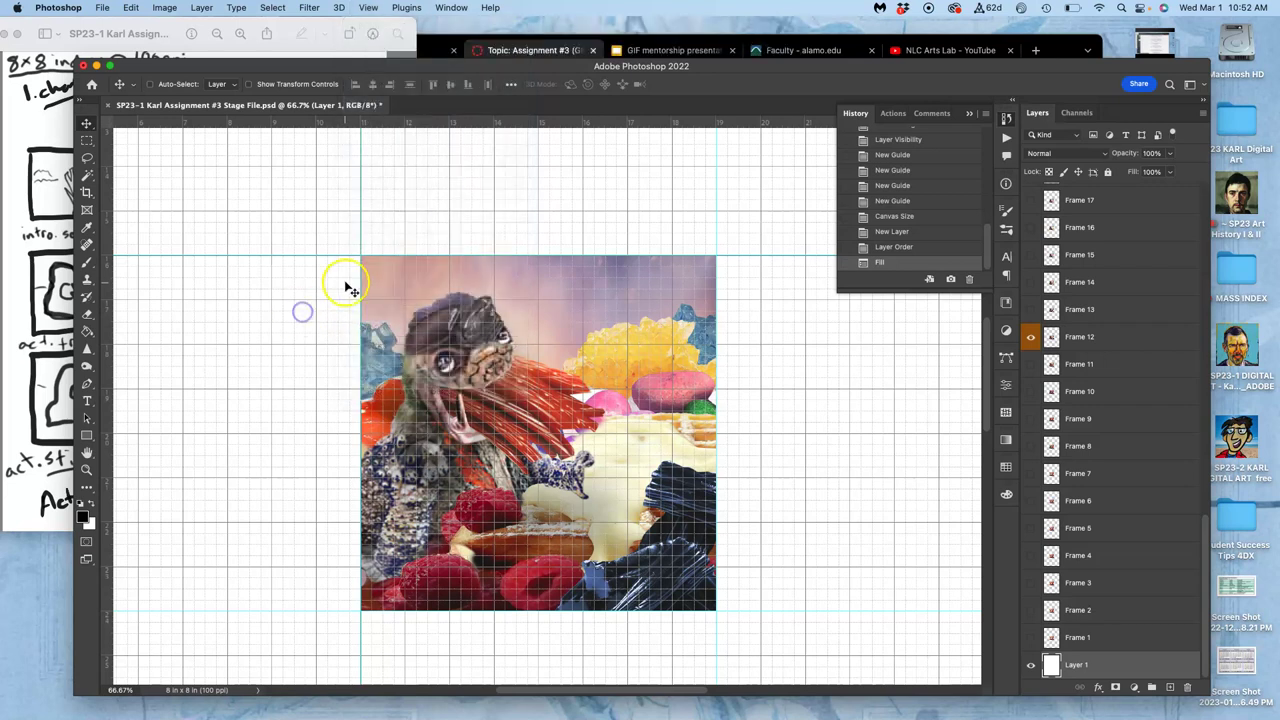
pyautogui.press('super+0')
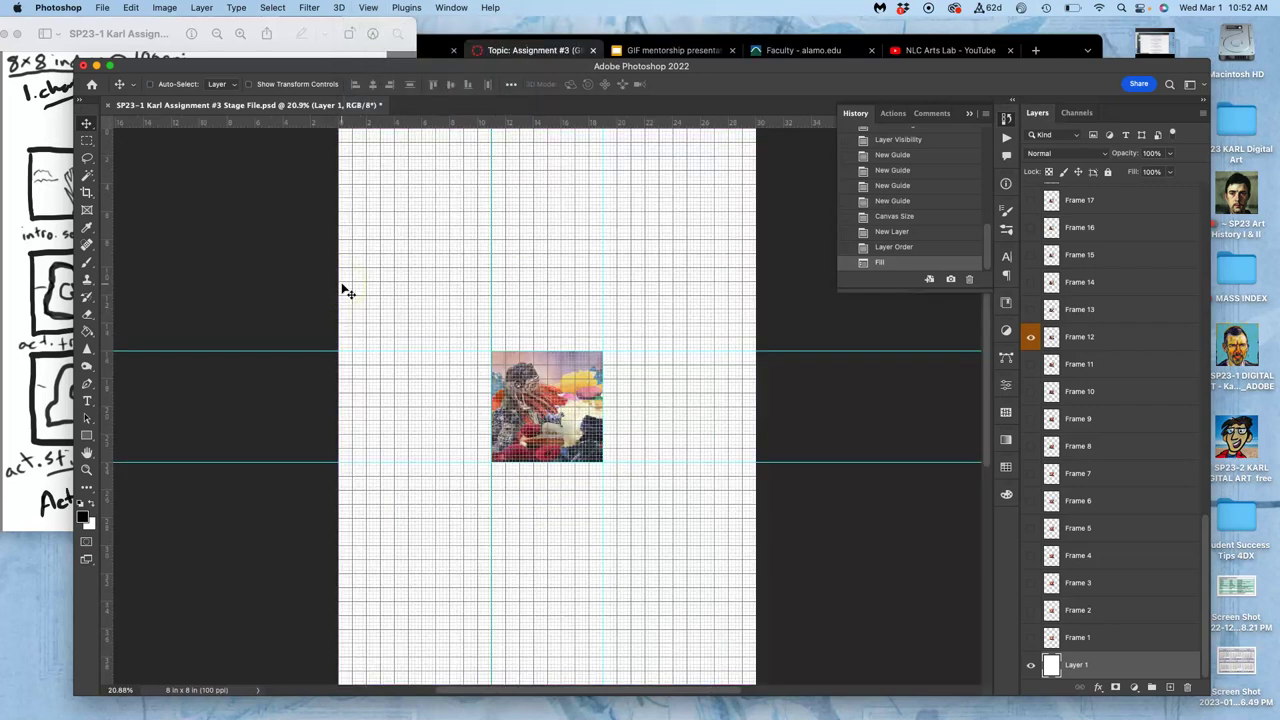
pyautogui.press('super+semicolon')
pyautogui.press('super+semicolon')
pyautogui.press('super+apostrophe')
pyautogui.press('super+apostrophe')
pyautogui.press('super+semicolon')
pyautogui.press('super+semicolon')
pyautogui.press('super+apostrophe')
pyautogui.press('super+apostrophe')
# Add two horizontal and two vertical guides, each one inch outside an edge of the artwork.
pyautogui.press('super+equal')
pyautogui.press('super+equal')
pyautogui.press('super+equal')
pyautogui.press('super+equal')
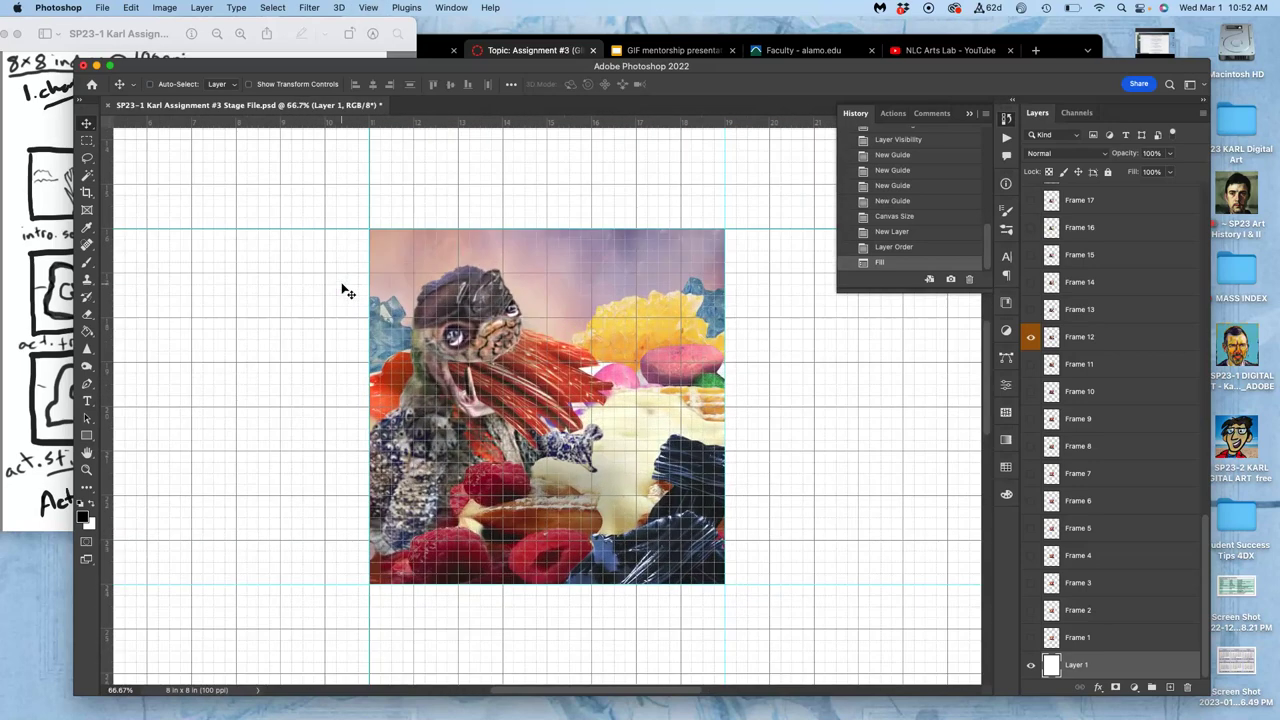
pyautogui.hscroll(-2, 345, 290)
pyautogui.scroll(1, 345, 290)
pyautogui.hscroll(1, 345, 290)
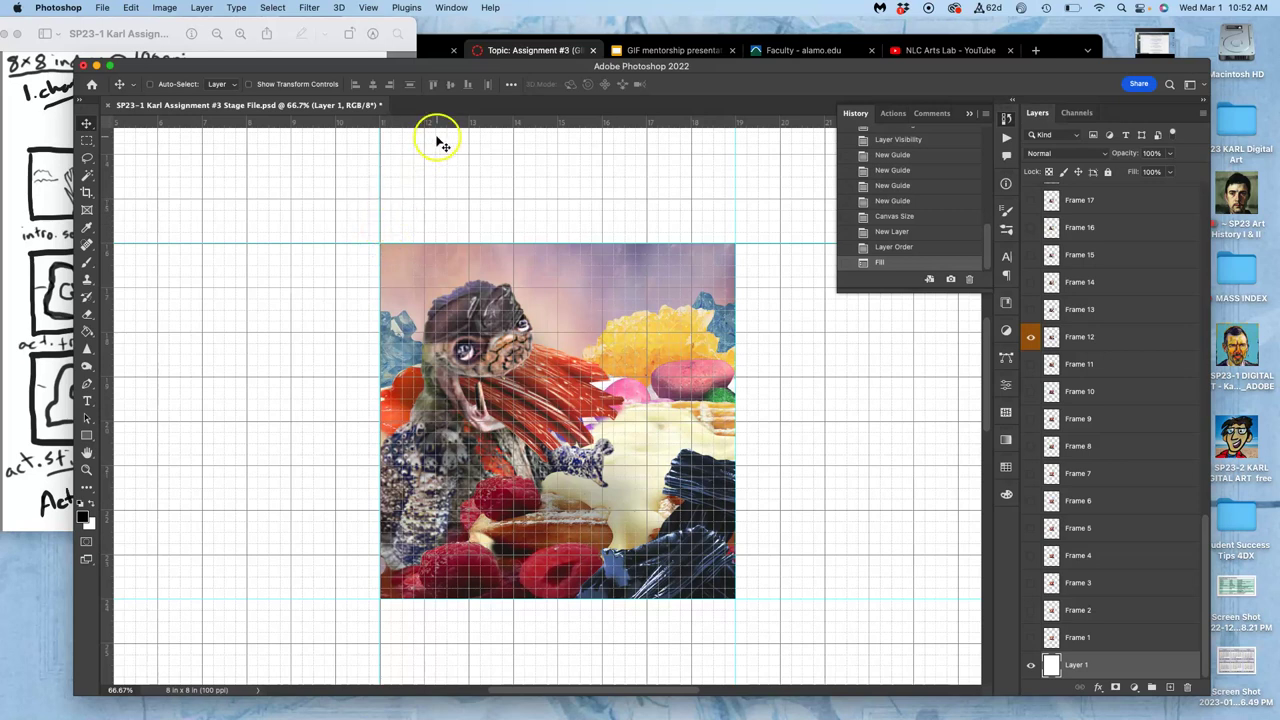
pyautogui.moveTo(441, 121); pyautogui.dragTo(429, 199)
pyautogui.moveTo(107, 226); pyautogui.dragTo(334, 255)
pyautogui.moveTo(523, 124); pyautogui.dragTo(551, 643)
pyautogui.moveTo(106, 443); pyautogui.dragTo(777, 423)
# Hide the grid so only the guides remain over the full canvas.
pyautogui.press('super+minus')
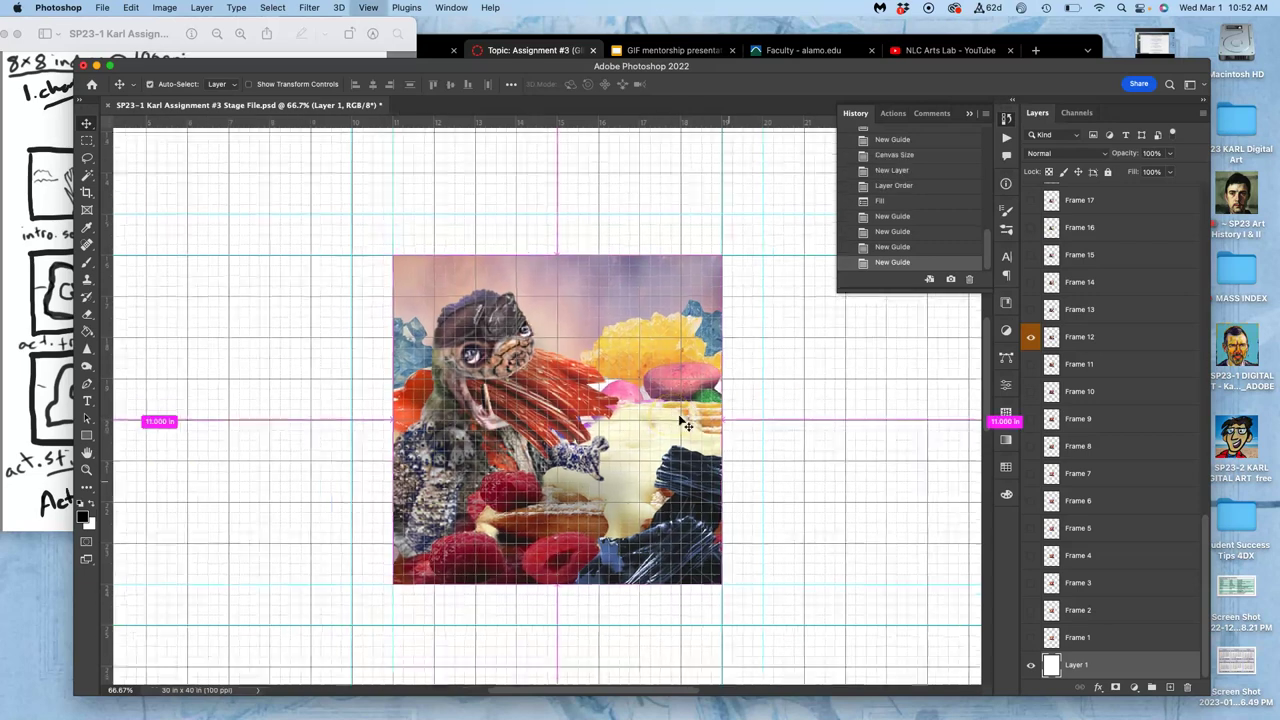
pyautogui.press('super+minus')
pyautogui.press('super+minus')
pyautogui.press('super+minus')
pyautogui.press('super+minus')
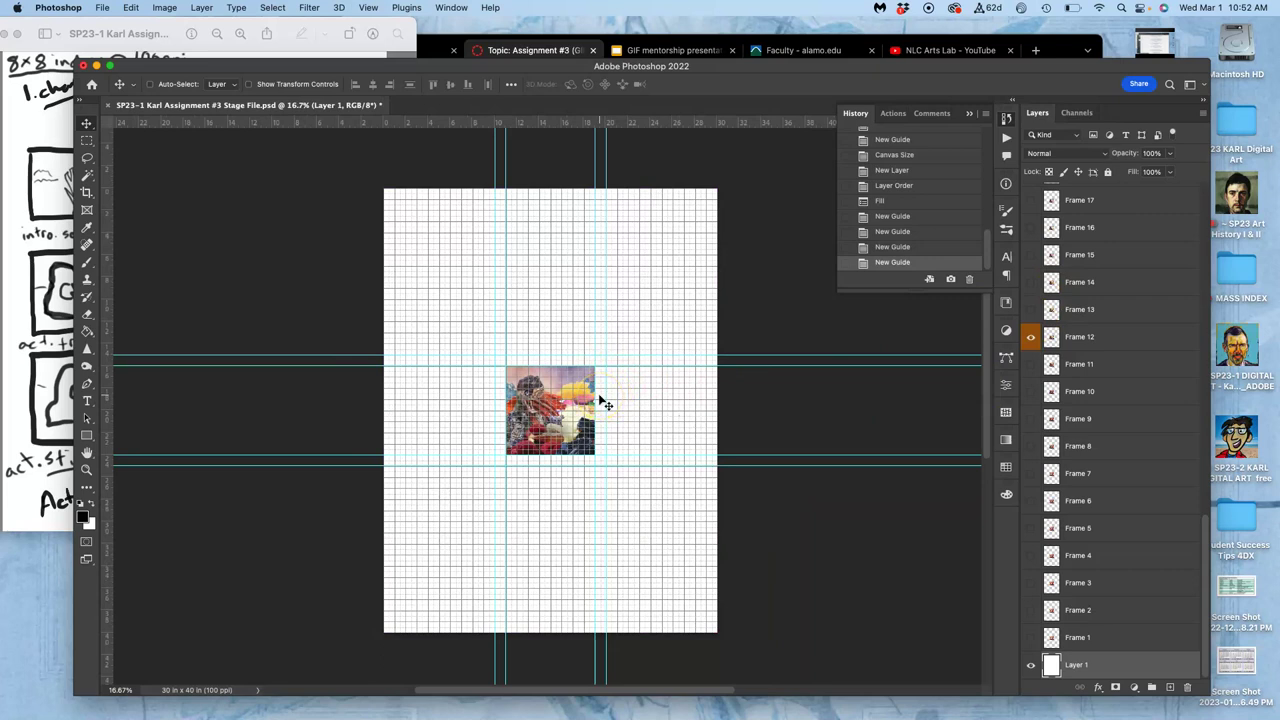
pyautogui.press('super+apostrophe')
pyautogui.click(620, 366)
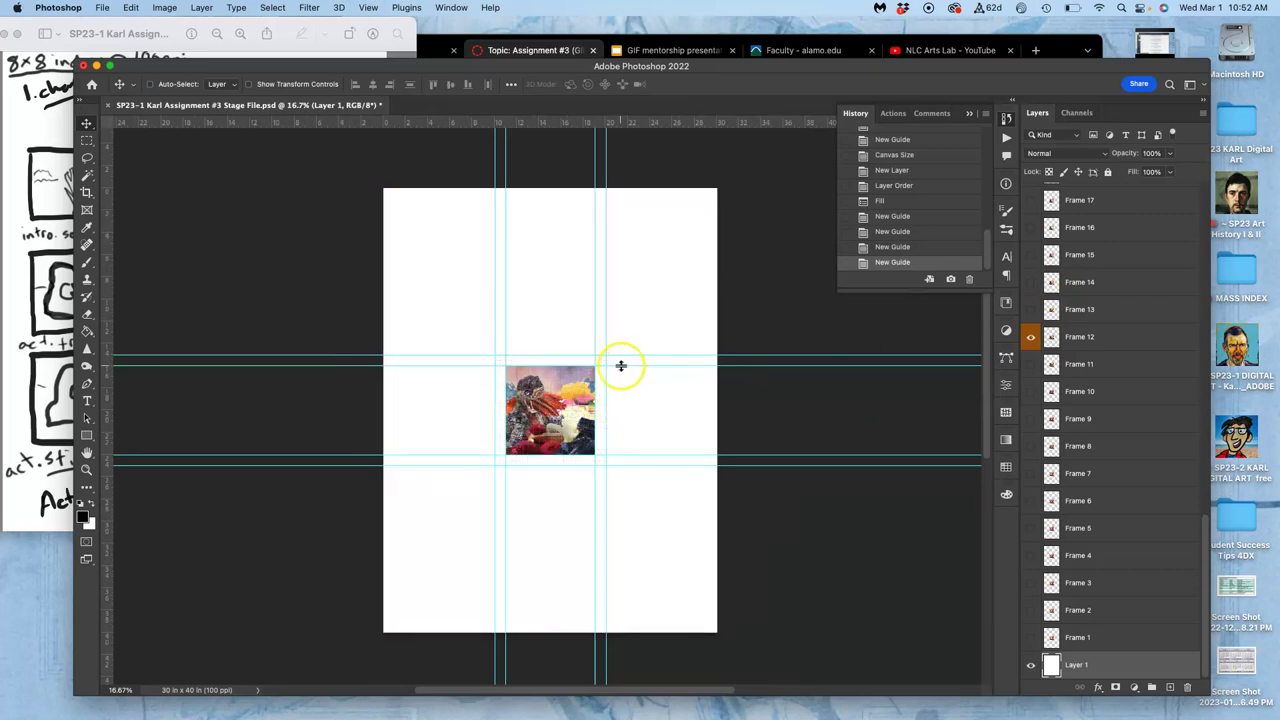
# Review the storyboard sketch in Preview and return to the Photoshop stage file.
pyautogui.press('super+plus')
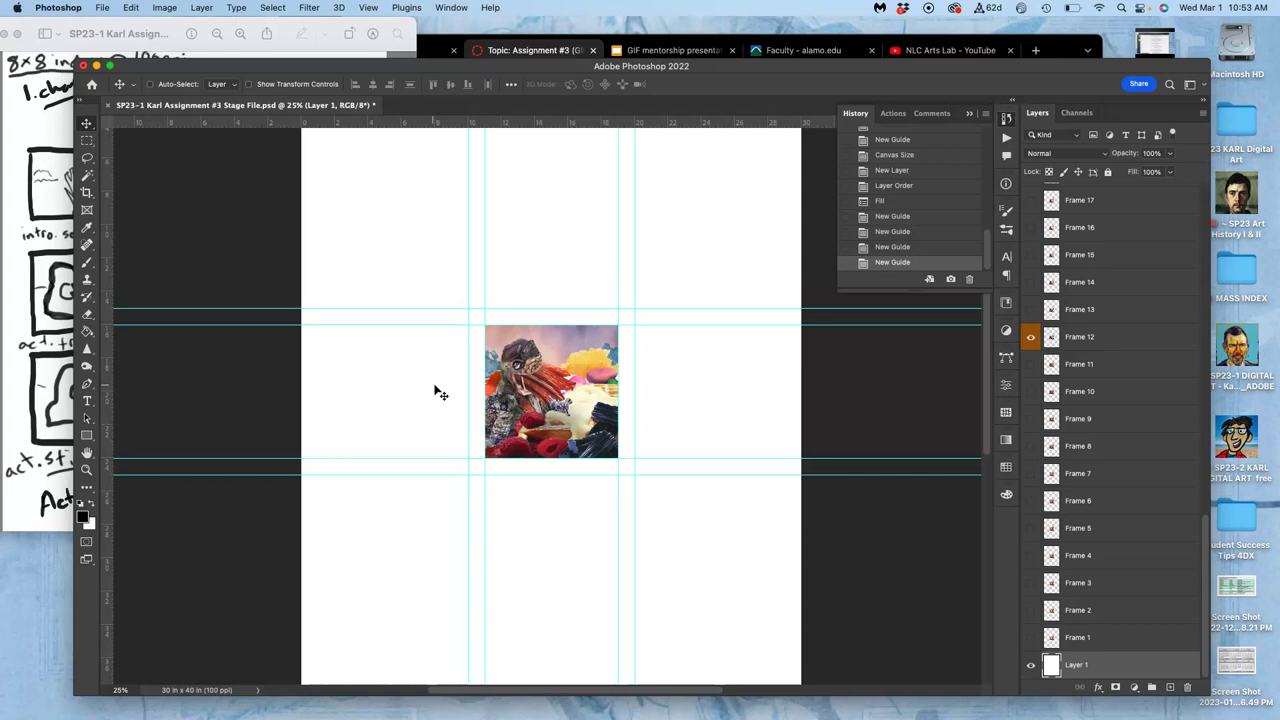
pyautogui.click(42, 330)
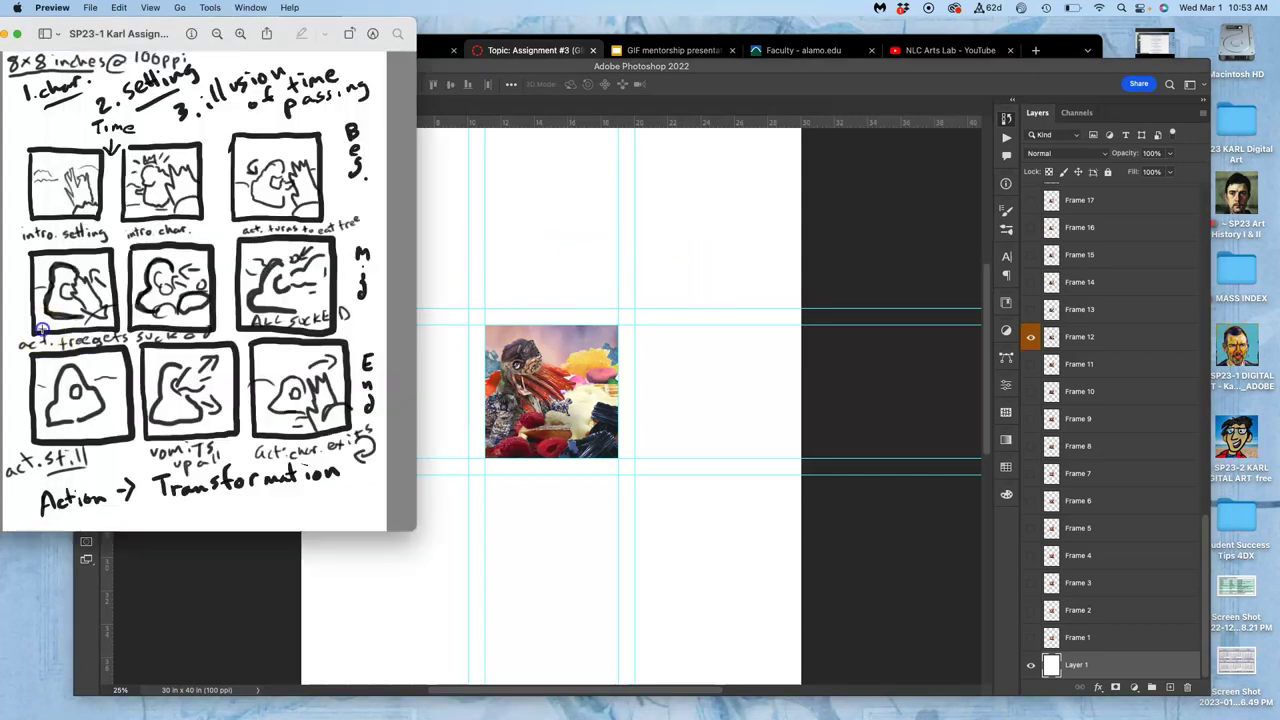
pyautogui.click(501, 232)
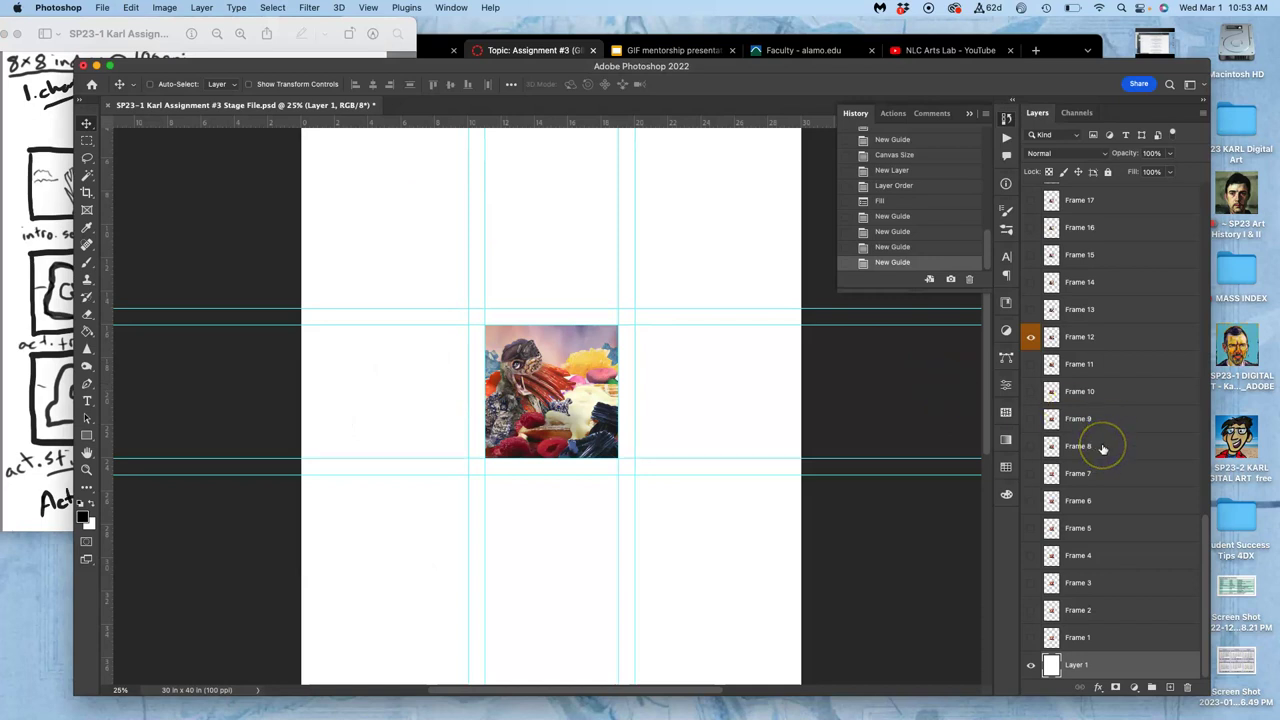
# Hide the Frame 12 layer.
pyautogui.scroll(3, 1034, 340)
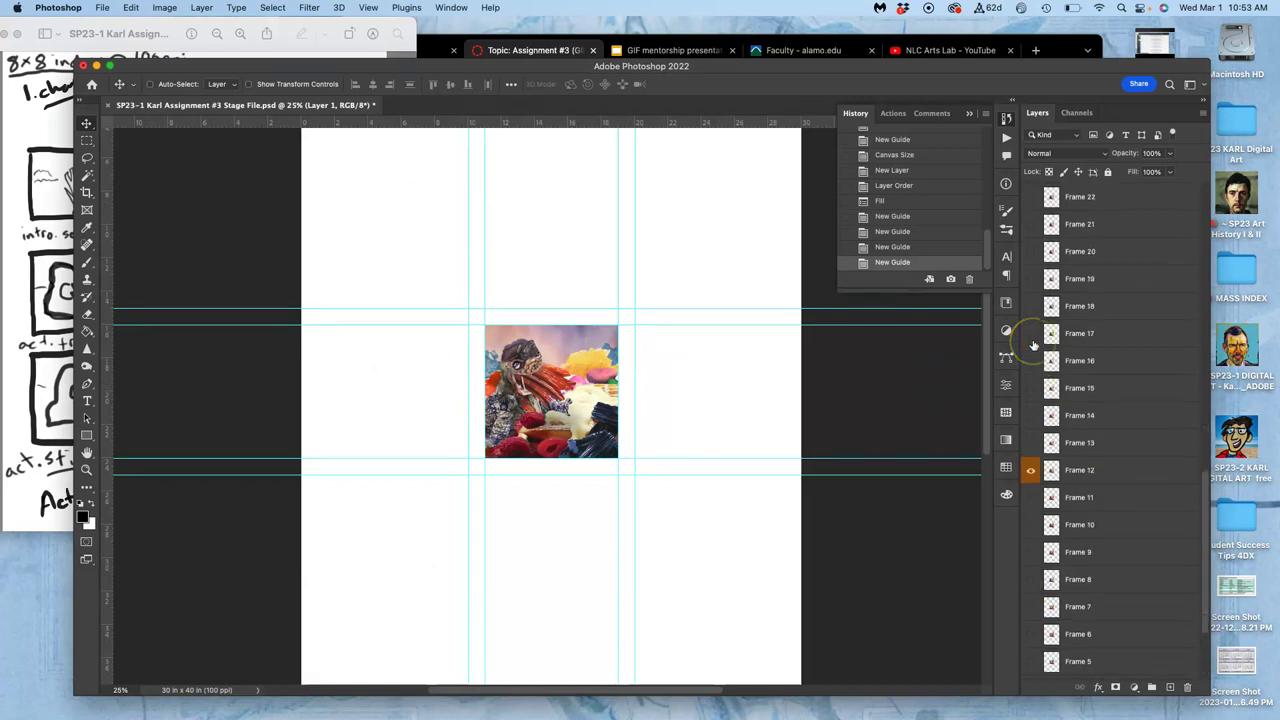
pyautogui.scroll(4, 1034, 345)
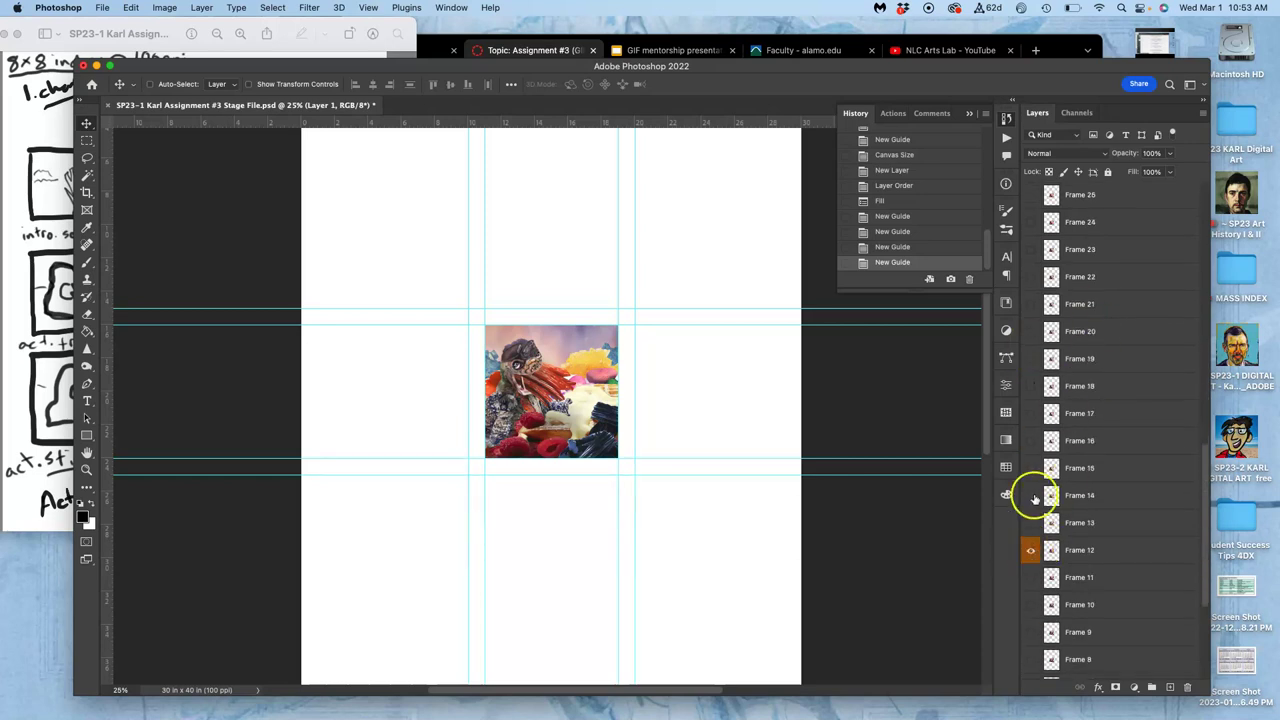
pyautogui.click(1029, 552)
pyautogui.click(1029, 553)
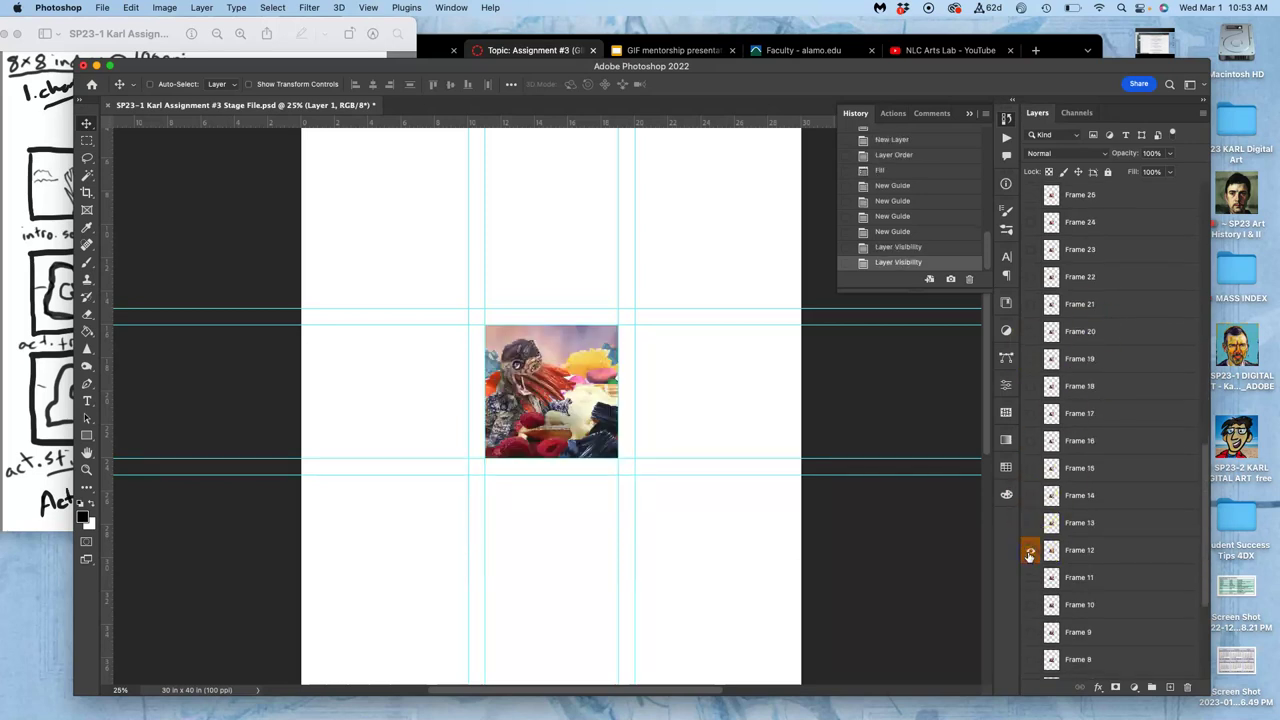
pyautogui.click(1029, 552)
pyautogui.scroll(-5, 1029, 548)
# Show Frame 1 and move it into the upper-left cell, snapped to the outer guides.
pyautogui.click(1032, 636)
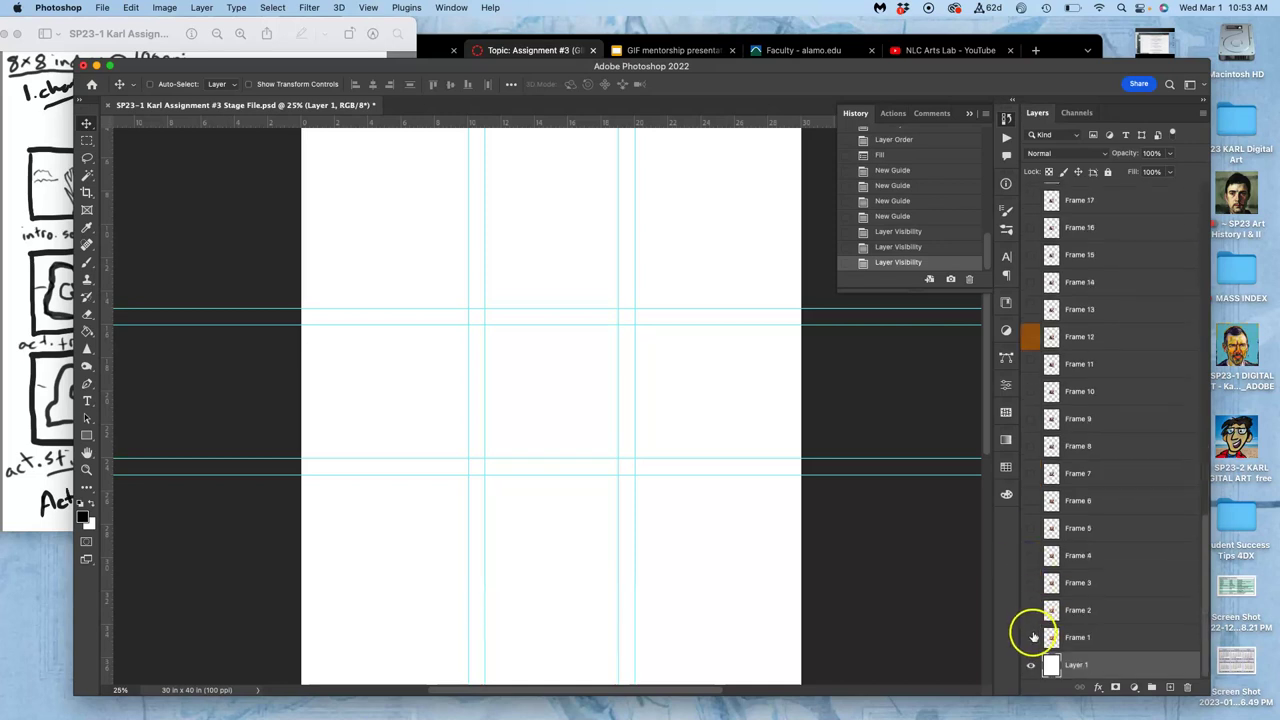
pyautogui.click(1078, 637)
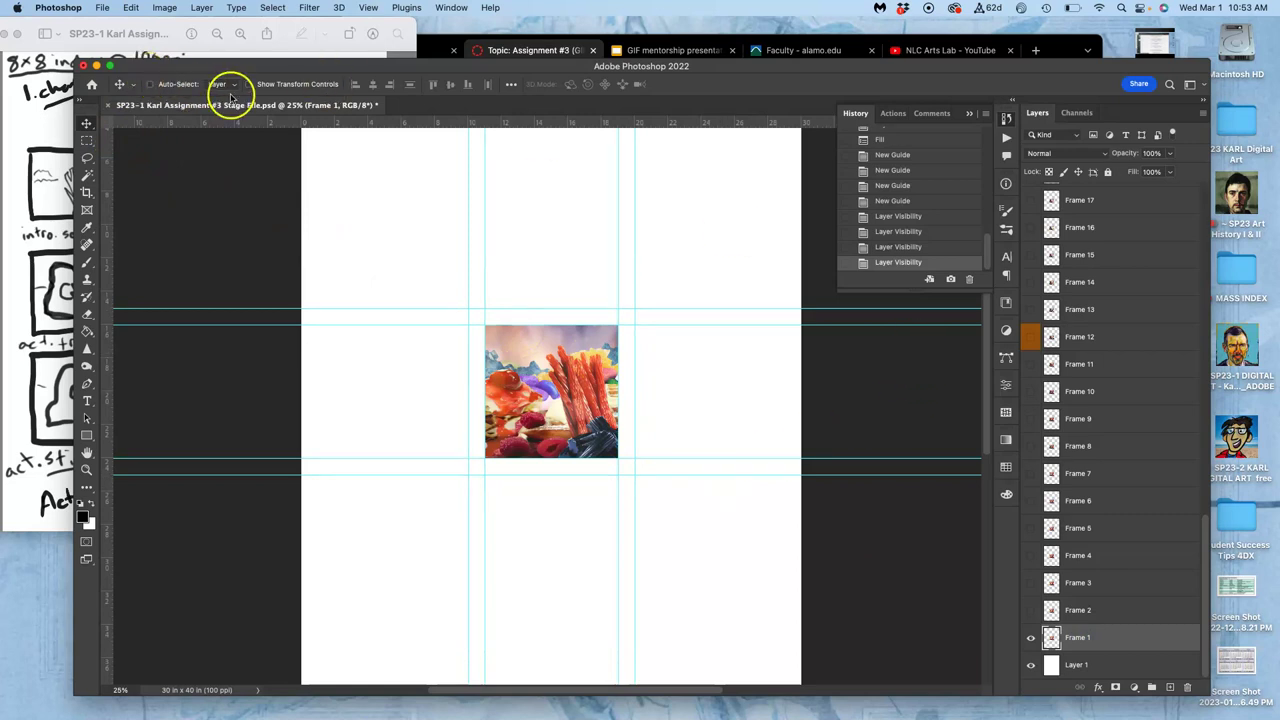
pyautogui.moveTo(546, 392); pyautogui.dragTo(396, 242)
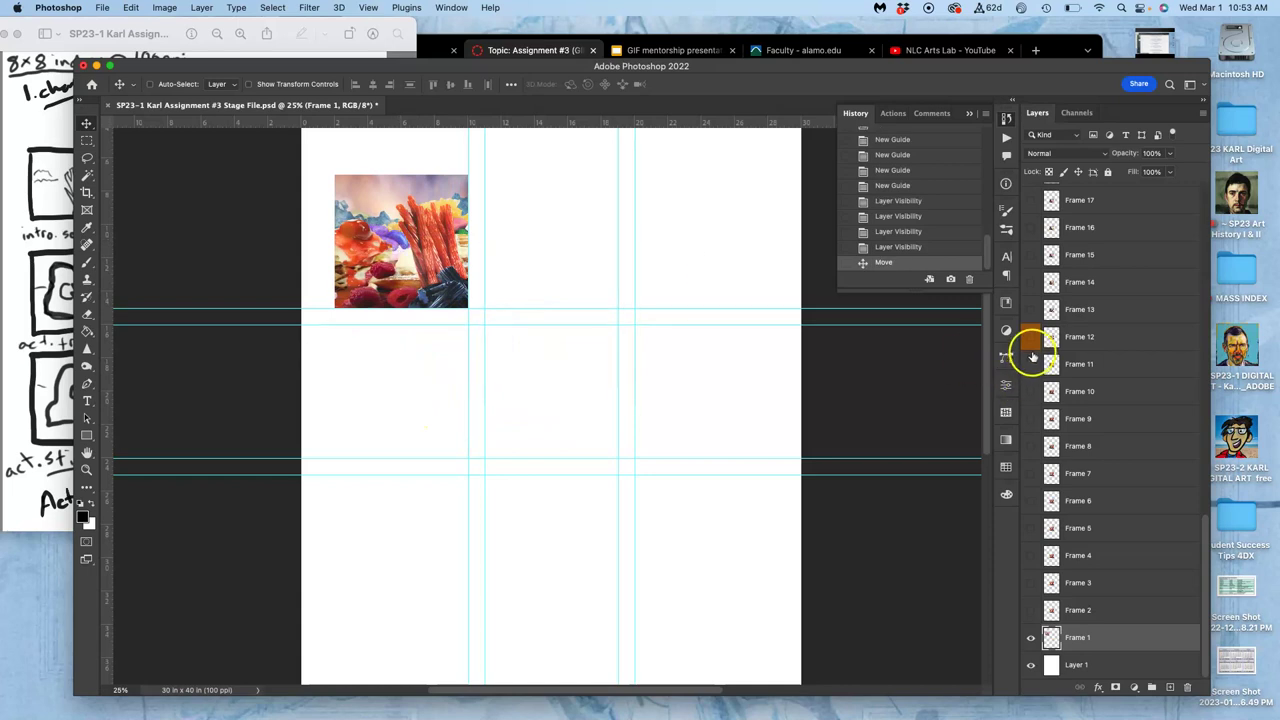
# Show Frame 12 again in the center cell of the layout.
pyautogui.click(1031, 338)
pyautogui.click(1031, 338)
pyautogui.click(1031, 338)
# Check the storyboard in Preview and preview Frames 54 to 49 and Frame 46 individually in Photoshop as ending candidates.
pyautogui.scroll(10, 1086, 327)
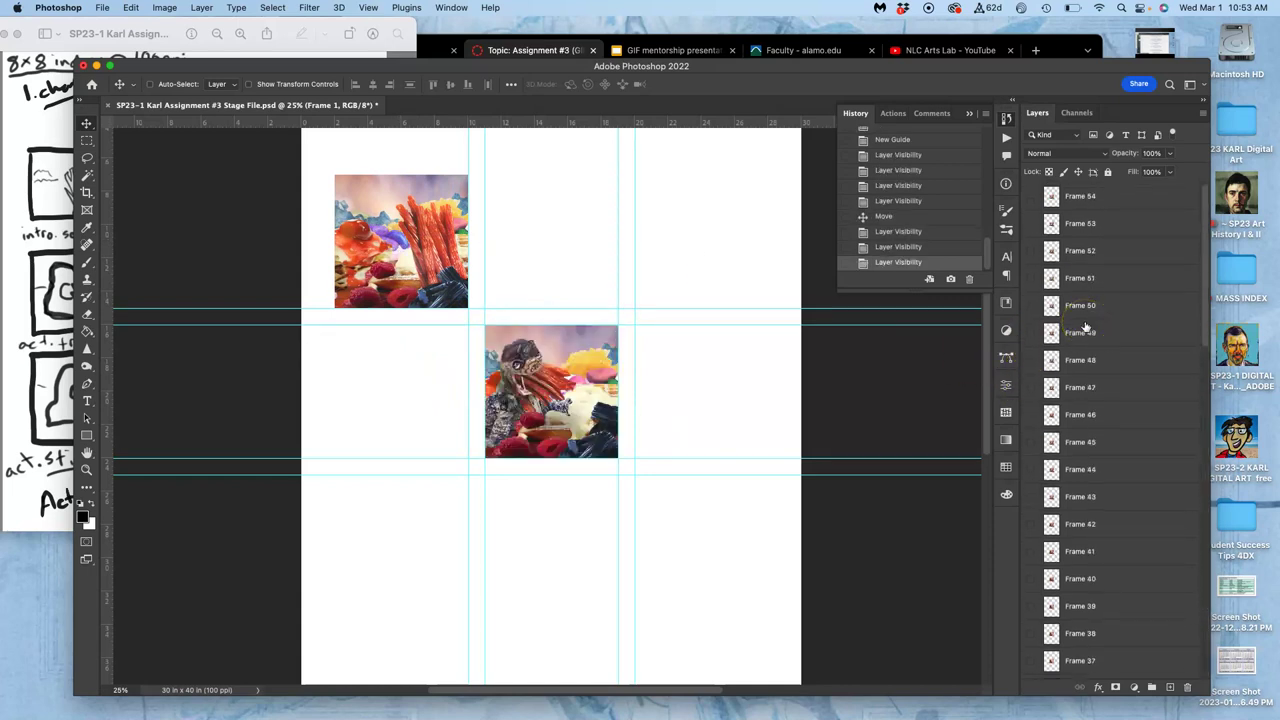
pyautogui.click(15, 284)
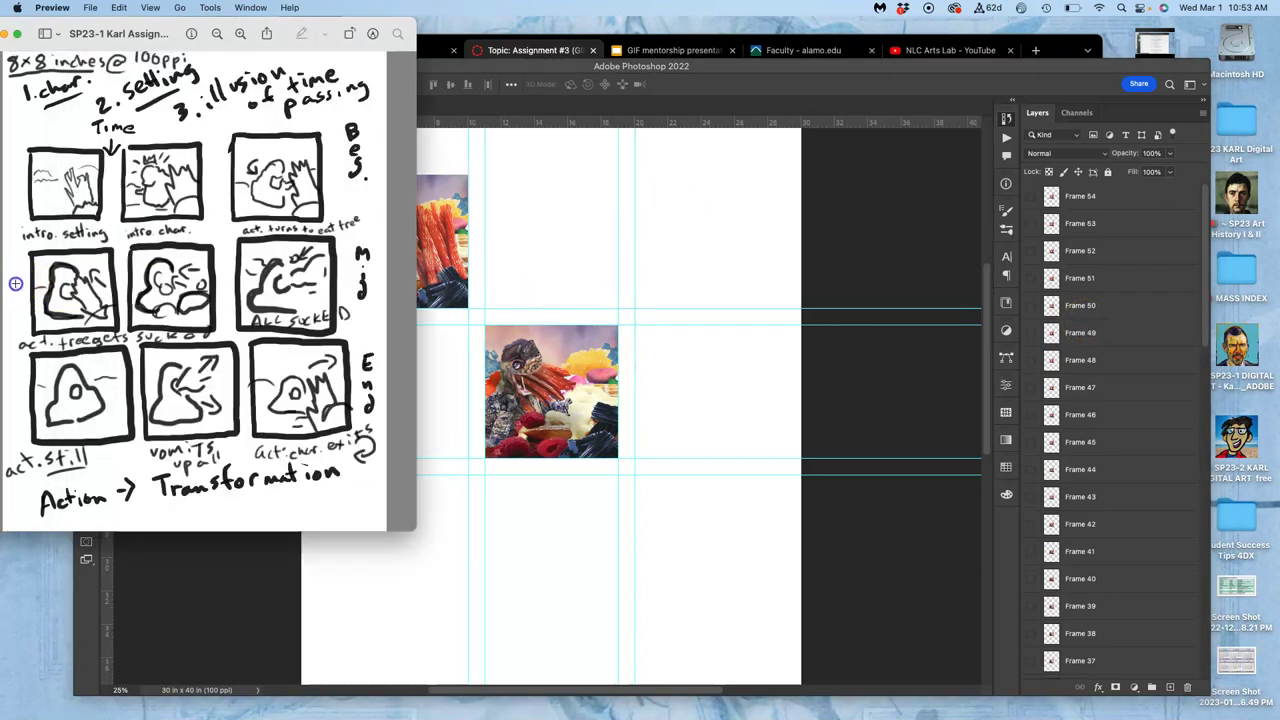
pyautogui.click(657, 379)
pyautogui.click(1037, 197)
pyautogui.click(1037, 197)
pyautogui.click(1034, 225)
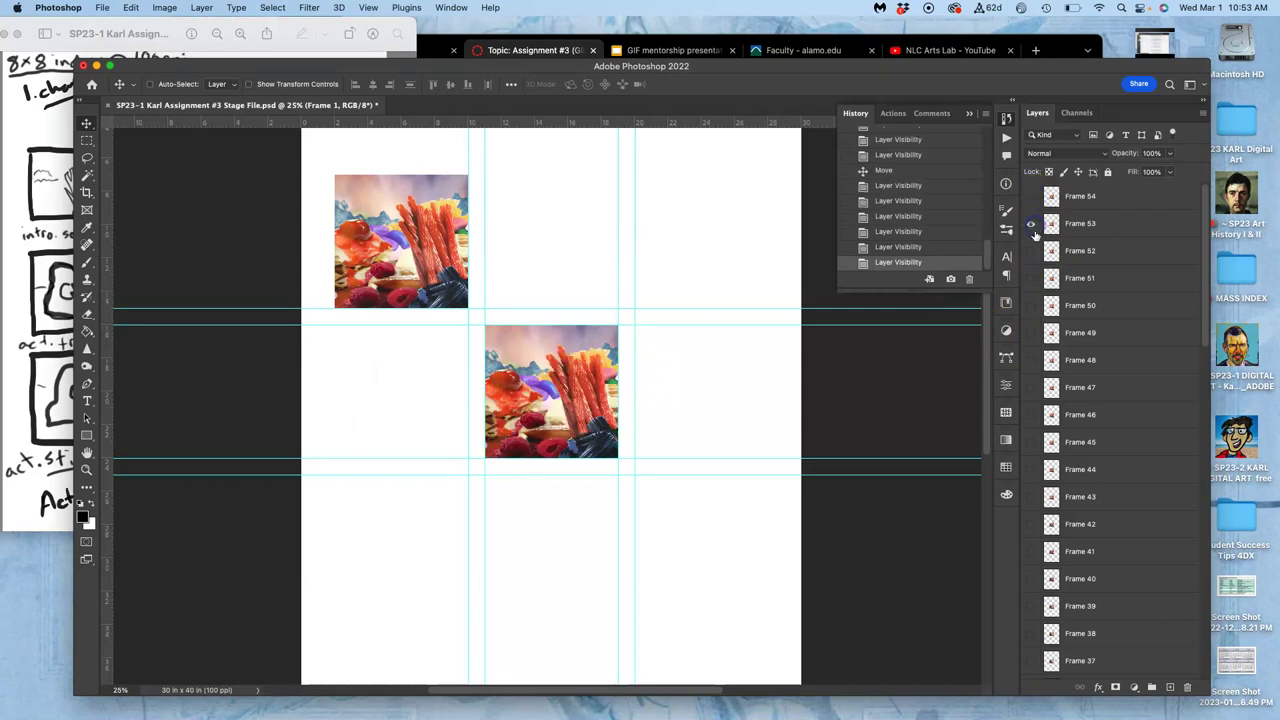
pyautogui.click(1035, 224)
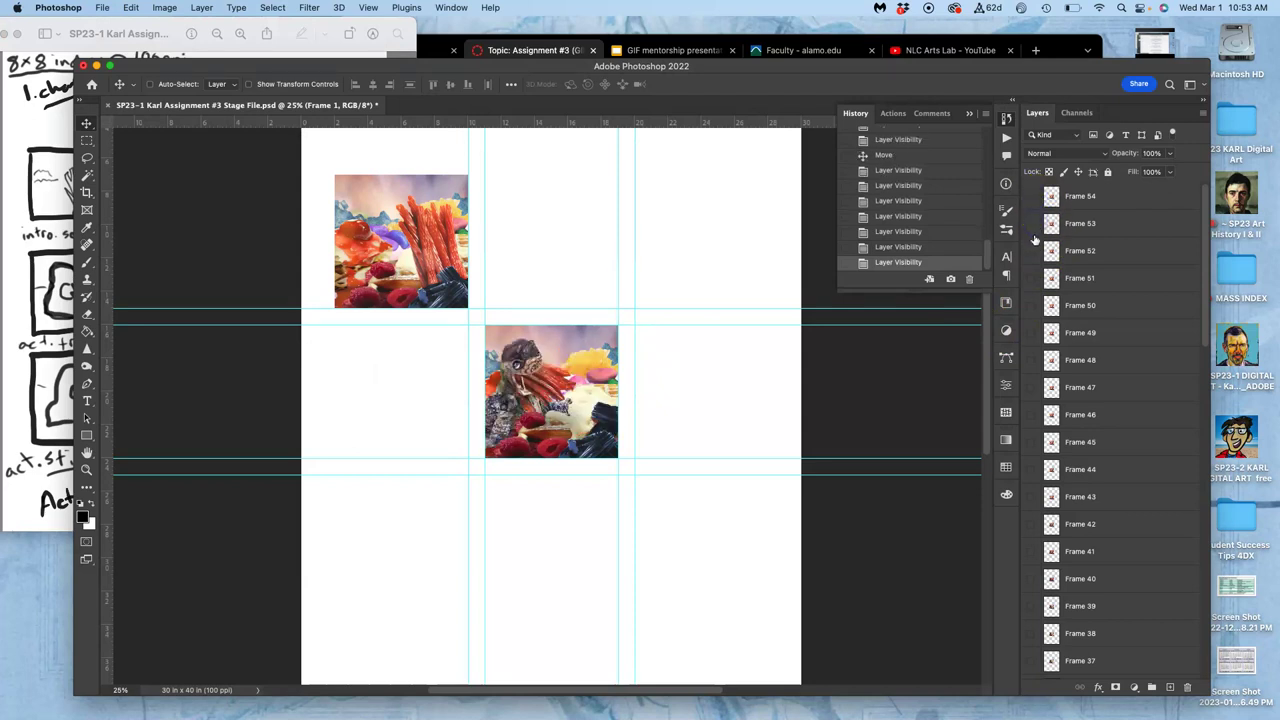
pyautogui.click(1034, 252)
pyautogui.click(1034, 253)
pyautogui.click(1033, 279)
pyautogui.click(1032, 280)
pyautogui.click(1032, 306)
pyautogui.click(1033, 306)
pyautogui.click(1032, 333)
pyautogui.click(1032, 336)
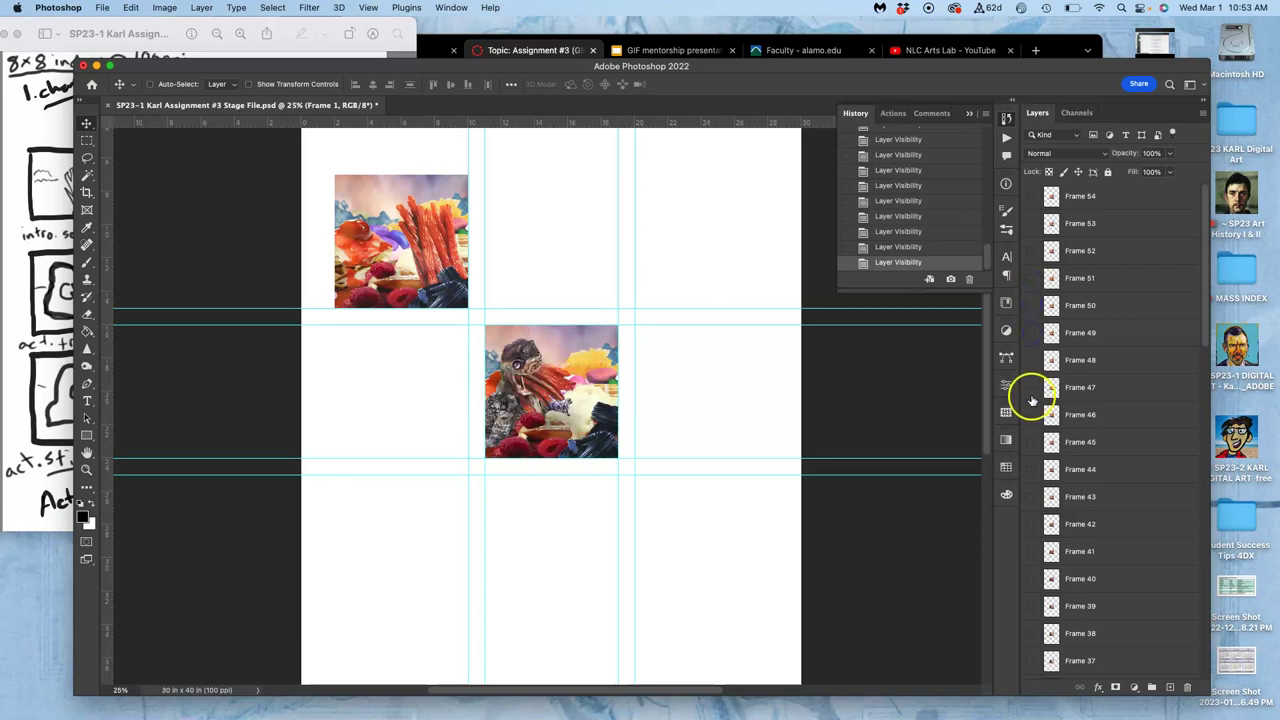
pyautogui.click(1032, 416)
pyautogui.click(1032, 416)
# Show Frame 44 and move it into the lower-right cell, snapped to the outer guides.
pyautogui.click(1033, 470)
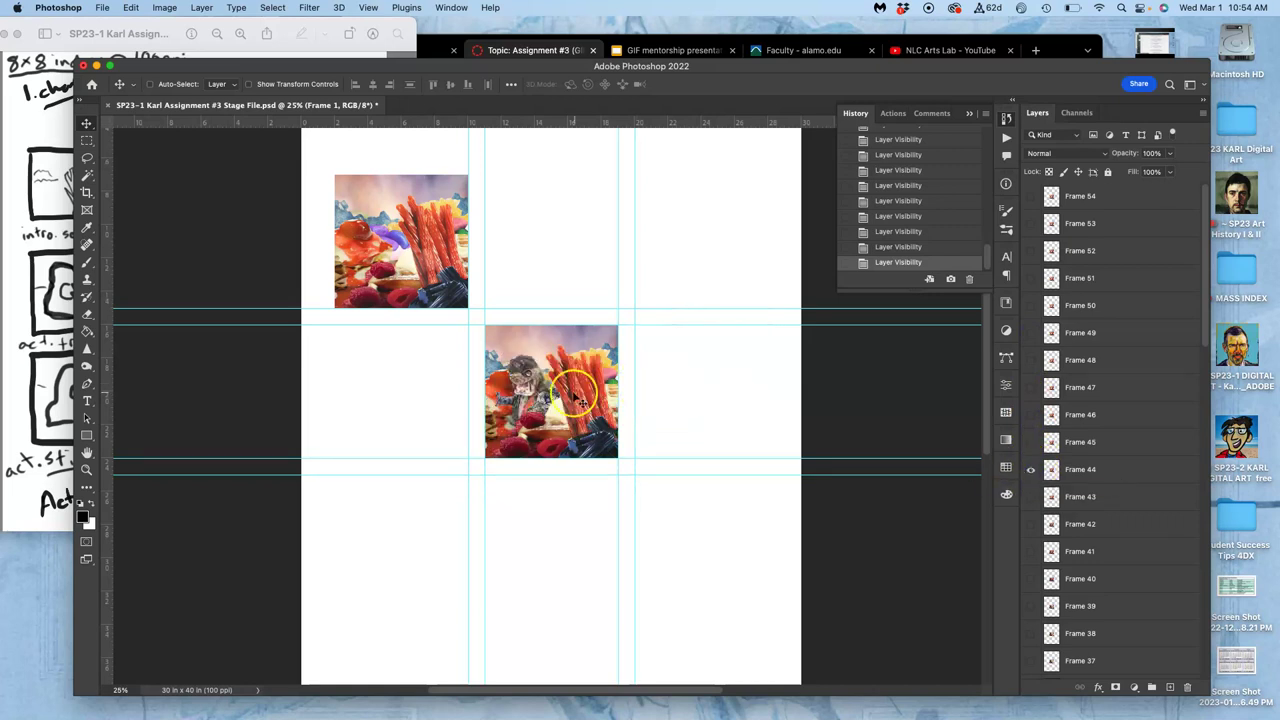
pyautogui.moveTo(573, 392)
pyautogui.mouseDown()
pyautogui.moveTo(640, 501)
pyautogui.moveTo(585, 398)
pyautogui.moveTo(568, 392)
pyautogui.mouseUp()
pyautogui.scroll(10, 1110, 366)
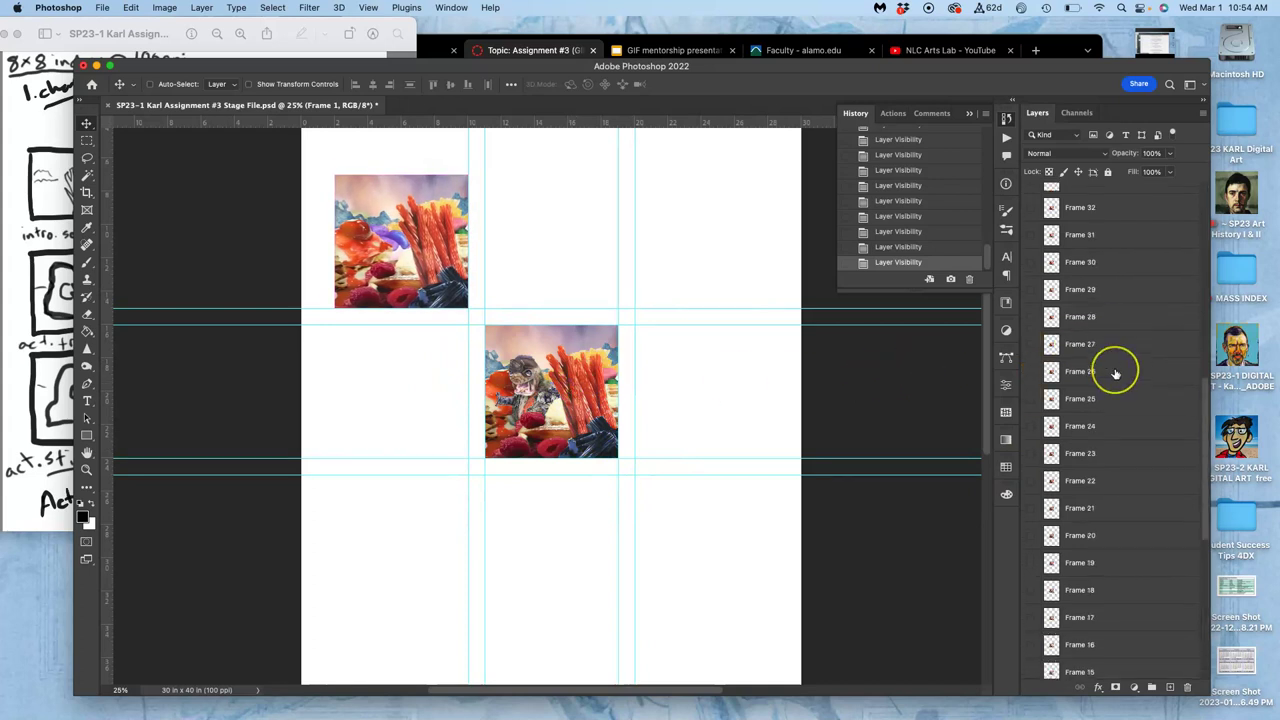
pyautogui.click(1095, 468)
pyautogui.moveTo(585, 390); pyautogui.dragTo(730, 542)
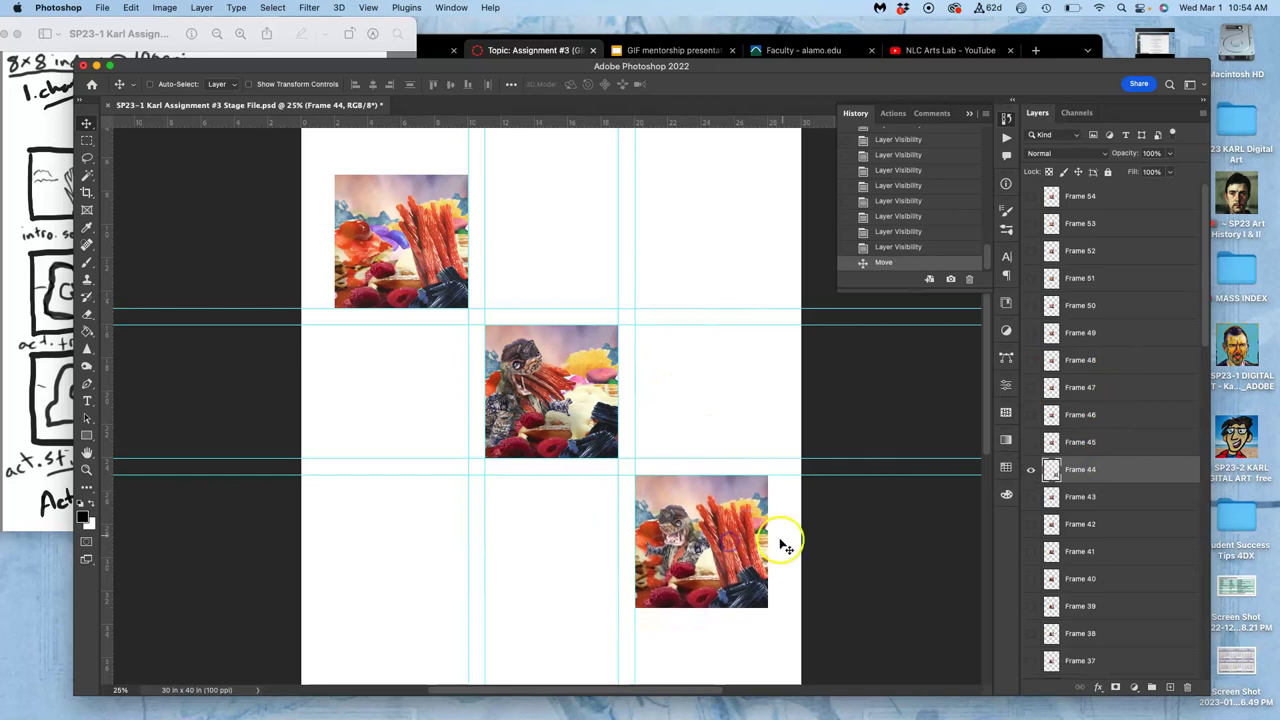
# Replace Frame 44 in the lower-right cell by hiding it, showing Frame 45 and moving that into place.
pyautogui.click(1033, 443)
pyautogui.click(1075, 469)
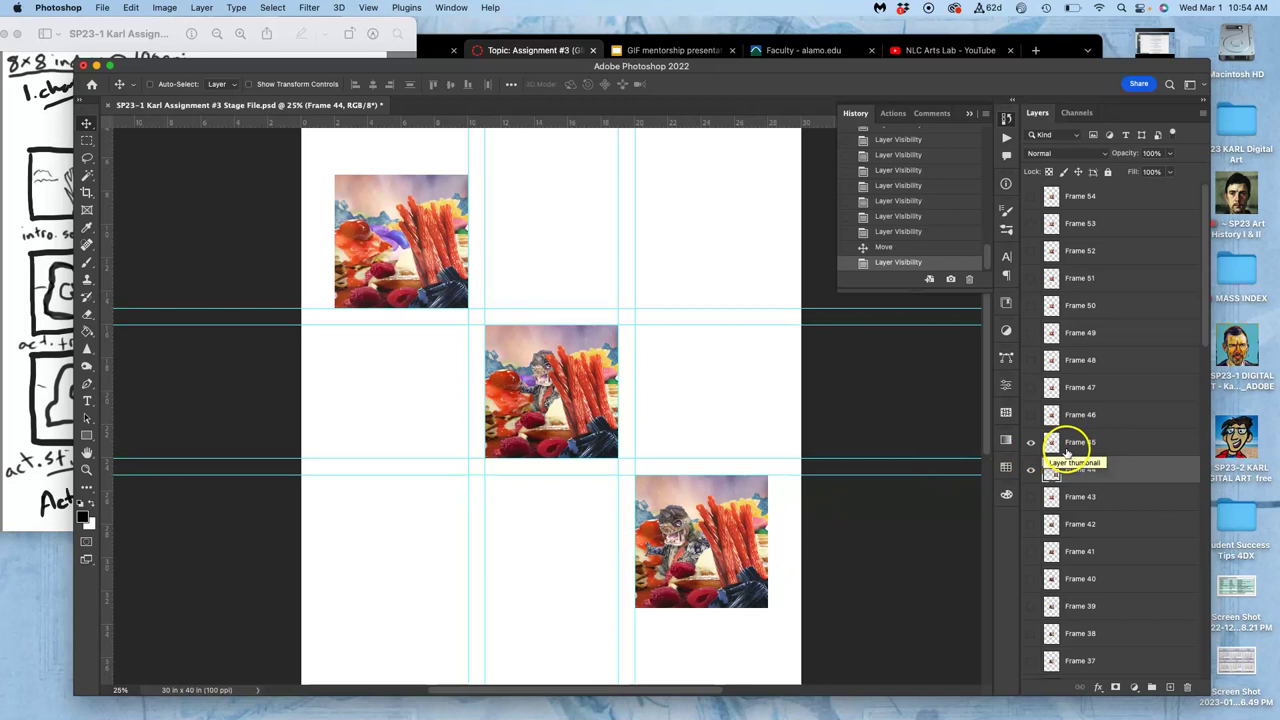
pyautogui.click(1031, 470)
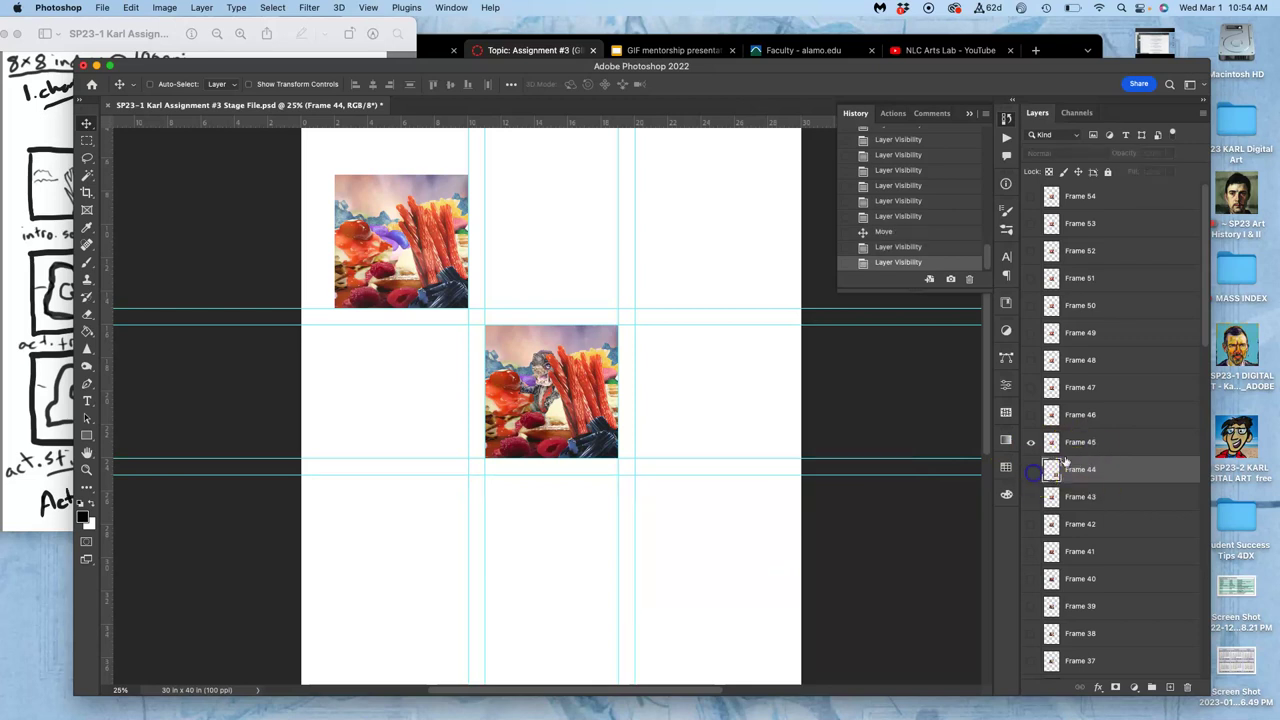
pyautogui.click(1088, 450)
pyautogui.click(737, 423)
pyautogui.moveTo(572, 410); pyautogui.dragTo(720, 565)
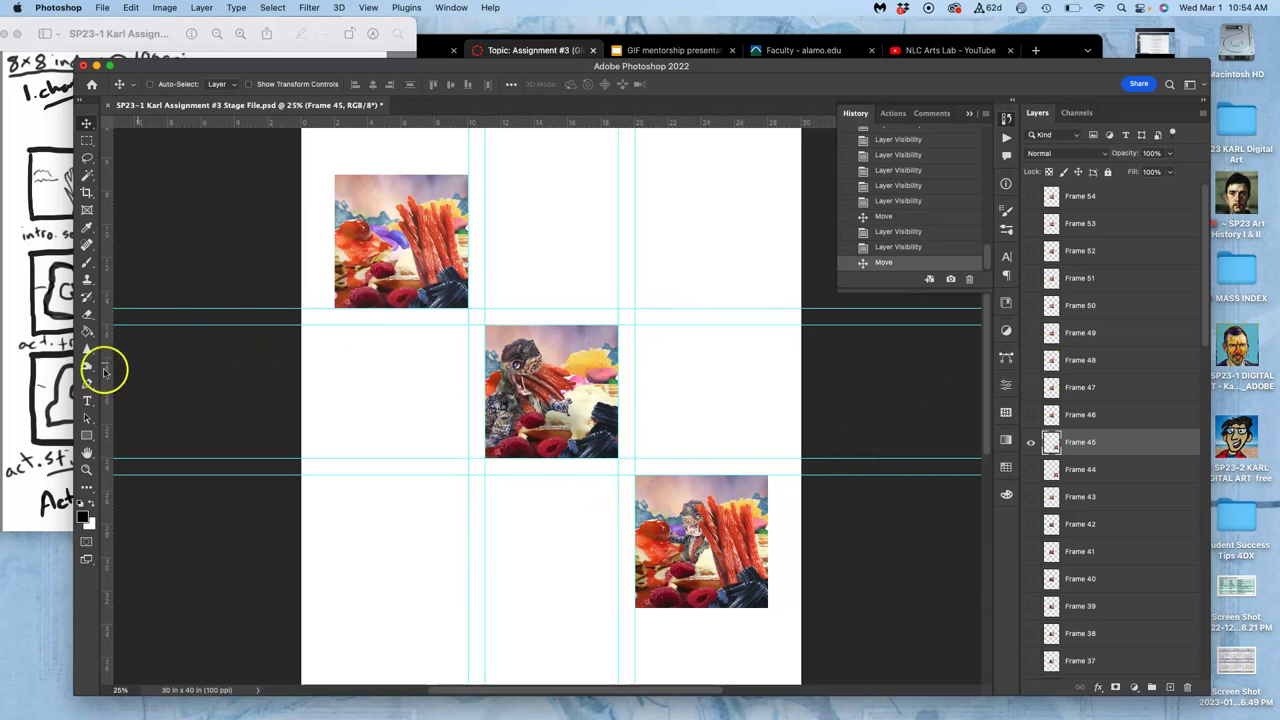
# Check the storyboard in Preview, then toggle Frames 45, 46 and 47 individually in Photoshop to compare them as ending candidates.
pyautogui.click(36, 388)
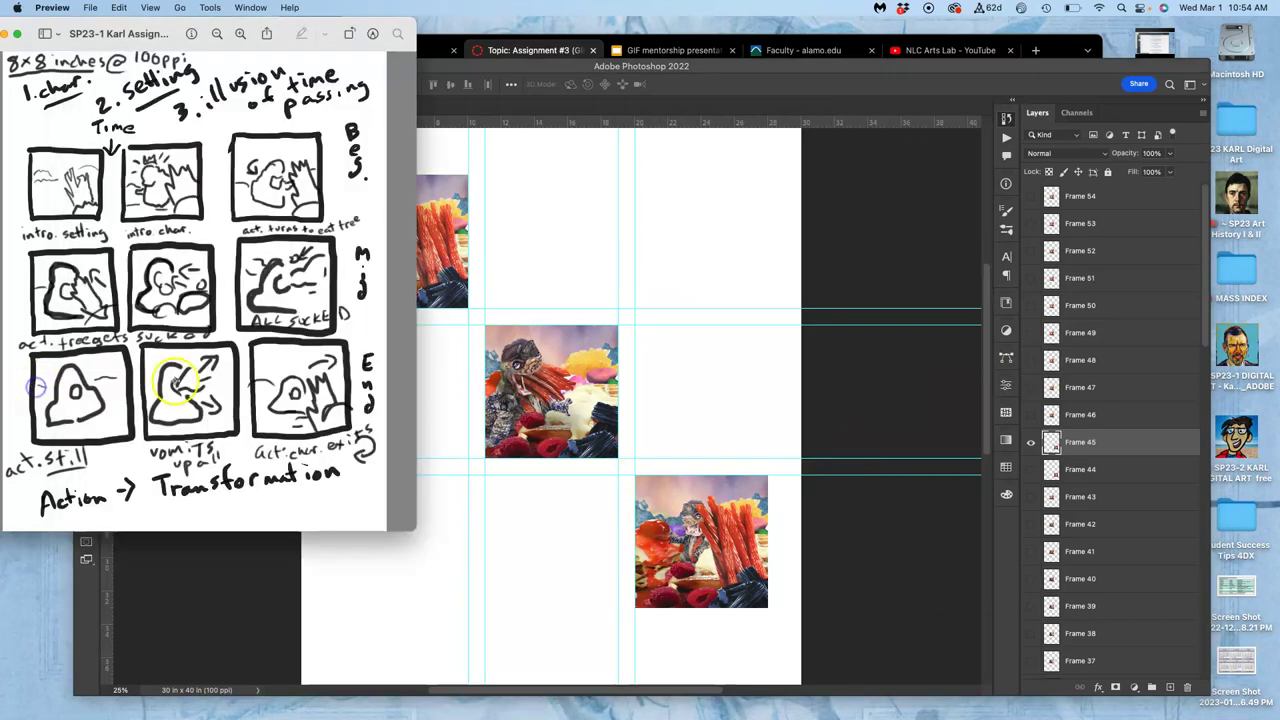
pyautogui.click(543, 535)
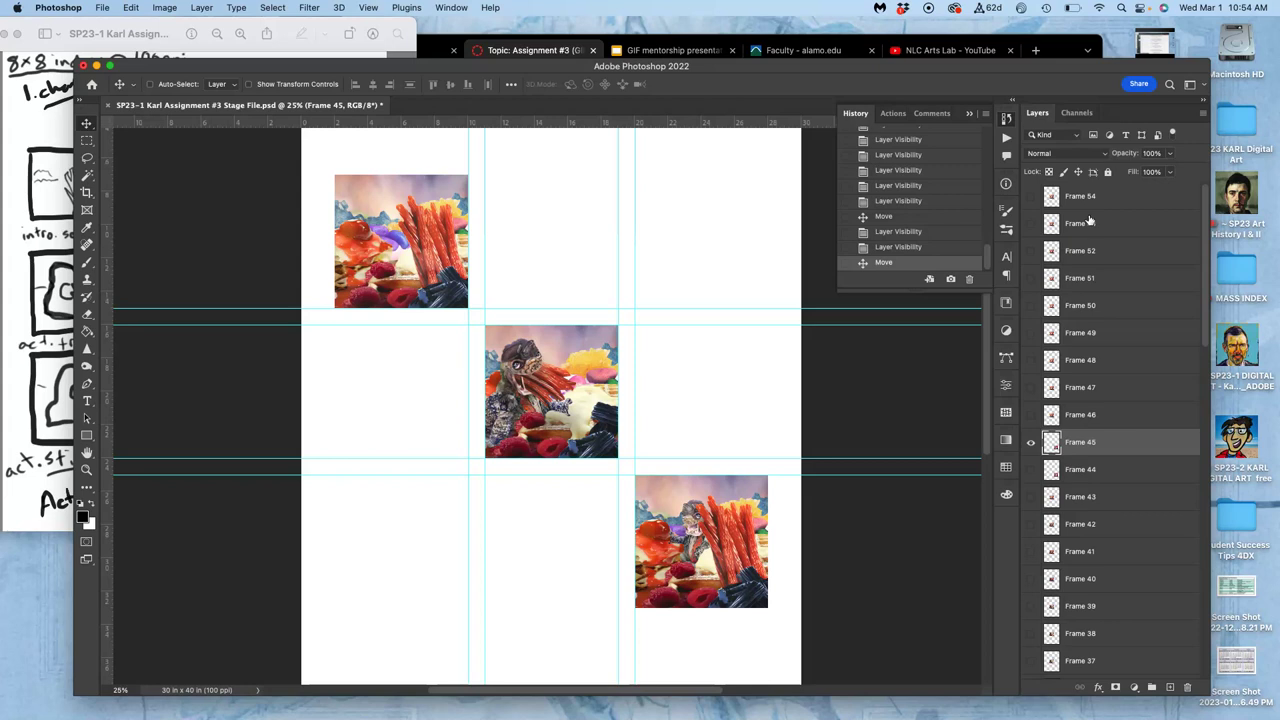
pyautogui.scroll(-5, 1112, 392)
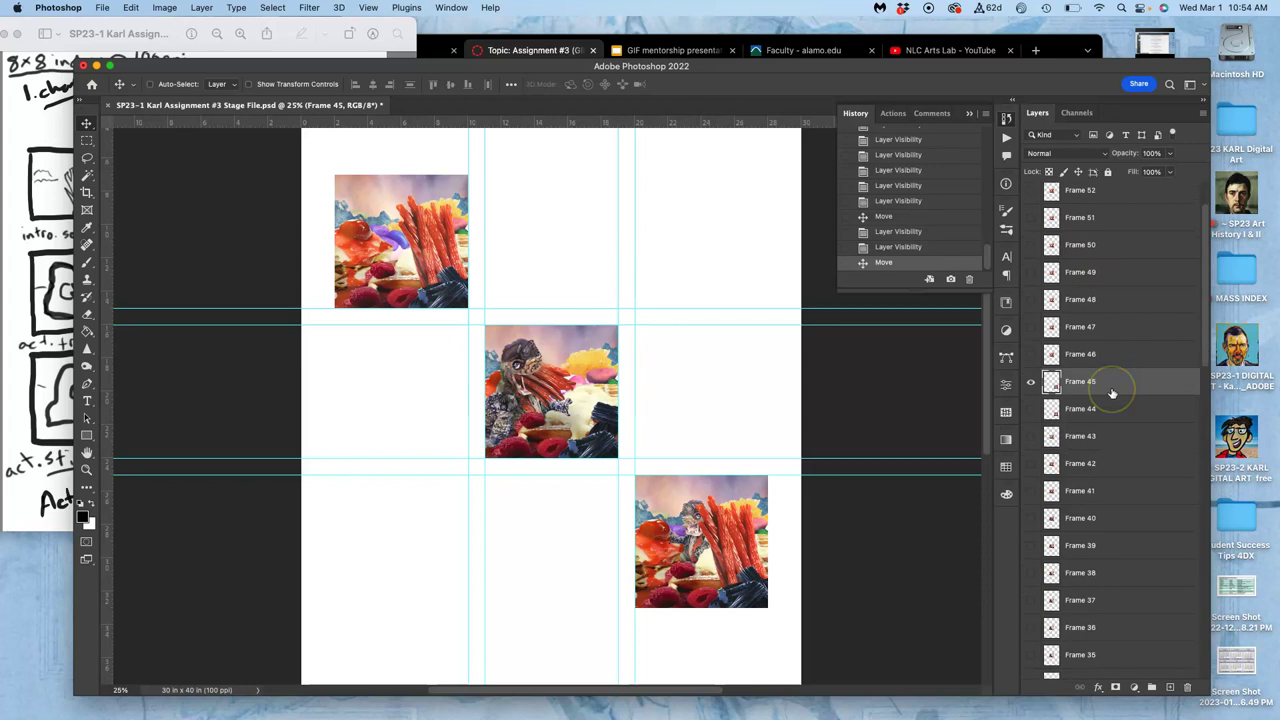
pyautogui.click(1030, 313)
pyautogui.click(1030, 313)
pyautogui.click(1031, 288)
pyautogui.click(1031, 288)
pyautogui.click(1031, 264)
pyautogui.click(1031, 266)
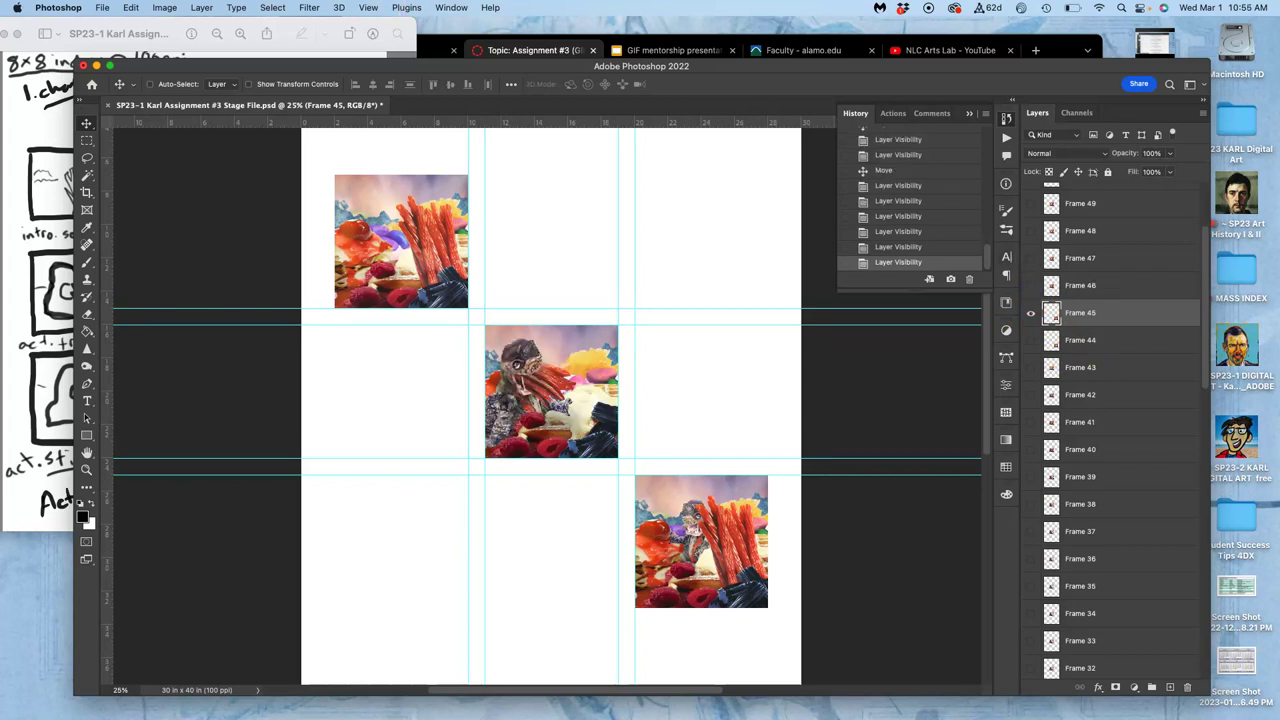
pyautogui.click(368, 8)
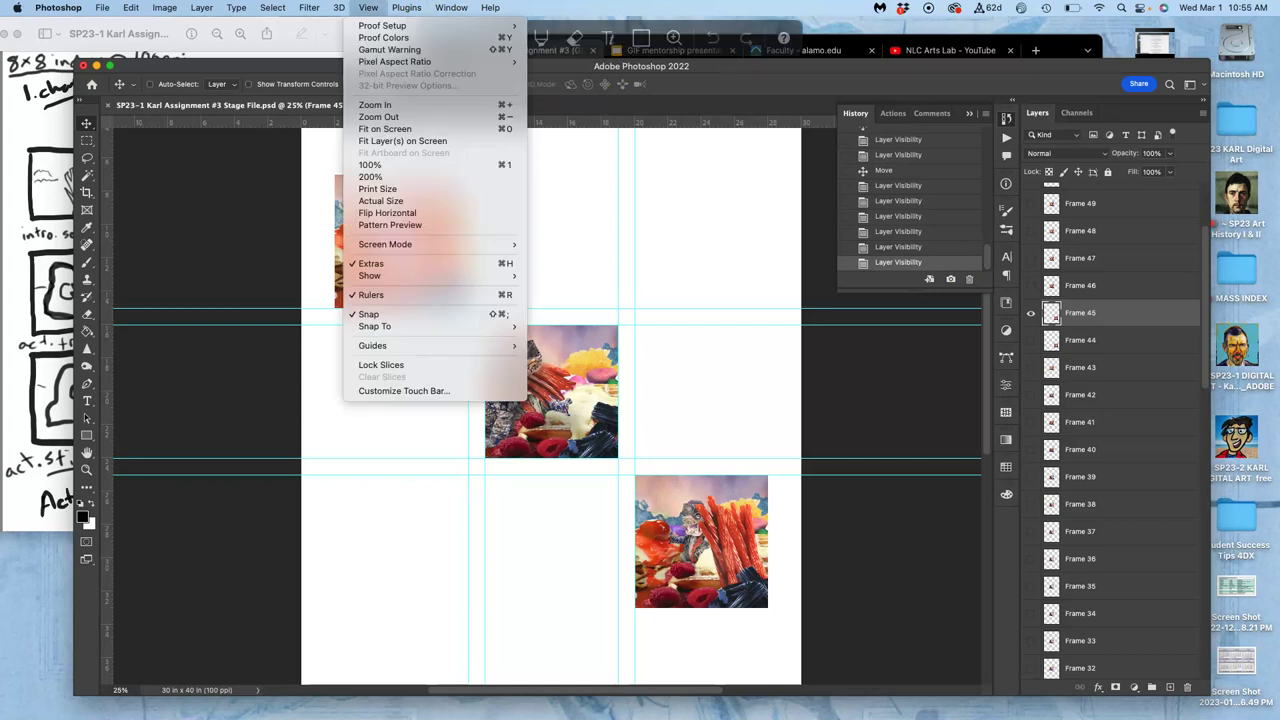
pyautogui.moveTo(210, 8)
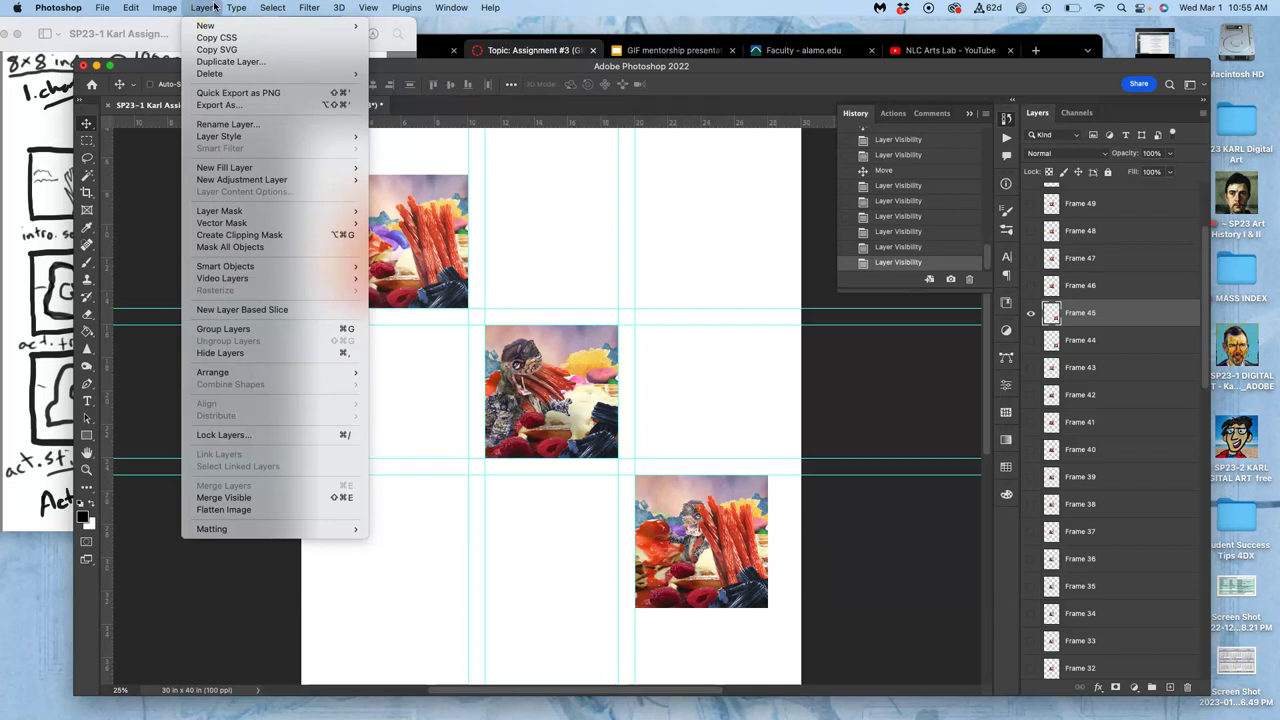
pyautogui.click(675, 162)
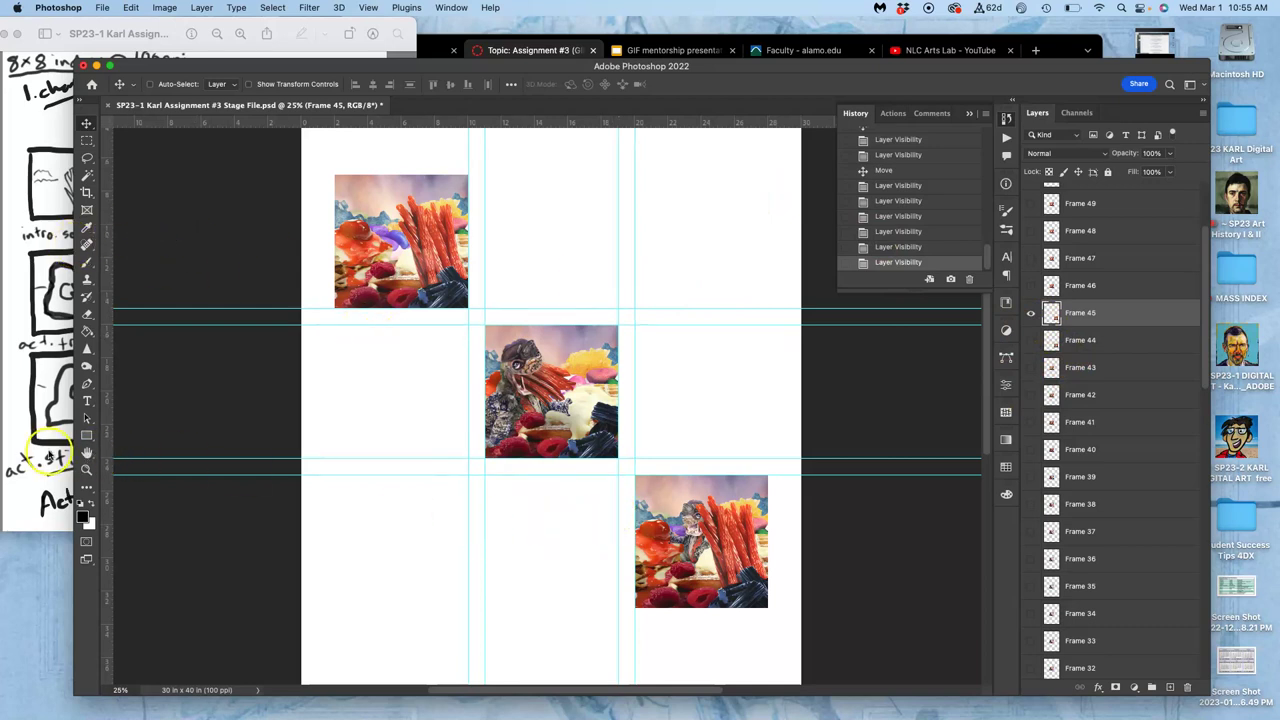
# Consult the storyboard in Preview, then hide Frame 45 in the lower-right cell and Frame 12 in the center cell in Photoshop.
pyautogui.click(50, 460)
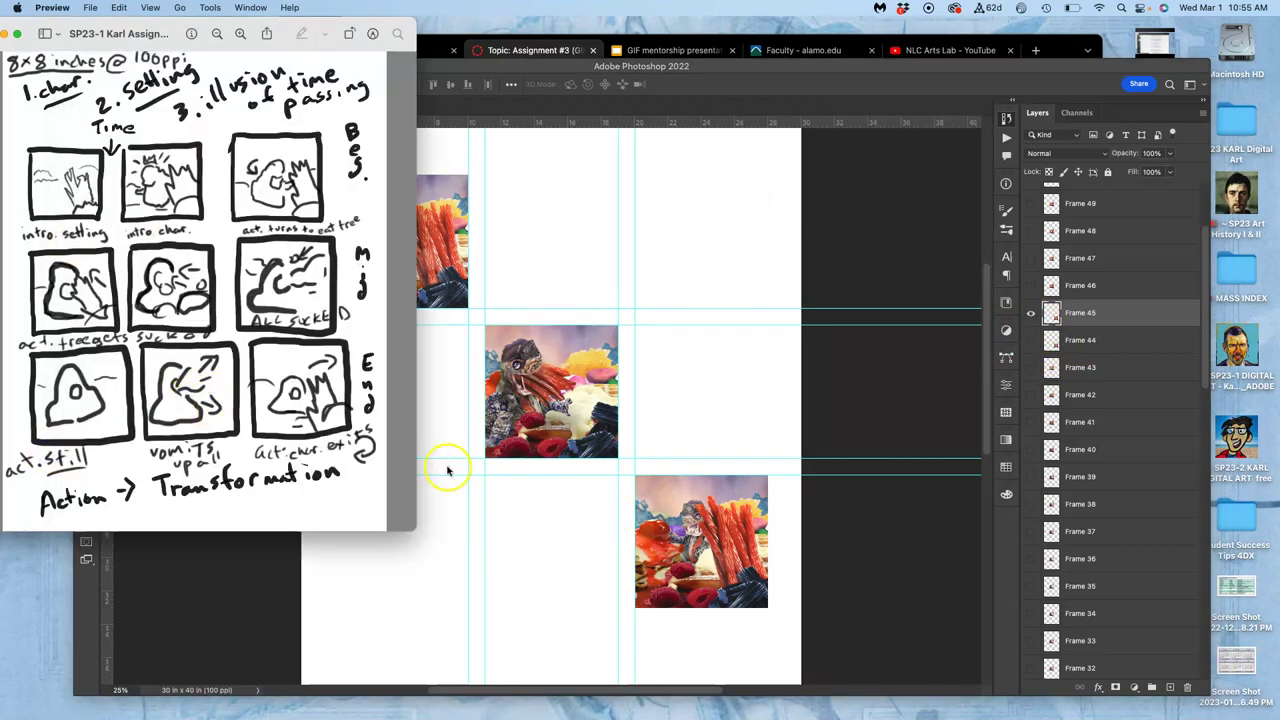
pyautogui.click(580, 546)
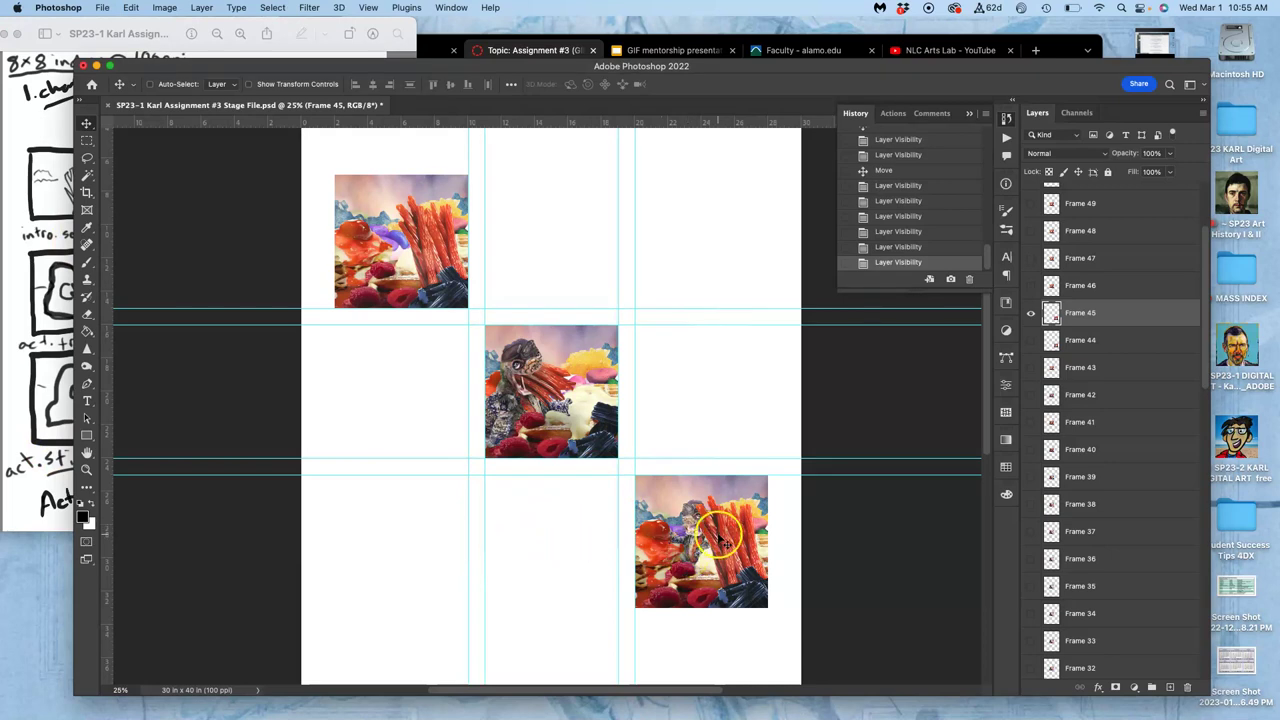
pyautogui.click(1031, 316)
pyautogui.click(1031, 388)
pyautogui.click(1034, 418)
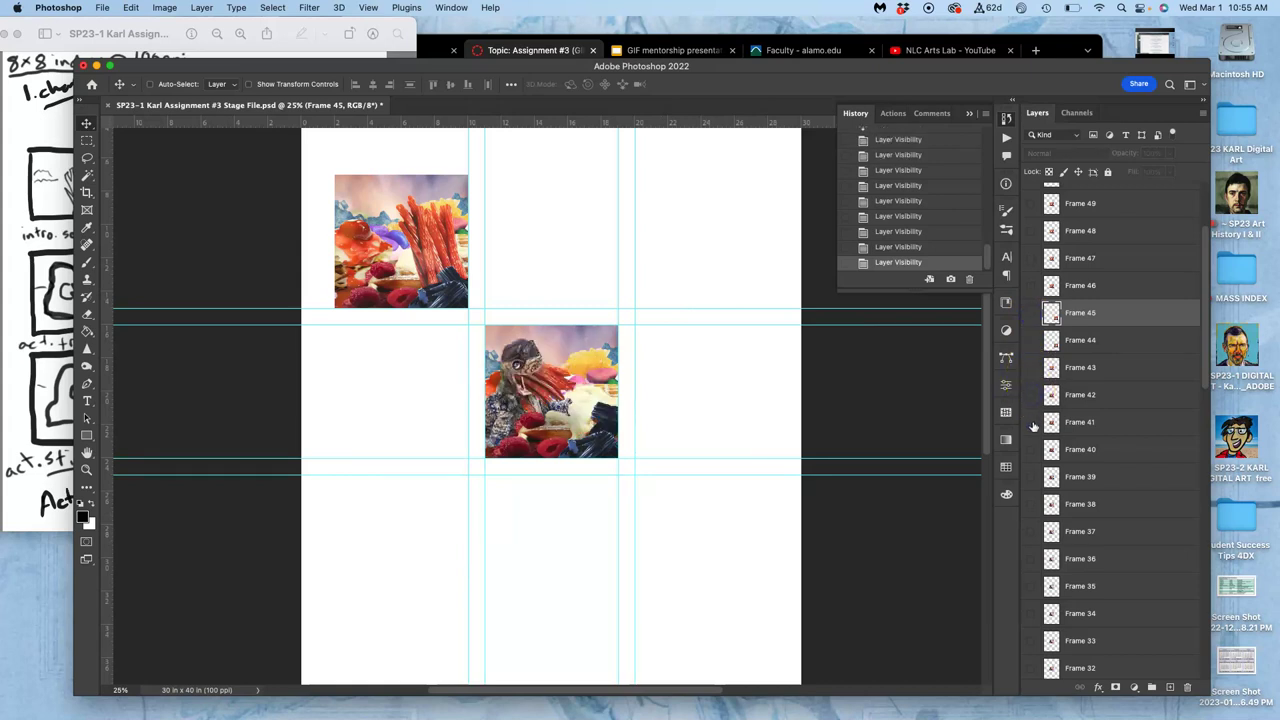
pyautogui.click(1033, 423)
pyautogui.click(1034, 424)
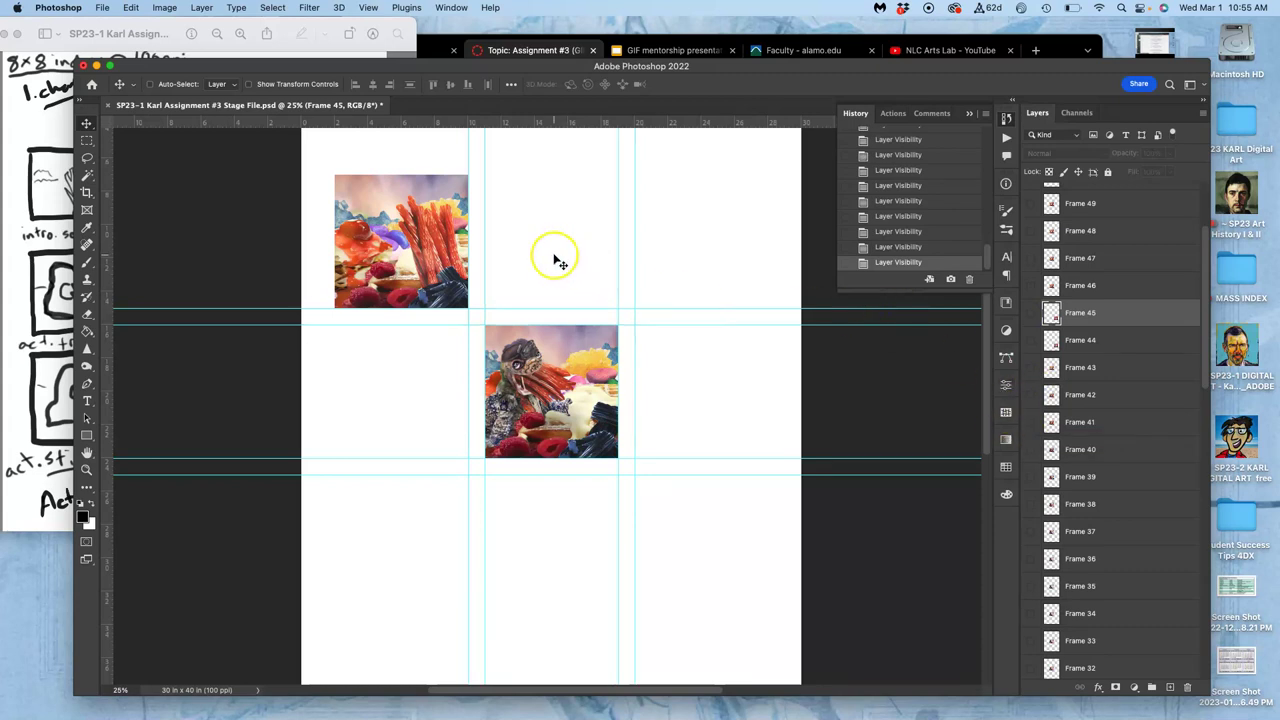
pyautogui.scroll(-10, 1108, 405)
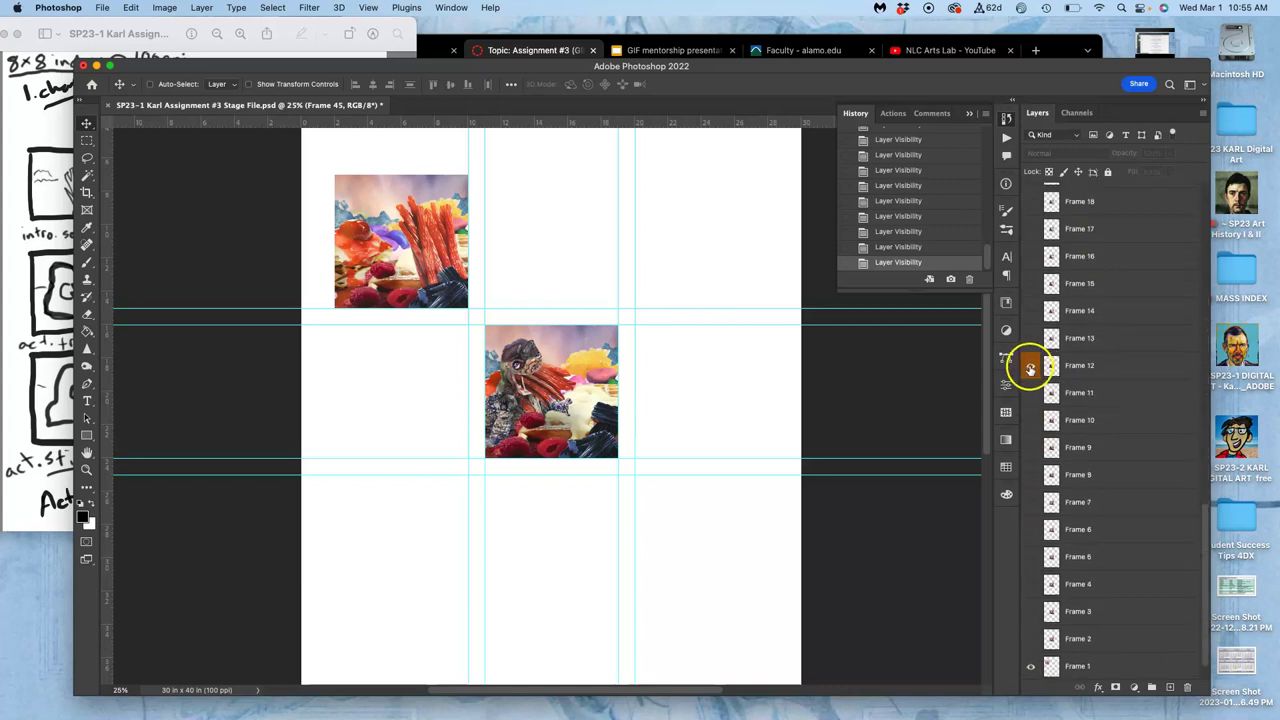
pyautogui.click(1031, 367)
# Compare Frames 5 and 6 as character introductions from the storyboard, and move Frame 5 into the middle cell of the top row.
pyautogui.click(27, 233)
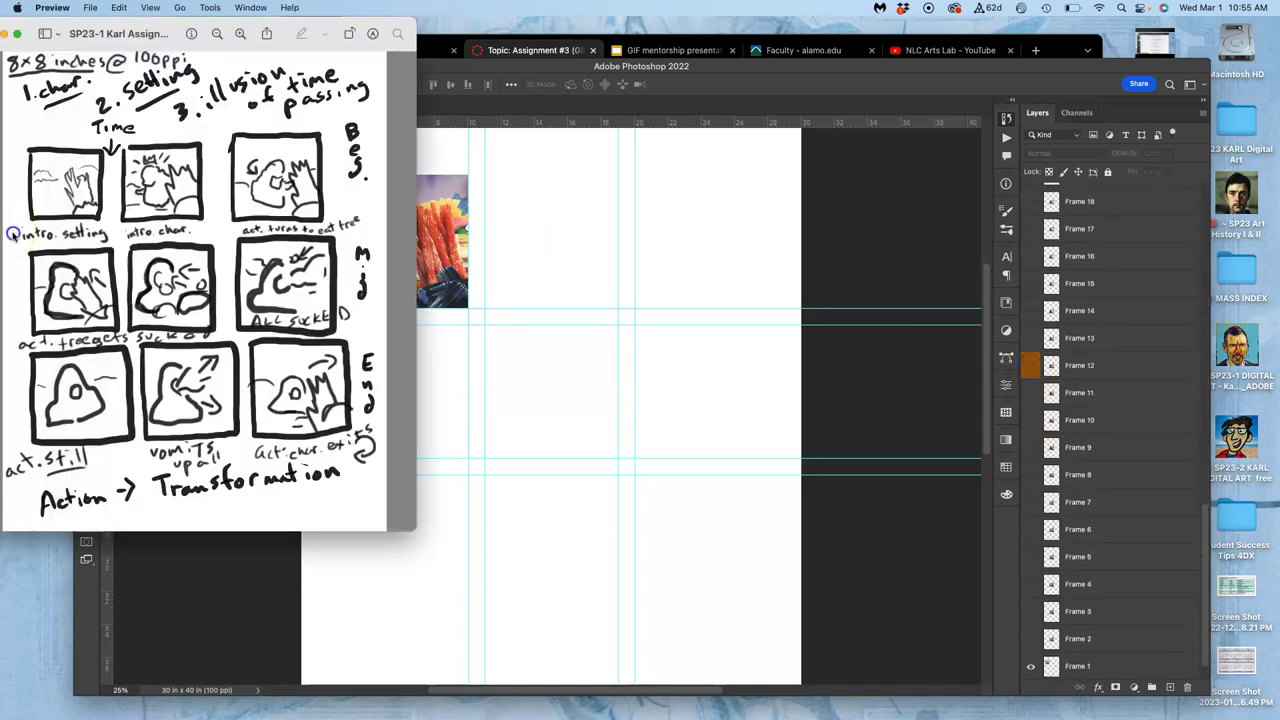
pyautogui.click(541, 241)
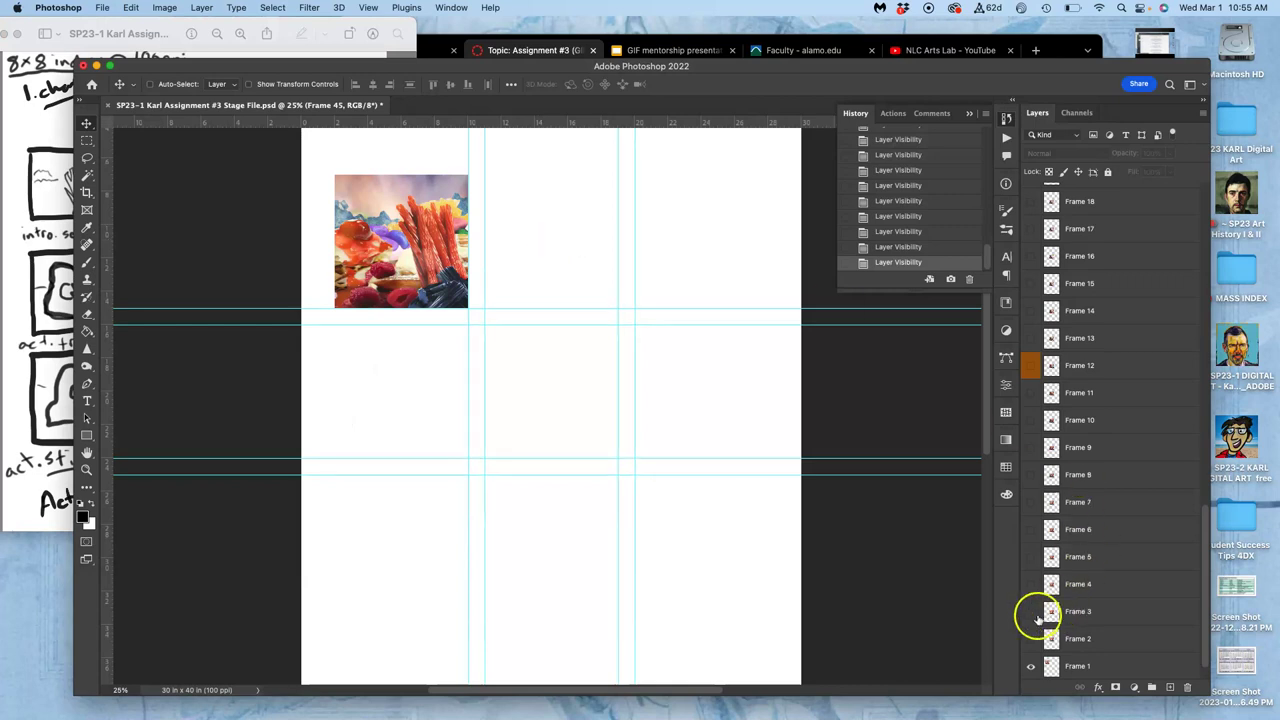
pyautogui.click(1031, 558)
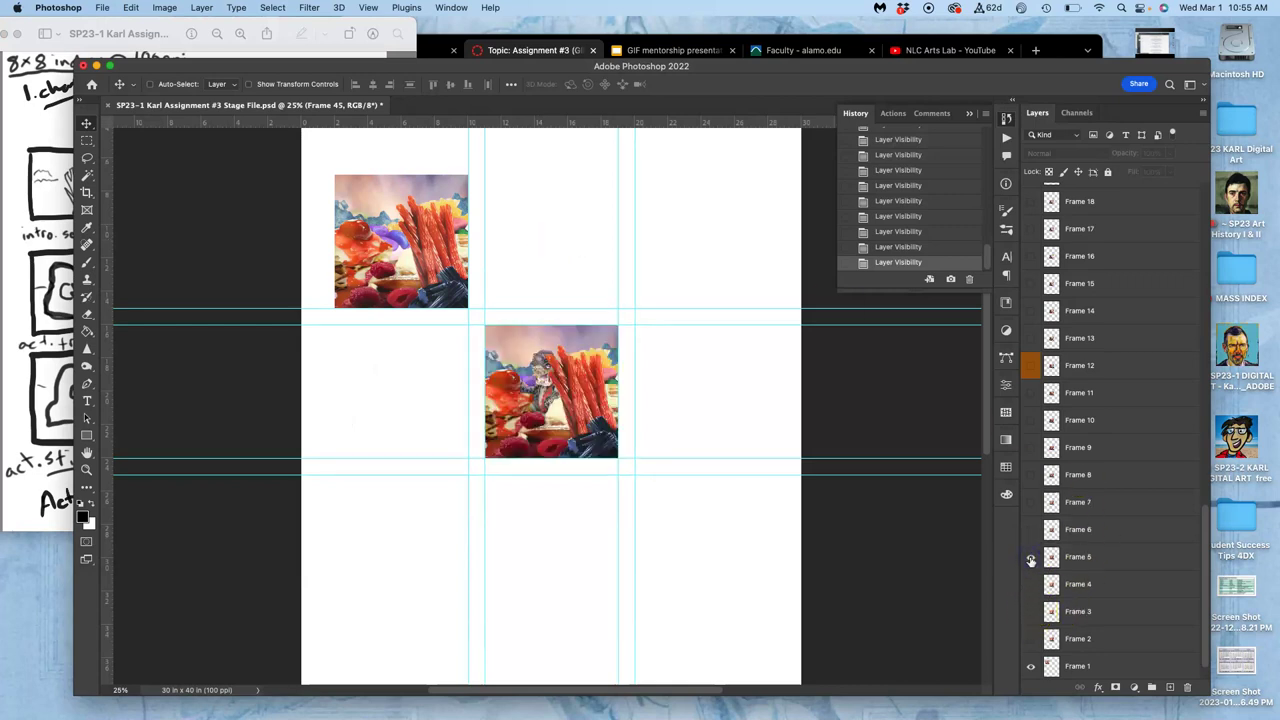
pyautogui.click(1031, 558)
pyautogui.click(1031, 530)
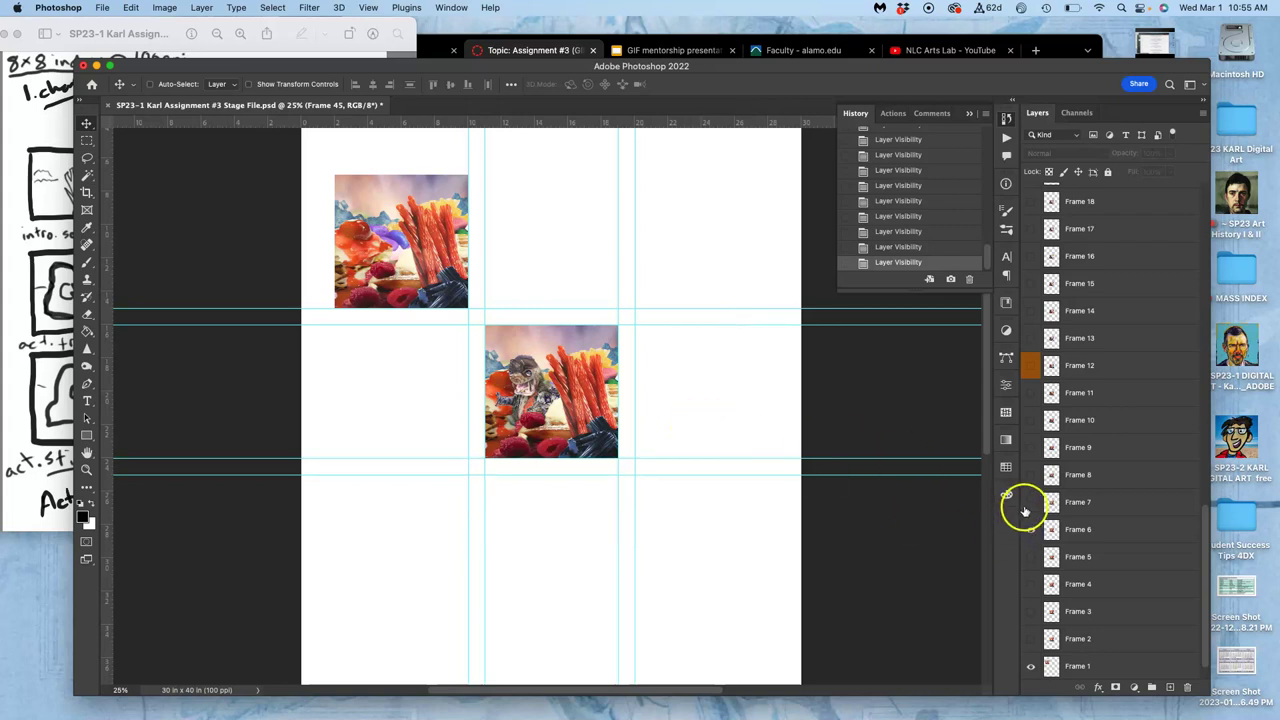
pyautogui.click(1031, 530)
pyautogui.click(1031, 558)
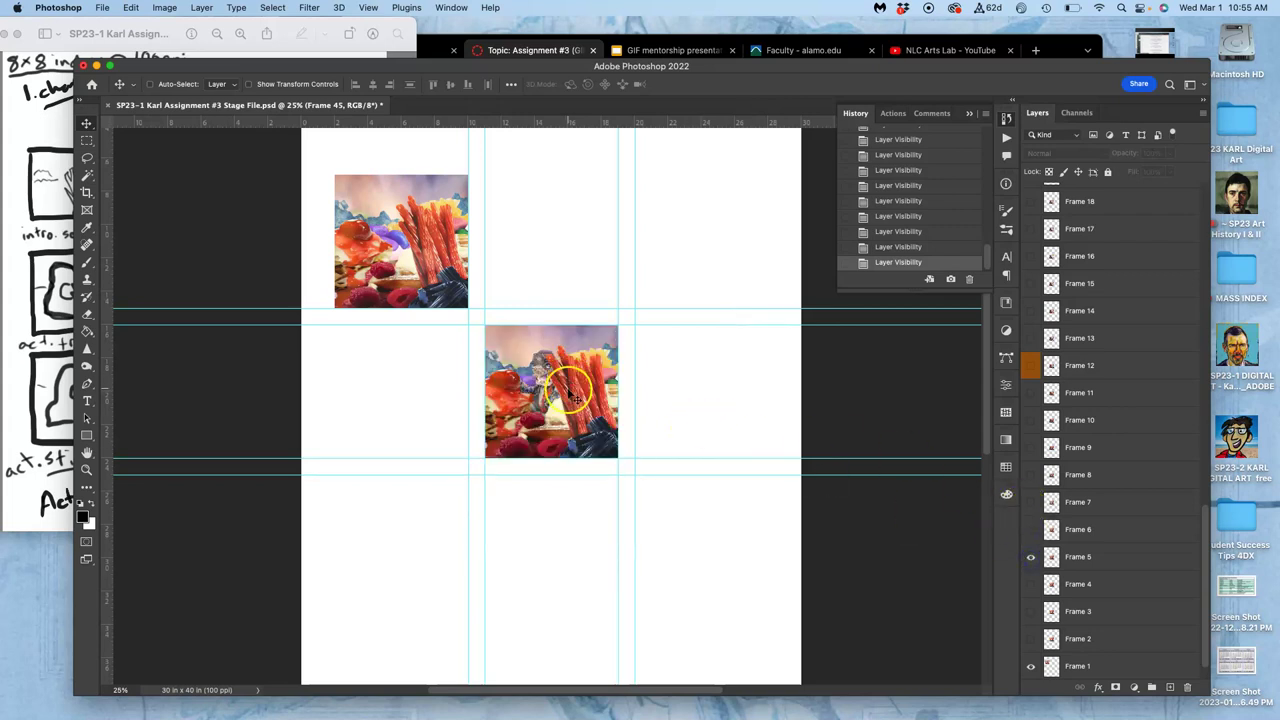
pyautogui.click(1078, 556)
pyautogui.moveTo(568, 383); pyautogui.dragTo(562, 238)
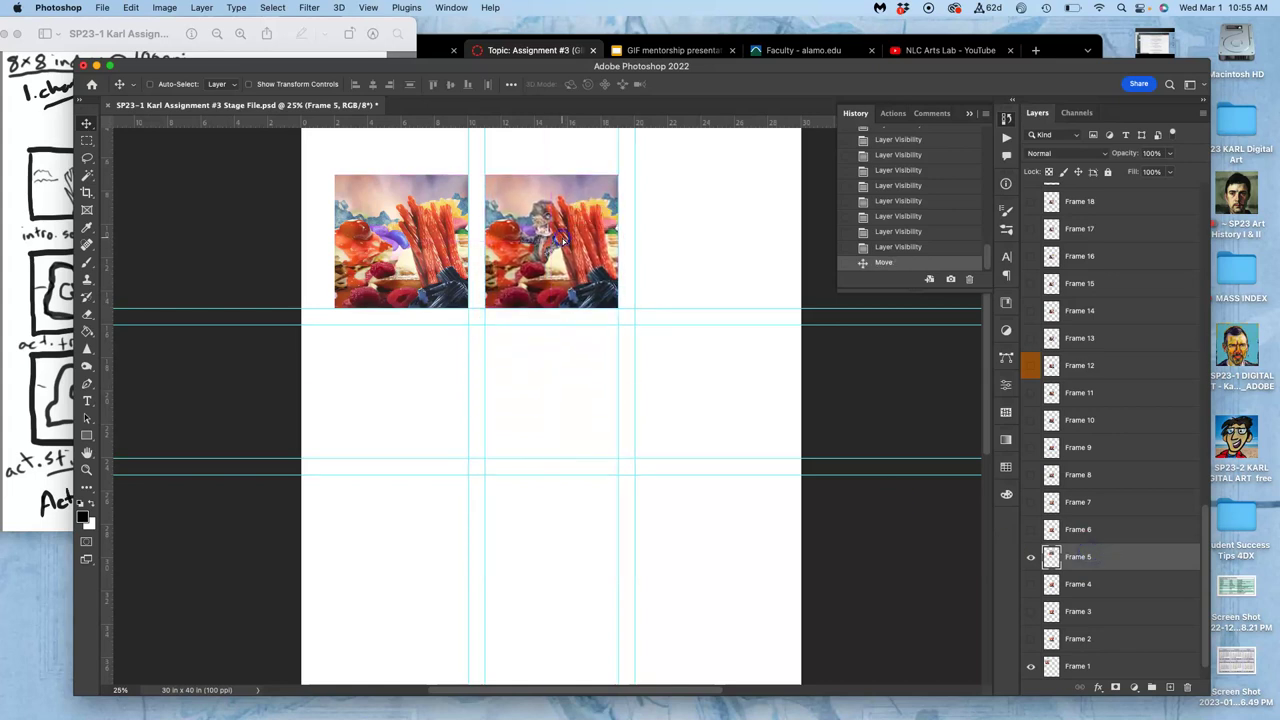
# Recheck the storyboard, preview Frame 9, then show Frame 8 instead and move it into the right cell of the top row.
pyautogui.click(48, 296)
pyautogui.click(541, 365)
pyautogui.click(1033, 448)
pyautogui.click(1032, 448)
pyautogui.click(1033, 475)
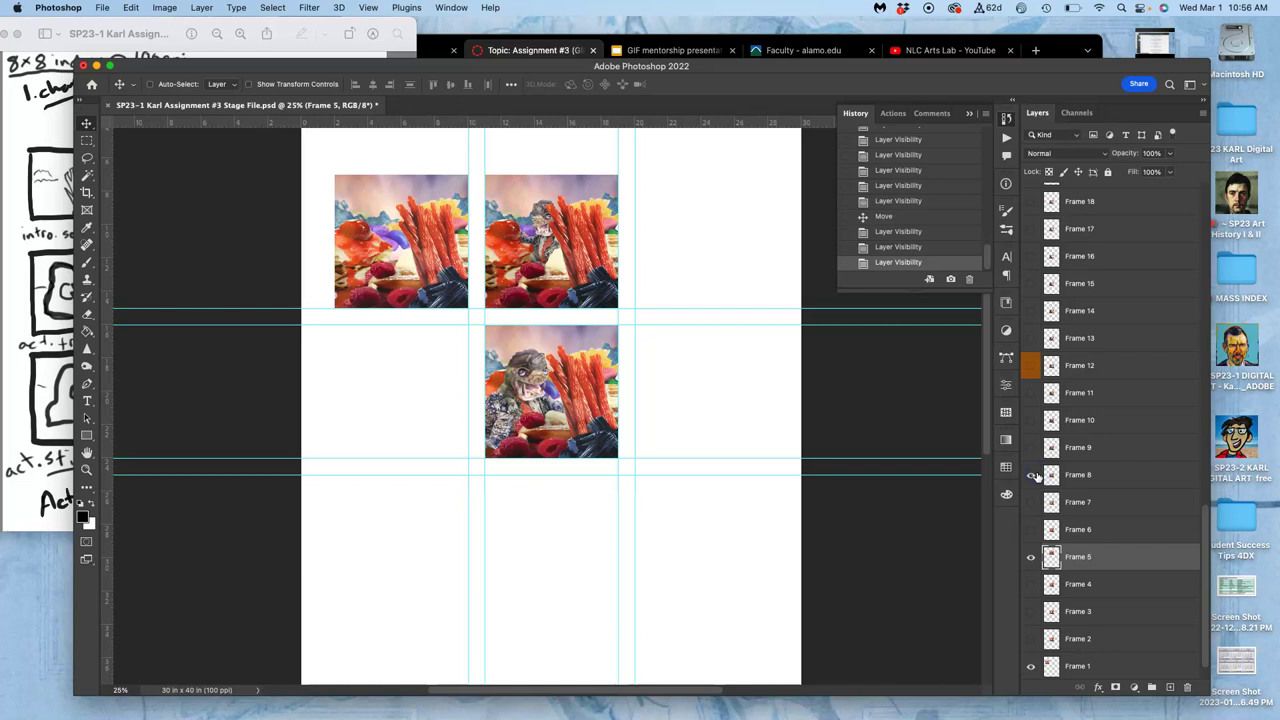
pyautogui.click(1082, 476)
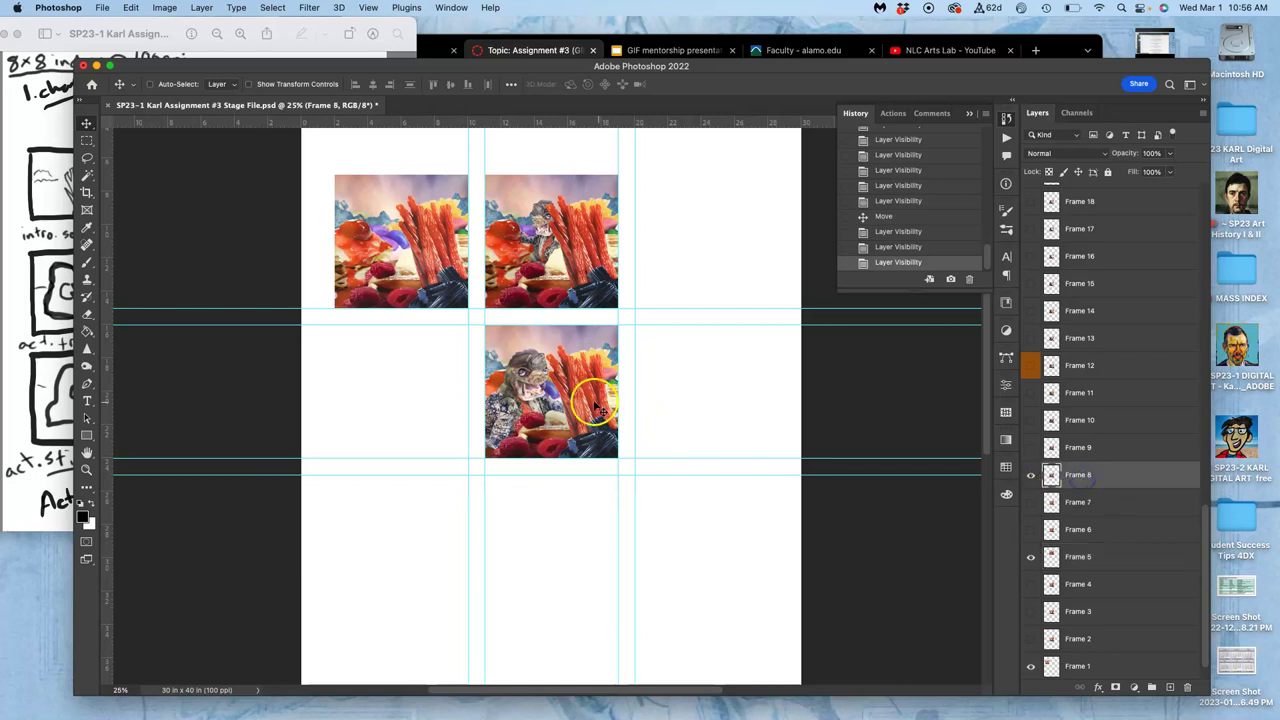
pyautogui.moveTo(596, 405); pyautogui.dragTo(736, 257)
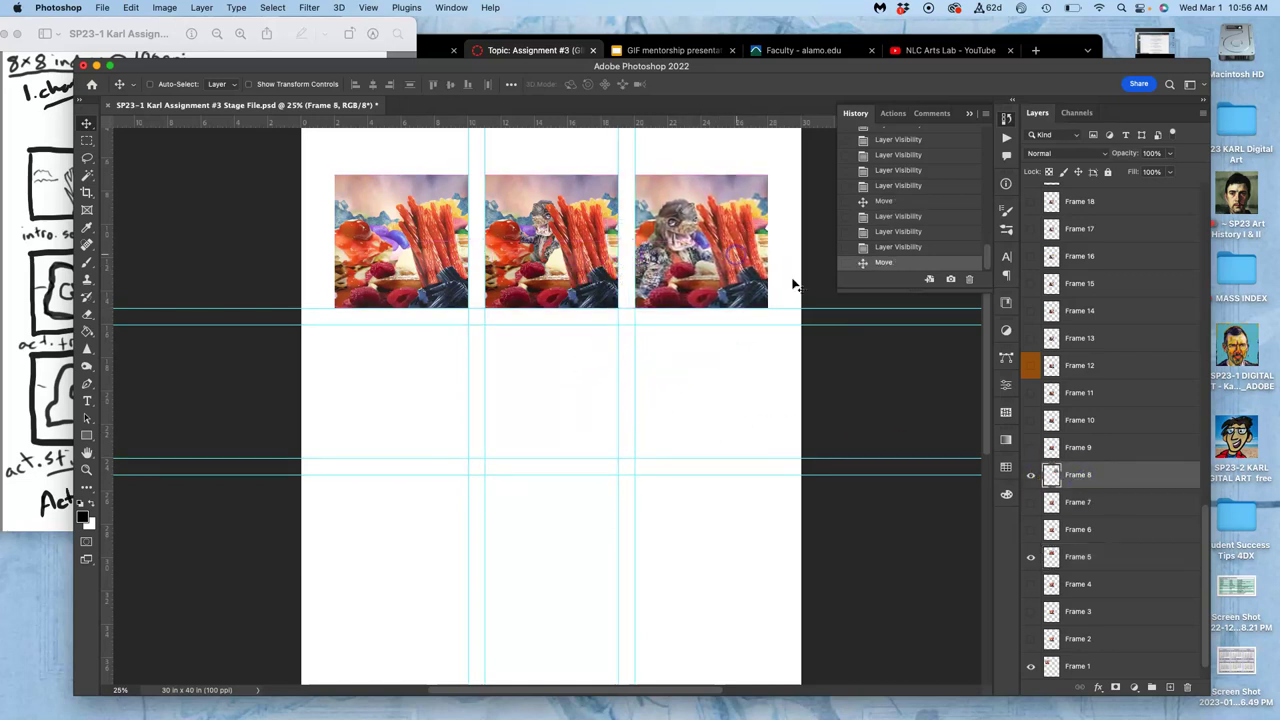
# Compare Frames 10 and 11, keep Frame 10 visible and move it into the left cell of the middle row.
pyautogui.click(1031, 420)
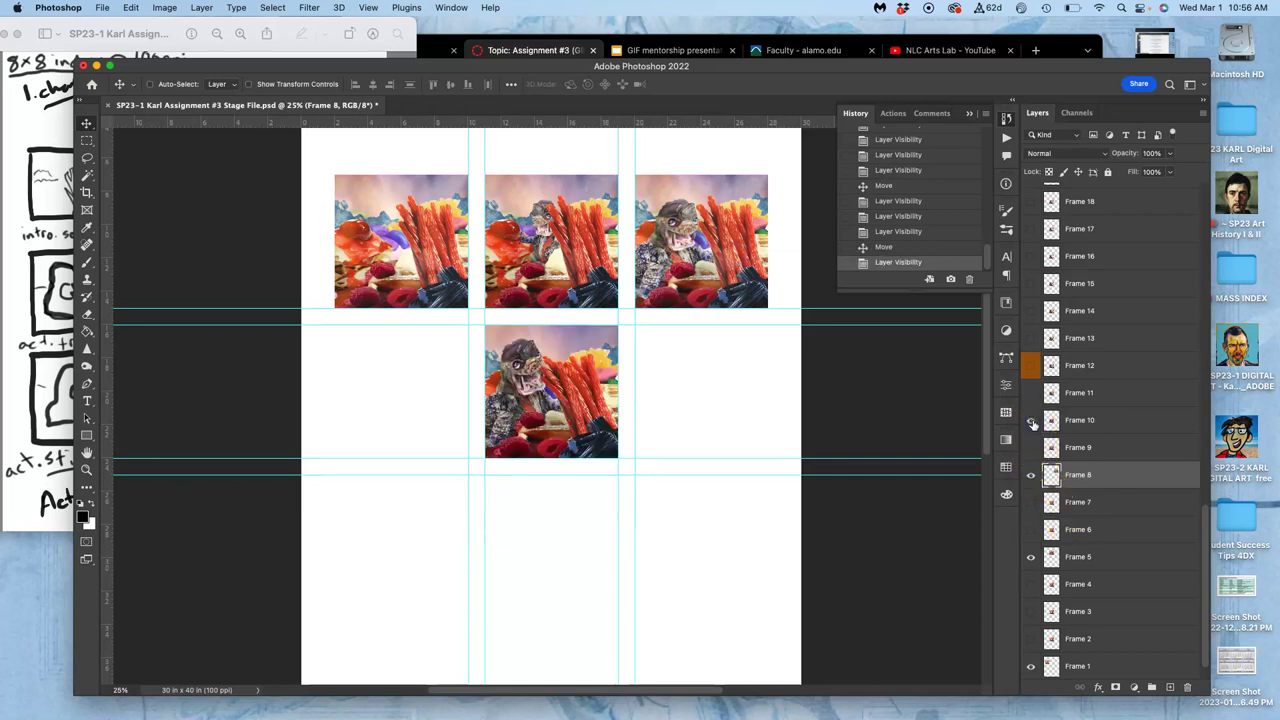
pyautogui.click(1031, 393)
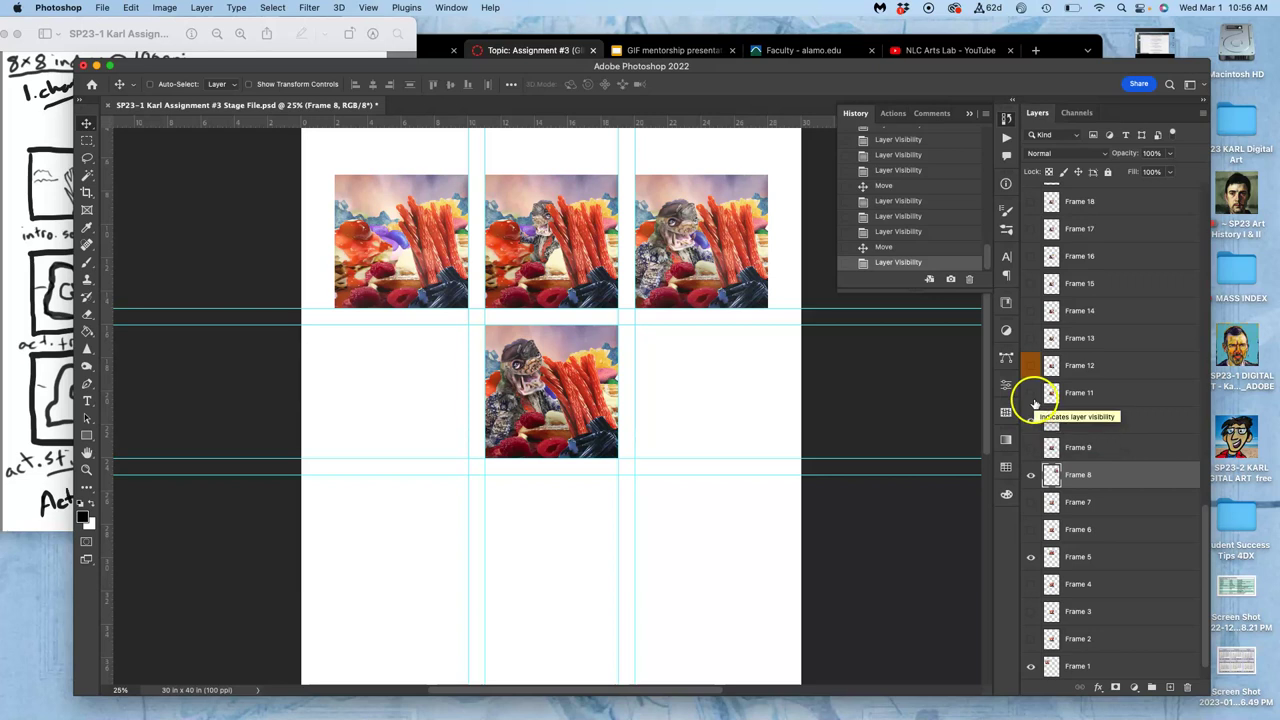
pyautogui.click(1031, 393)
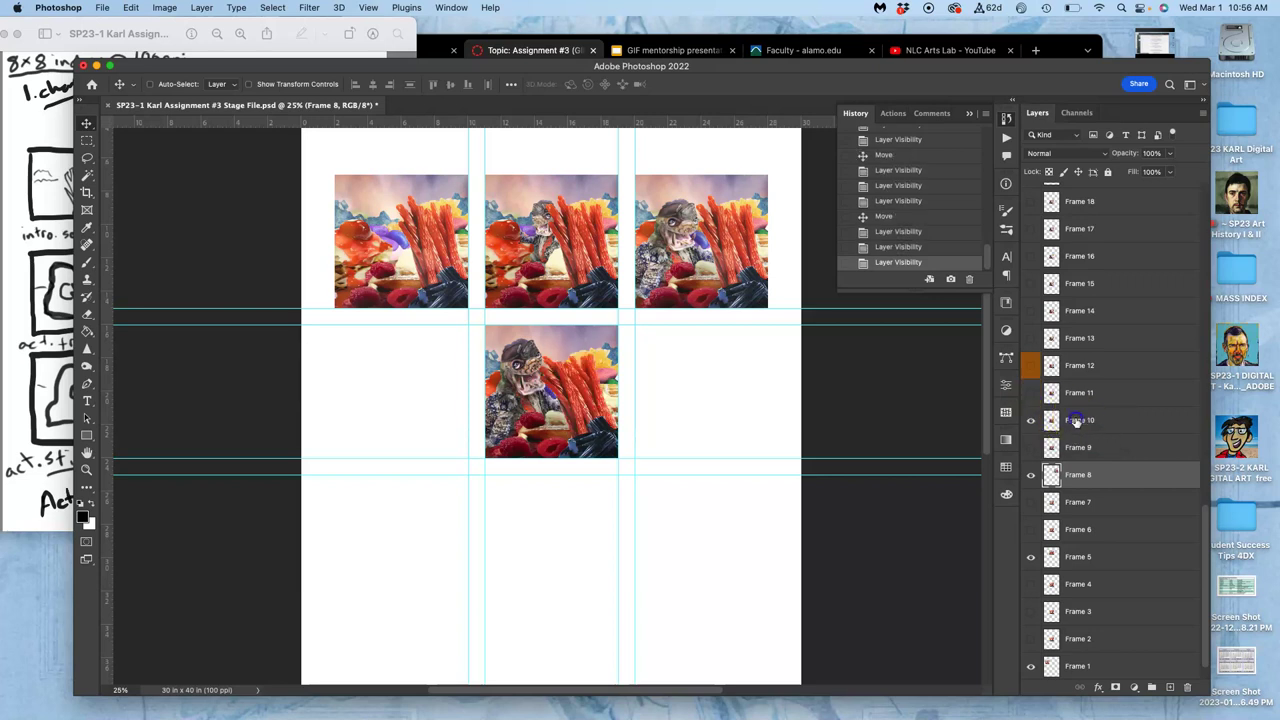
pyautogui.click(1075, 420)
pyautogui.moveTo(557, 412); pyautogui.dragTo(406, 410)
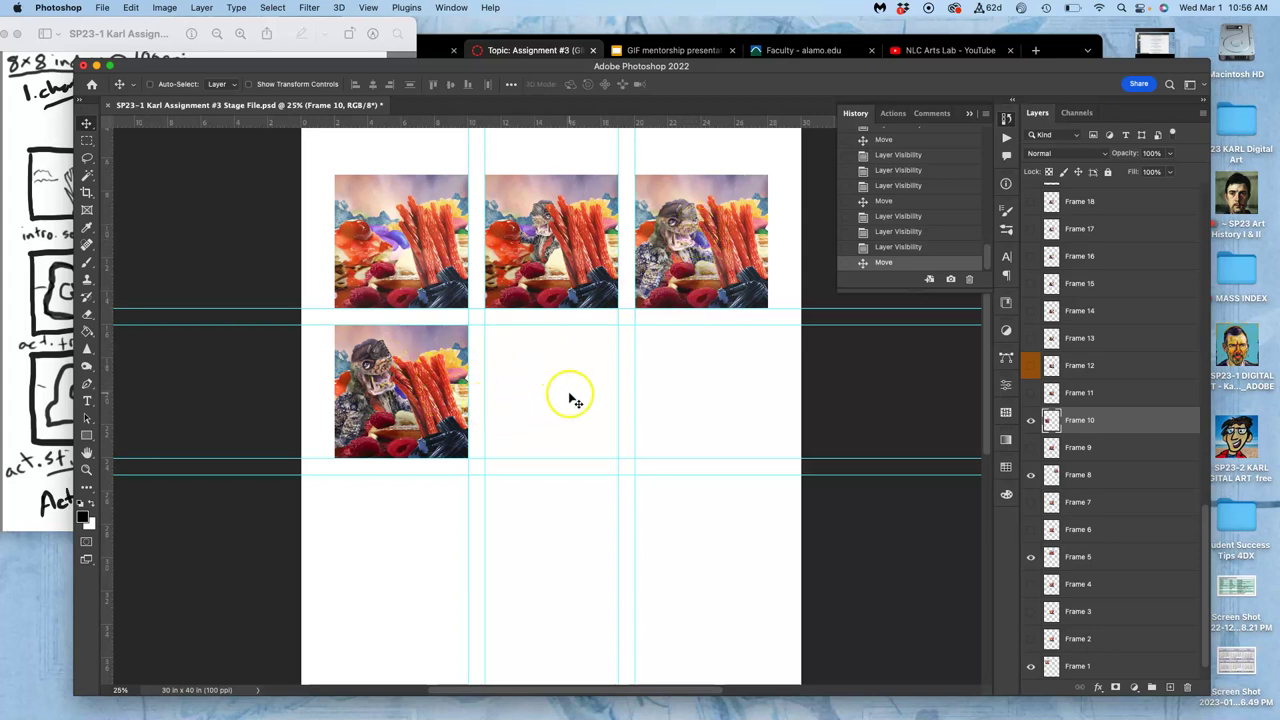
# Show Frame 12 in the center cell, then show Frame 14 and move it into the right cell of the middle row.
pyautogui.click(1031, 366)
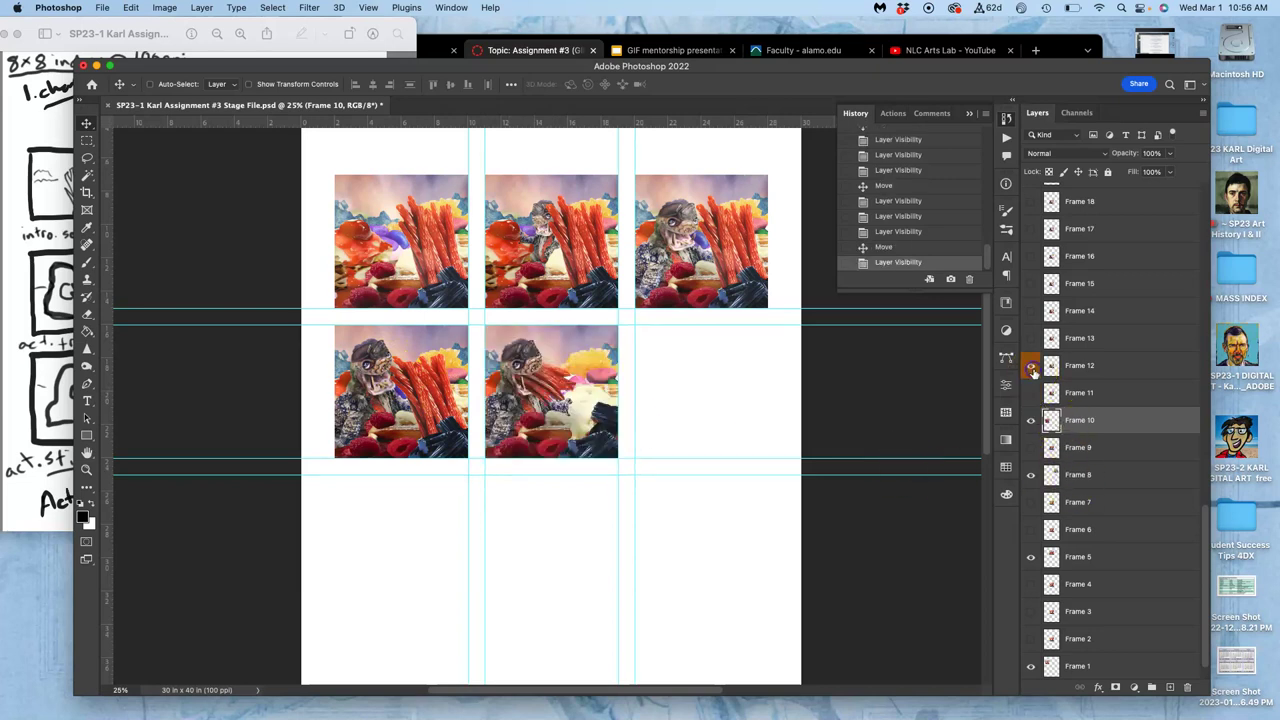
pyautogui.scroll(1, 1063, 366)
pyautogui.click(1031, 332)
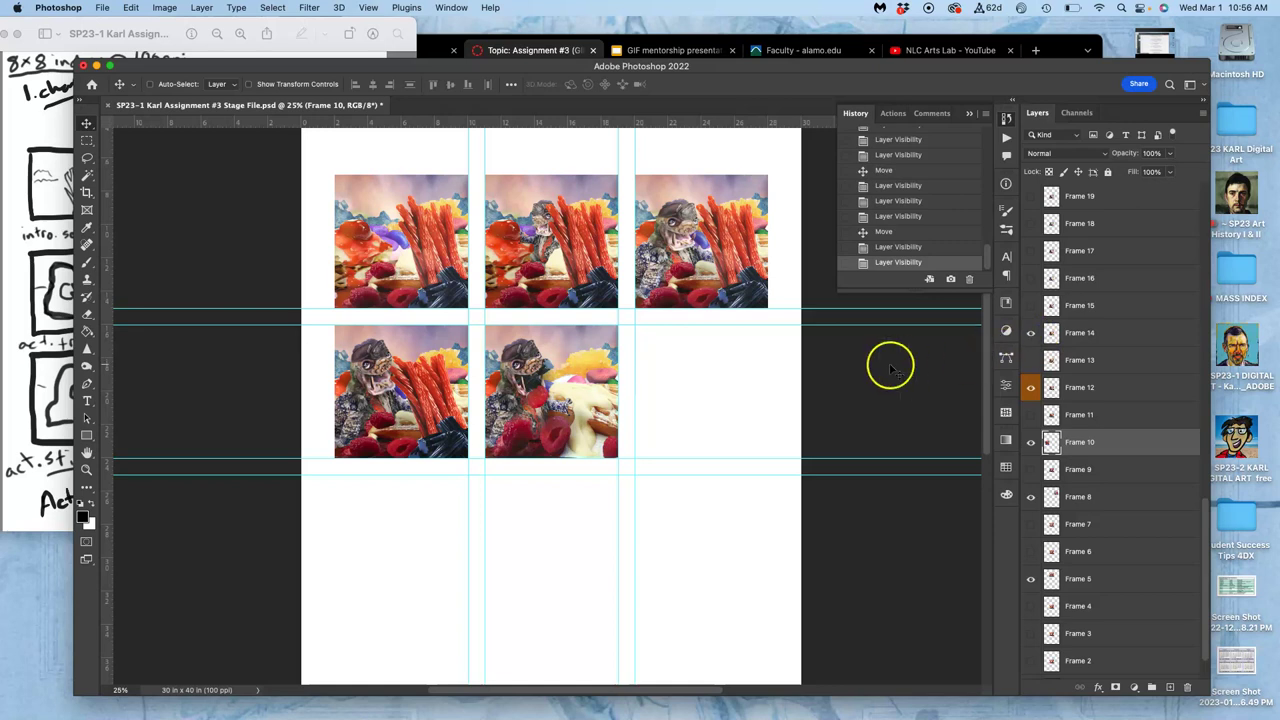
pyautogui.click(1086, 332)
pyautogui.moveTo(578, 387); pyautogui.dragTo(727, 383)
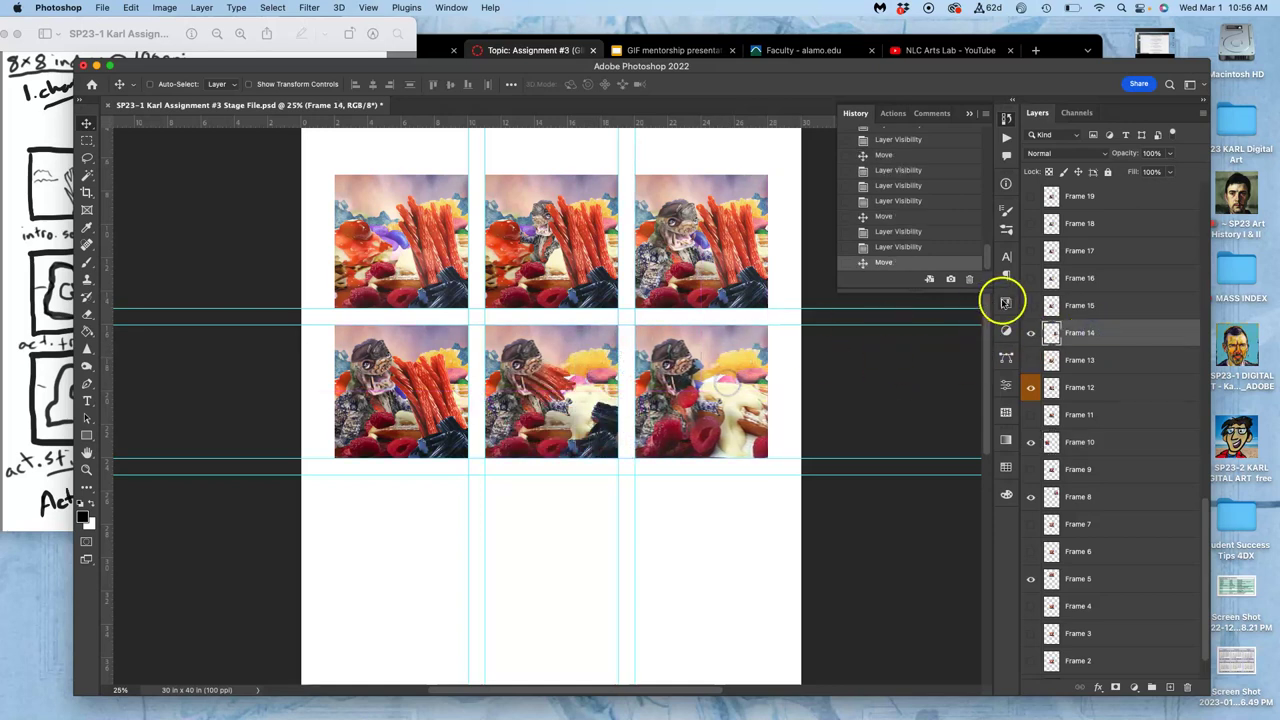
# Preview Frames 15 to 19 one at a time in the center cell as candidates for the bottom row.
pyautogui.click(1031, 305)
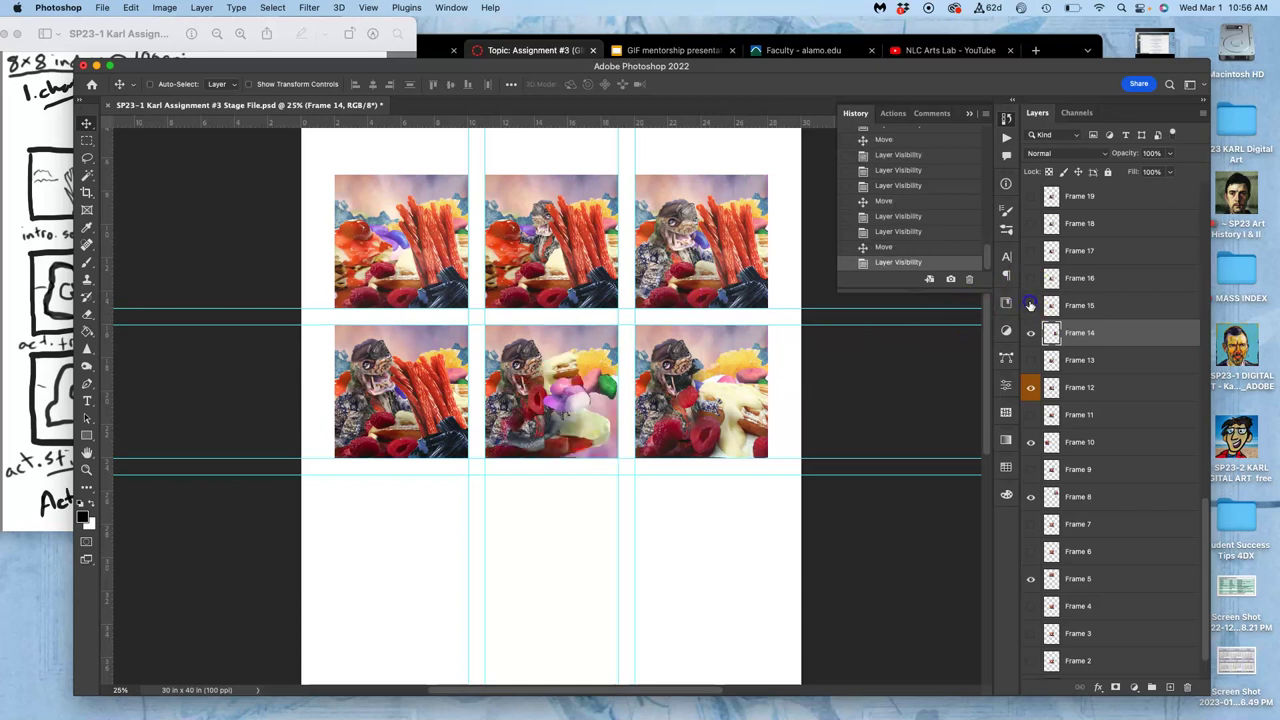
pyautogui.click(1031, 305)
pyautogui.click(1033, 280)
pyautogui.click(1033, 281)
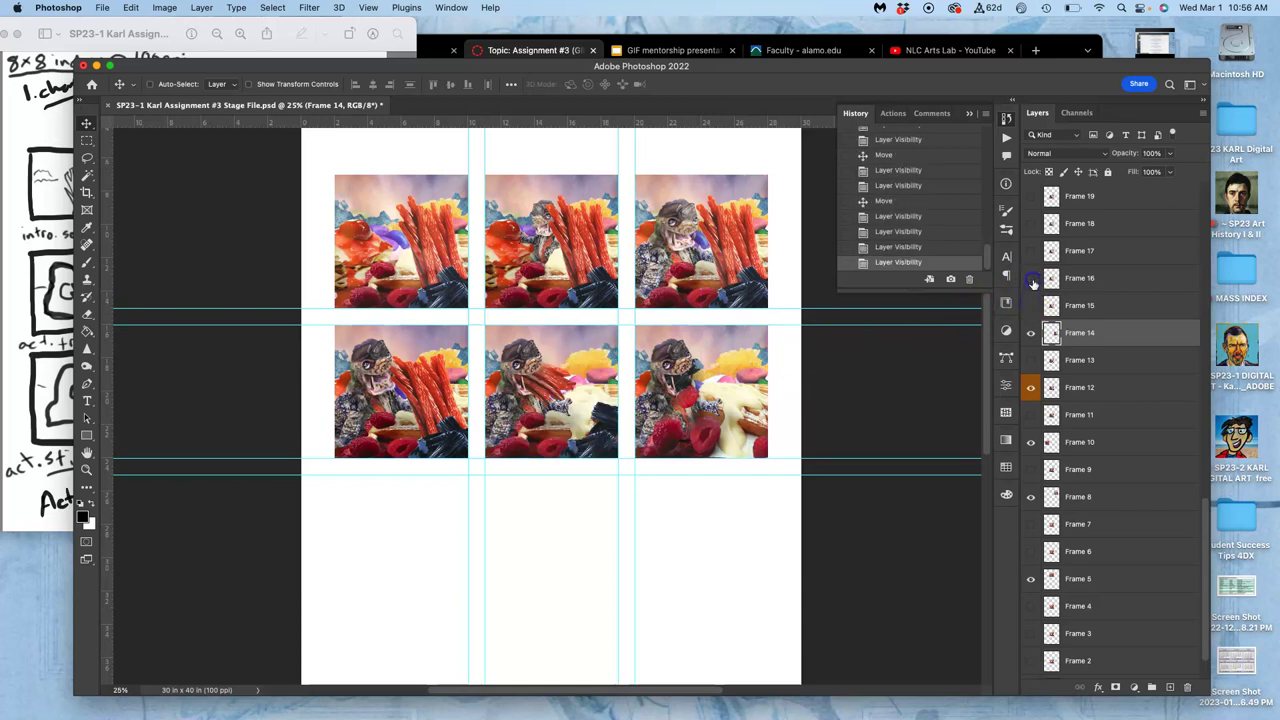
pyautogui.click(1032, 251)
pyautogui.click(1032, 251)
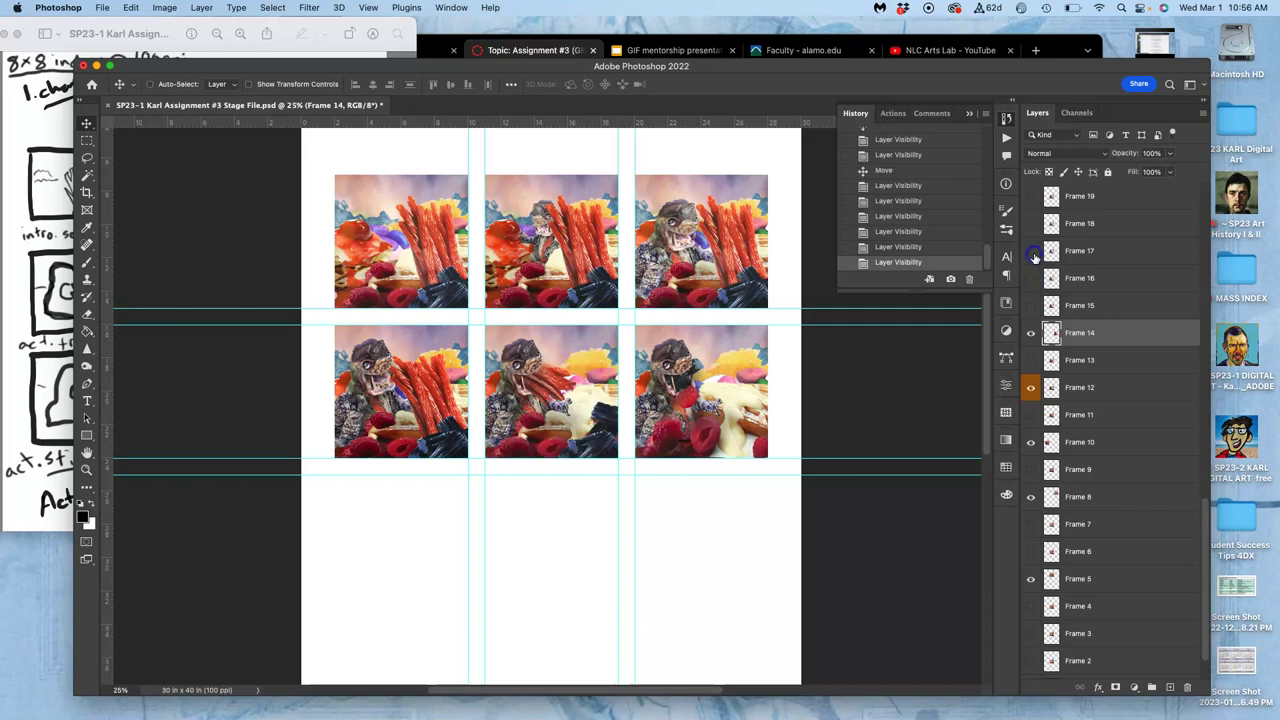
pyautogui.click(1032, 224)
pyautogui.click(1032, 224)
pyautogui.click(1032, 197)
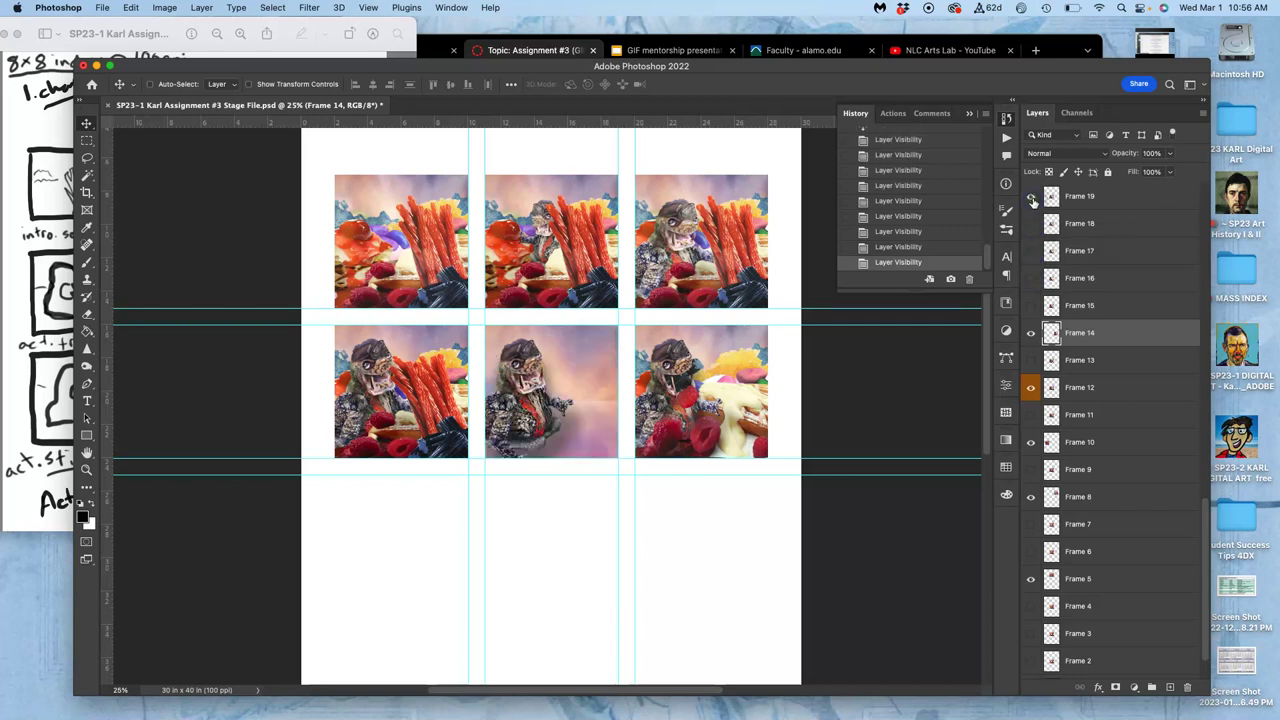
pyautogui.click(1032, 197)
# Show Frame 18 and move it into the left cell of the bottom row, snapped to the guides.
pyautogui.click(1032, 224)
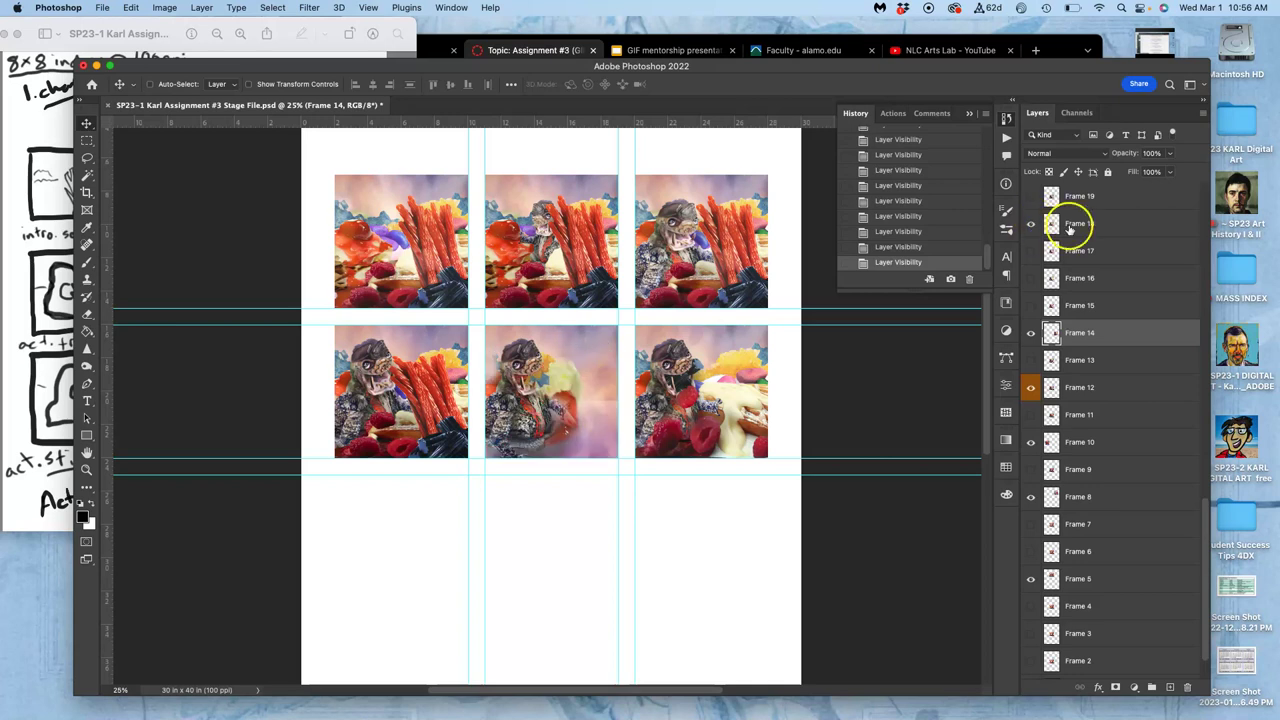
pyautogui.click(1076, 223)
pyautogui.moveTo(580, 423); pyautogui.dragTo(435, 566)
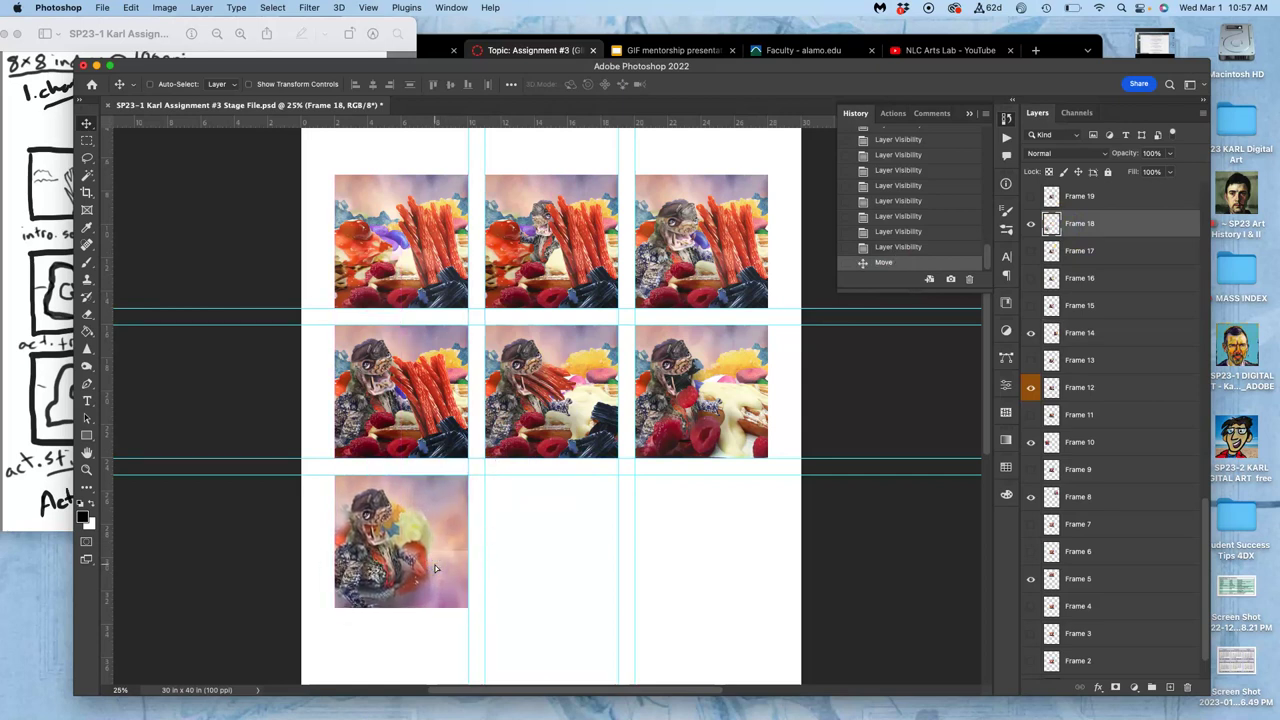
pyautogui.scroll(3, 1072, 285)
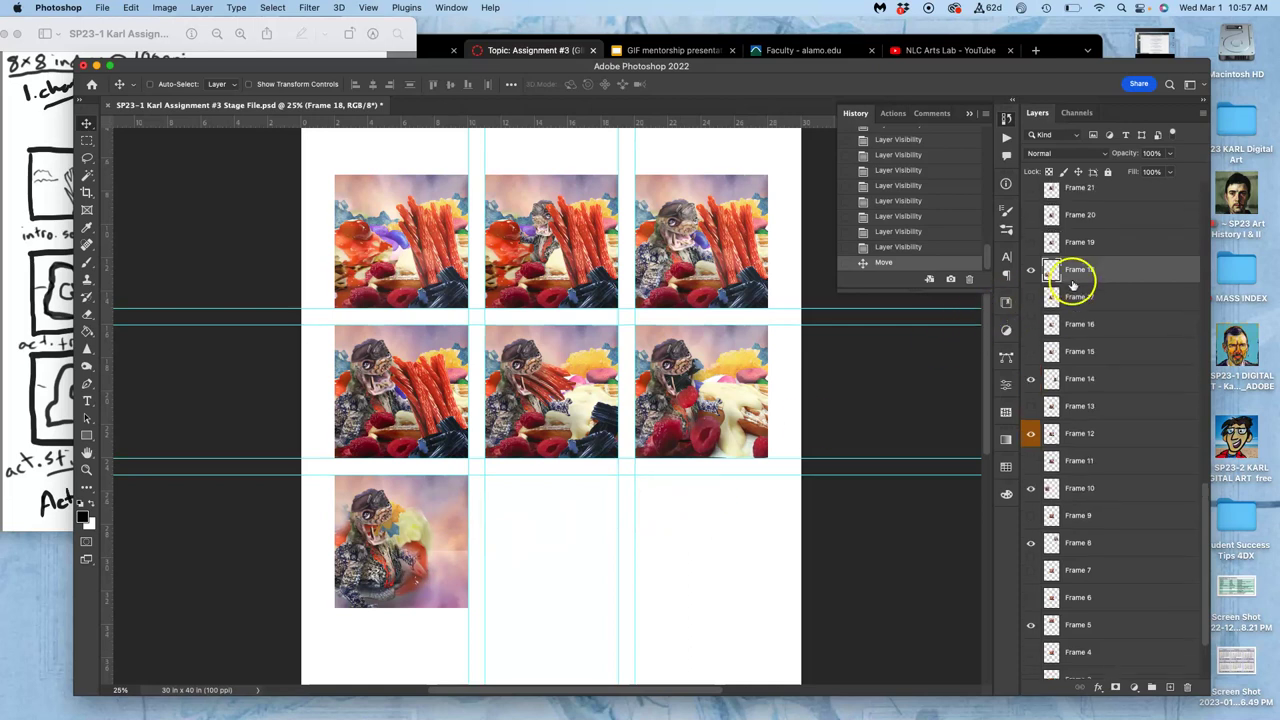
# Show Frame 20, compare it with Frame 21, and move Frame 20 into the center cell of the bottom row, snapped to the guides.
pyautogui.click(1032, 276)
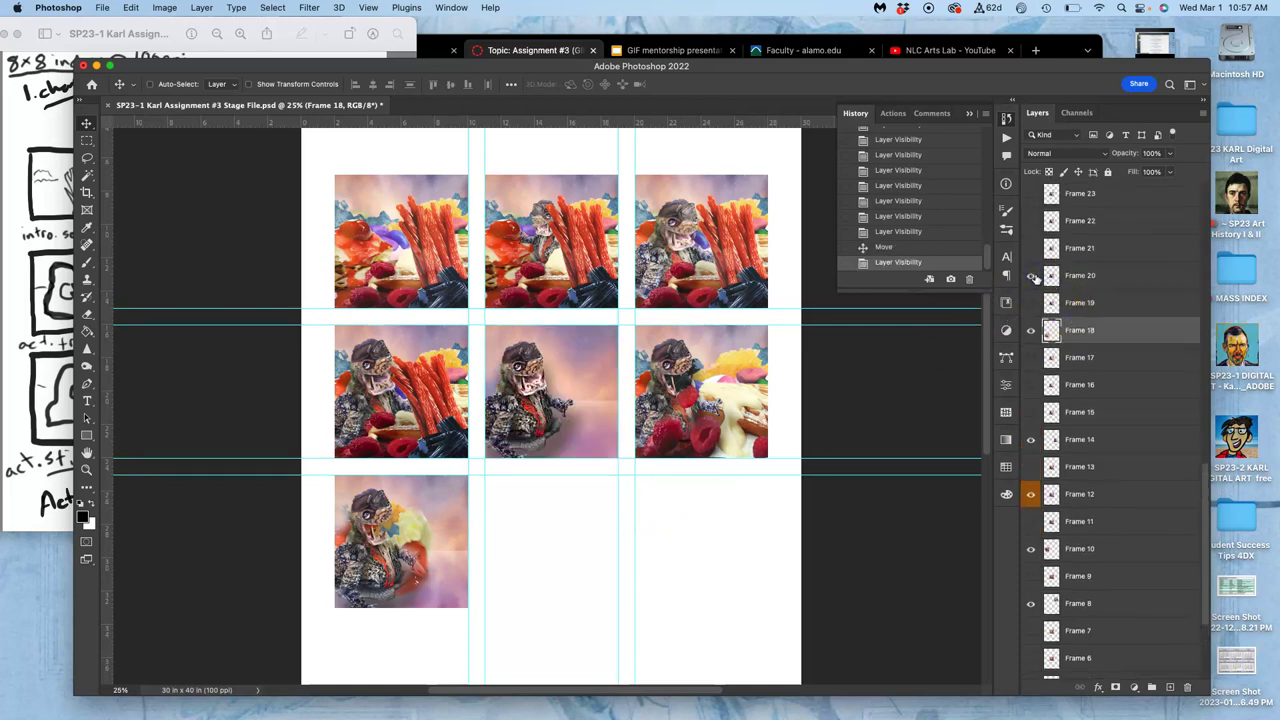
pyautogui.click(1031, 248)
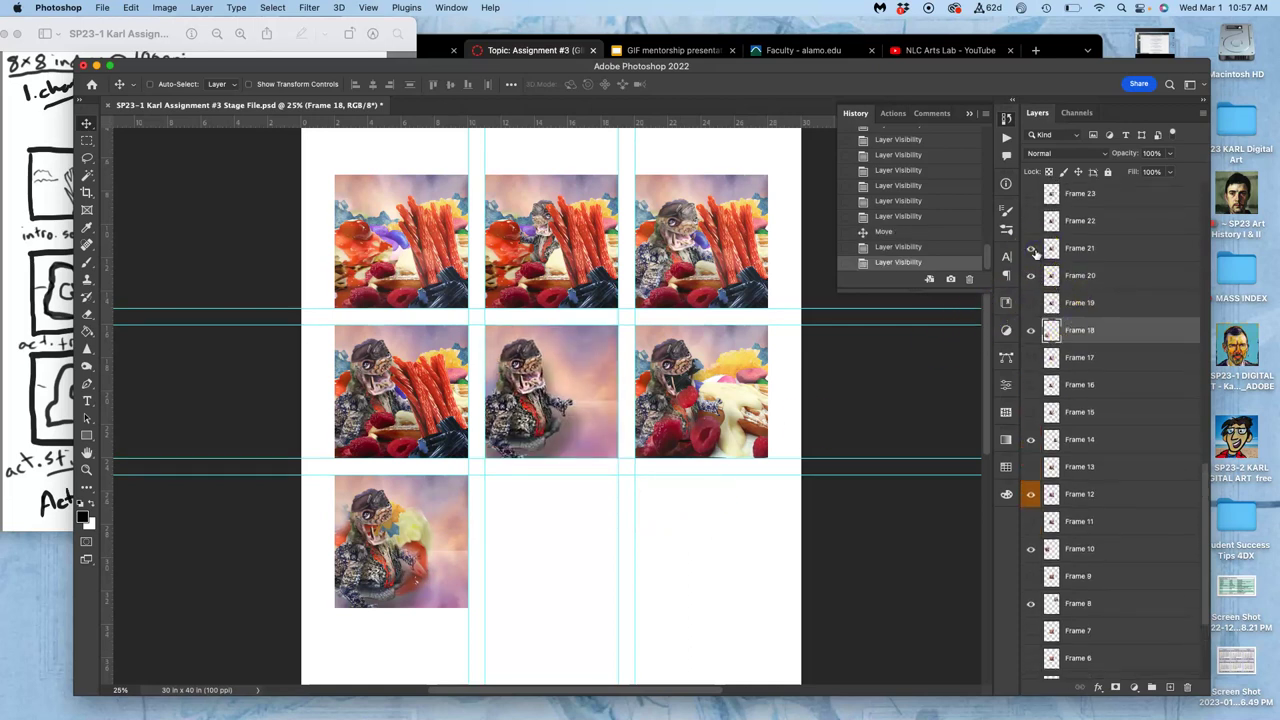
pyautogui.click(1031, 248)
pyautogui.click(1076, 277)
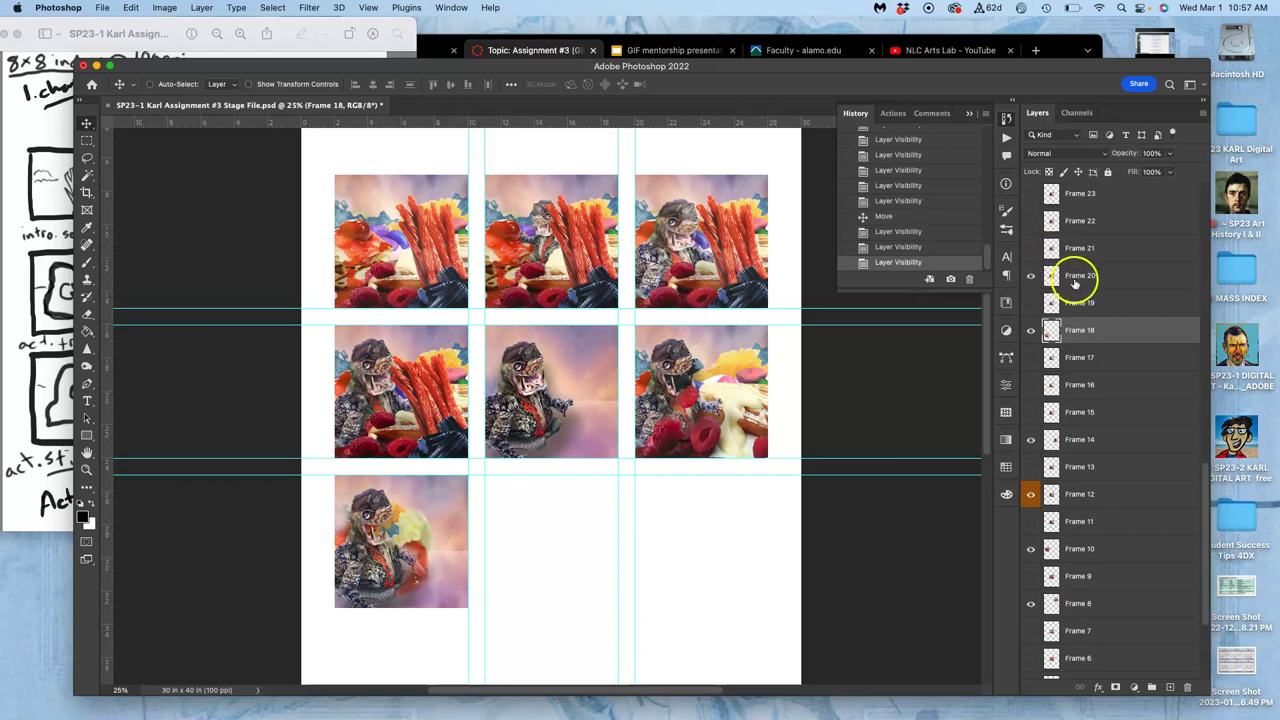
pyautogui.moveTo(579, 379); pyautogui.dragTo(578, 528)
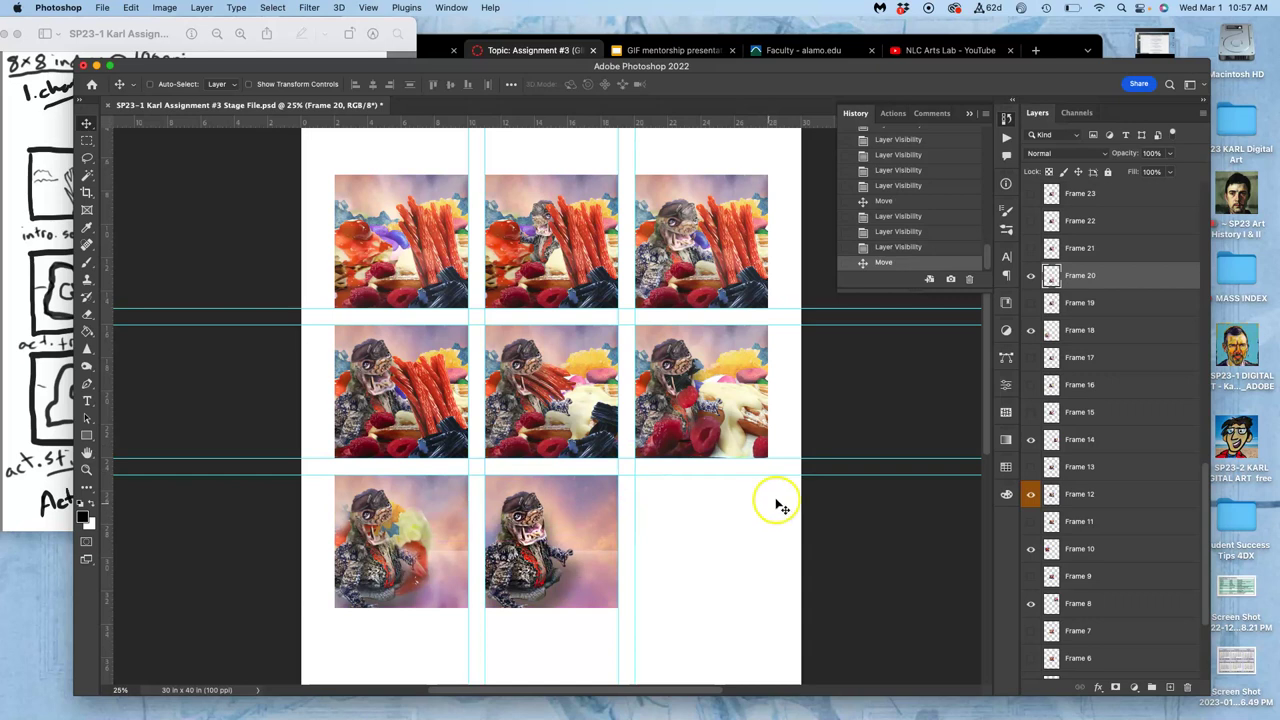
# Preview Frames 24, 25, 26 and some higher-numbered frames one at a time as candidates for the last cell of the bottom row.
pyautogui.scroll(3, 1106, 283)
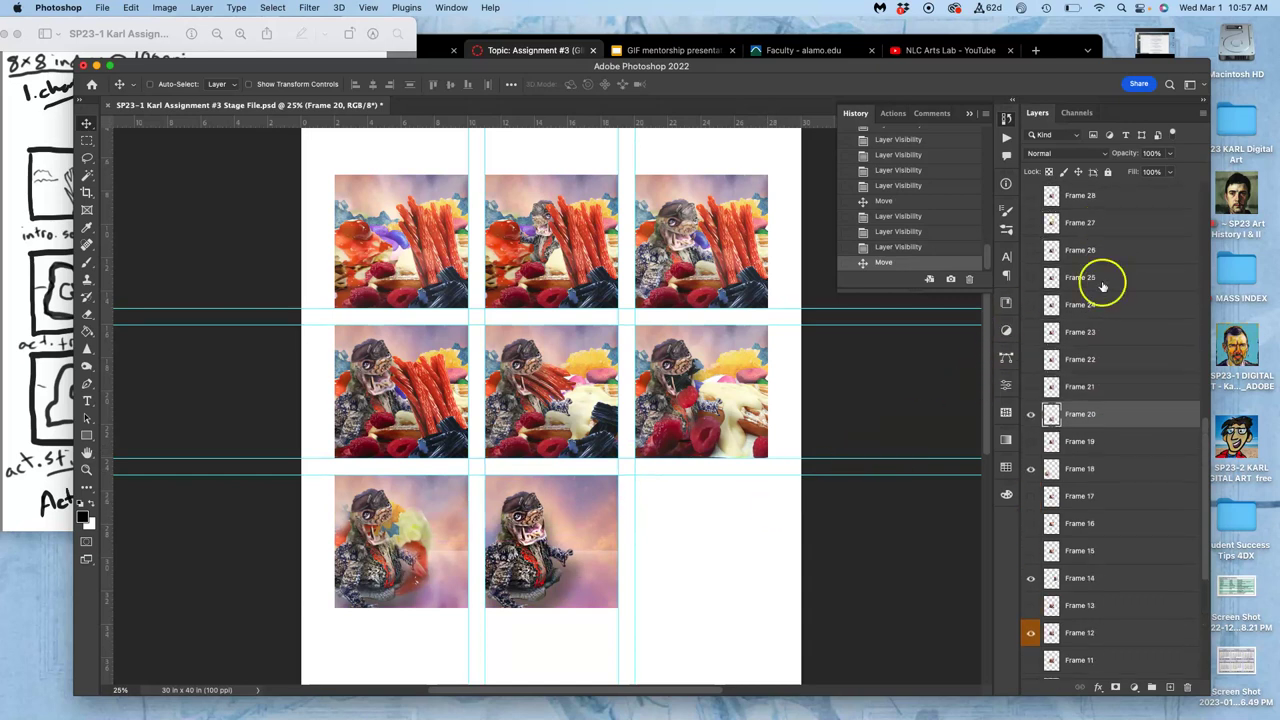
pyautogui.click(1031, 305)
pyautogui.click(1031, 305)
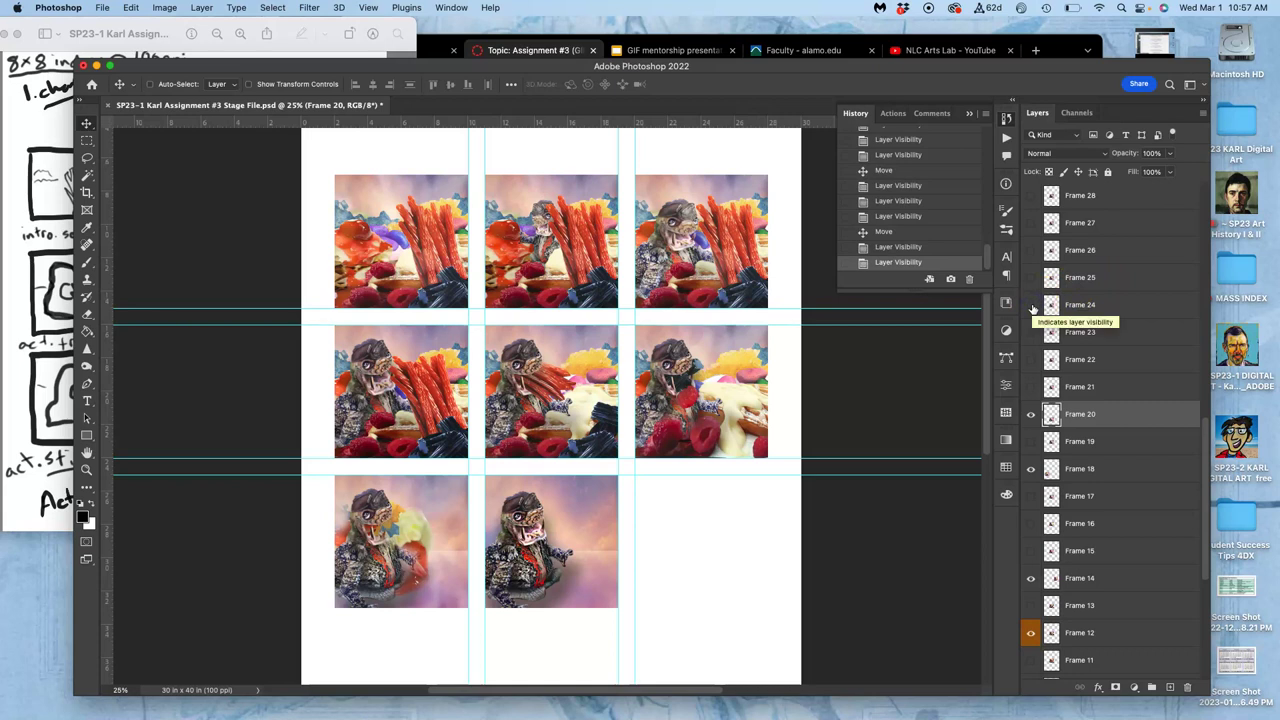
pyautogui.click(1031, 278)
pyautogui.click(1031, 278)
pyautogui.click(1031, 250)
pyautogui.click(1031, 250)
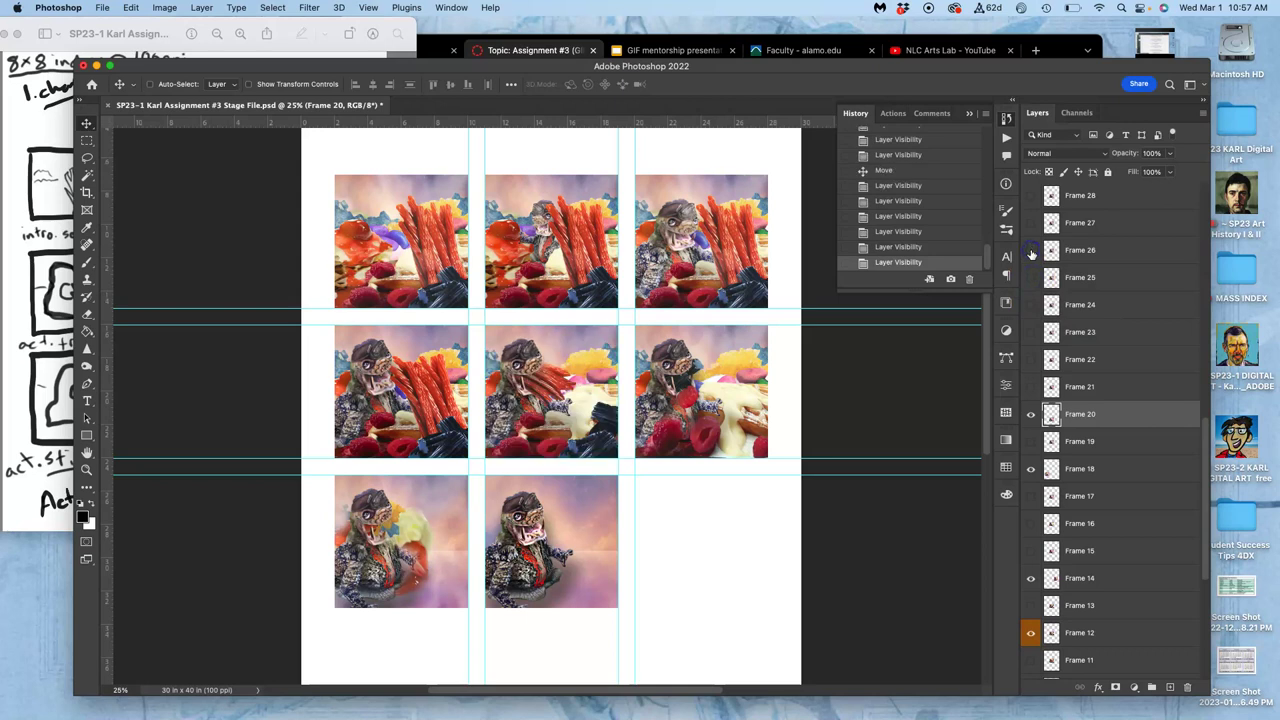
pyautogui.scroll(5, 1032, 256)
pyautogui.click(1031, 233)
pyautogui.click(1031, 233)
pyautogui.scroll(4, 1032, 241)
pyautogui.click(1031, 240)
pyautogui.click(1031, 240)
pyautogui.scroll(4, 1032, 242)
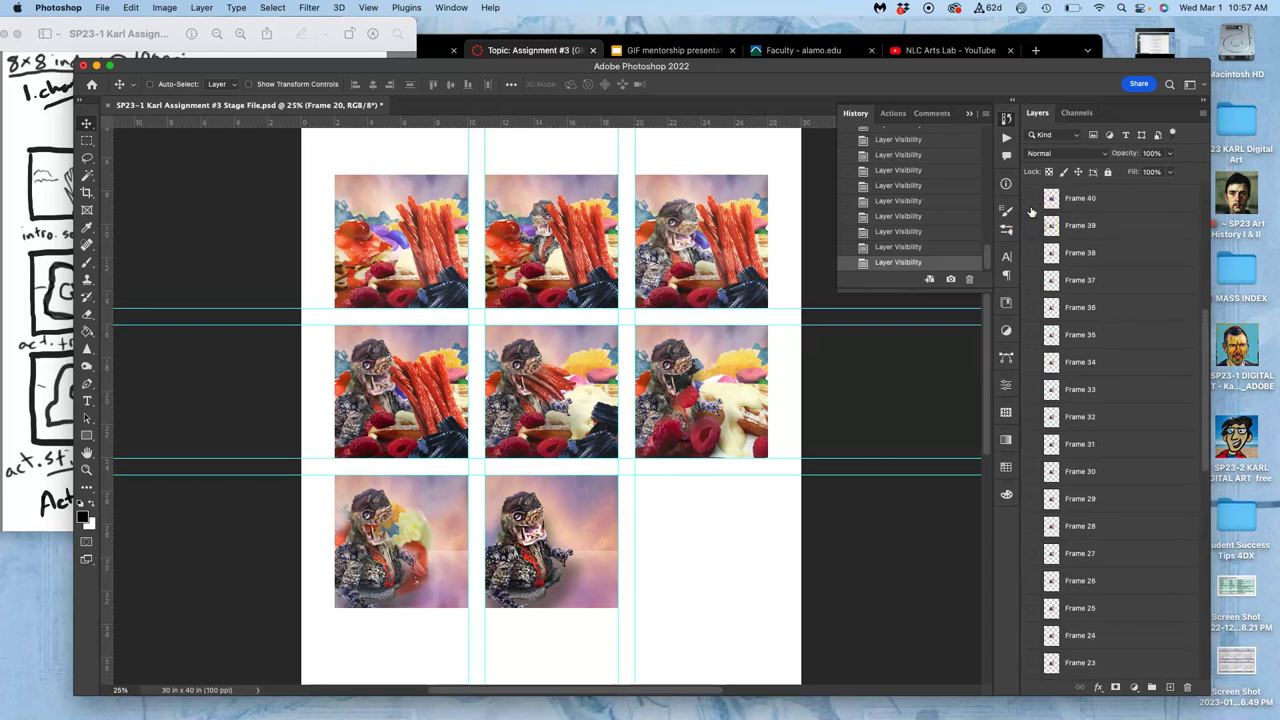
# Preview Frames 36 to 40 in the center cell and compare them as candidates for the final cell.
pyautogui.click(1031, 200)
pyautogui.click(1032, 253)
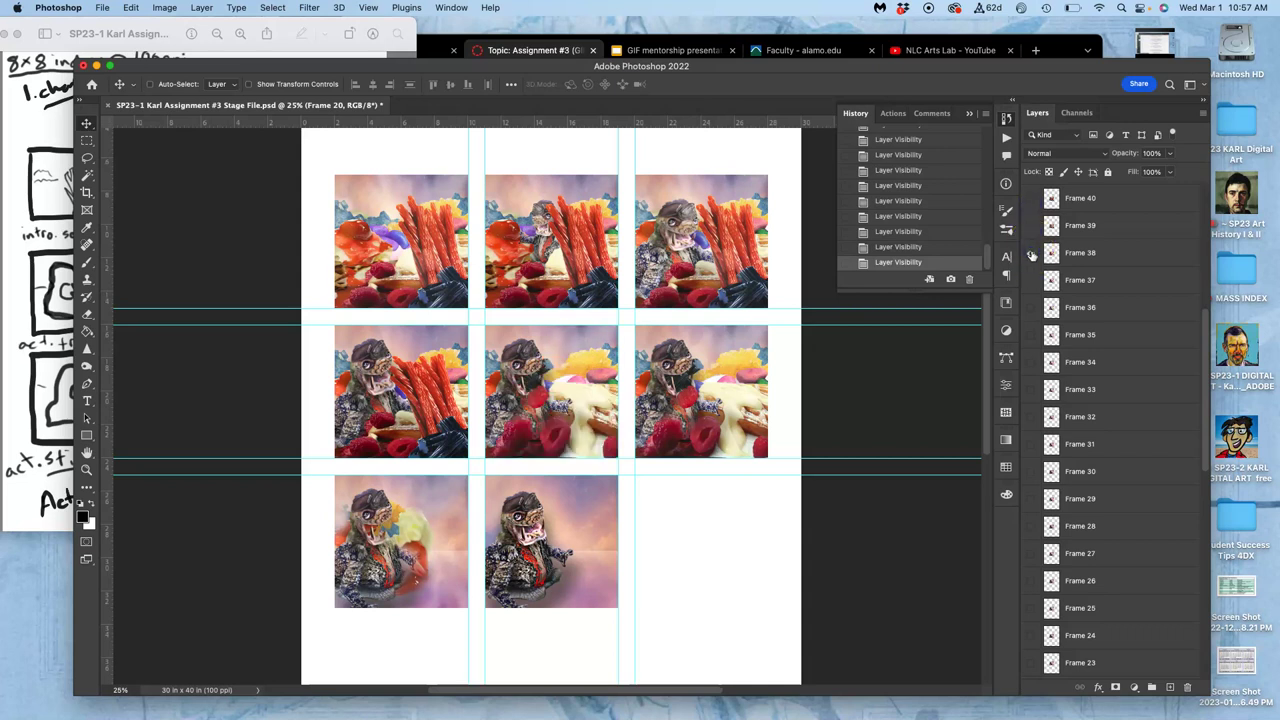
pyautogui.click(1033, 279)
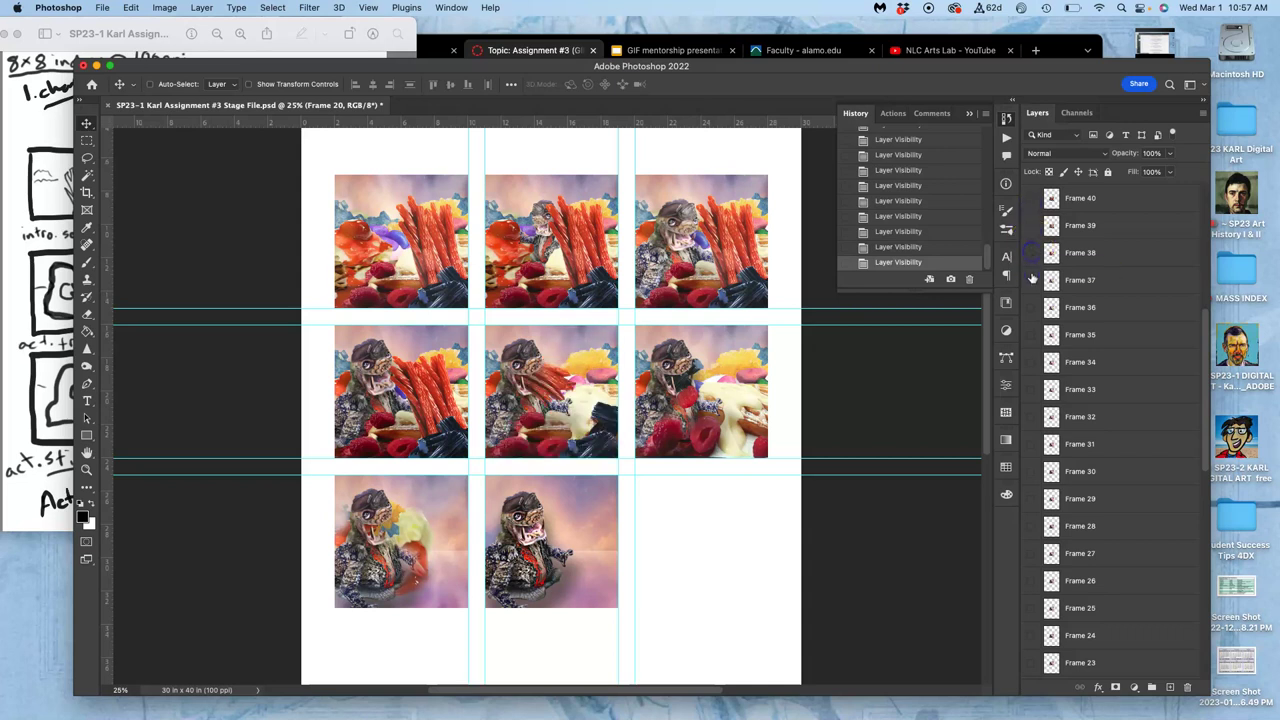
pyautogui.click(1032, 280)
pyautogui.click(1032, 284)
pyautogui.click(1033, 305)
pyautogui.click(1034, 307)
pyautogui.click(1033, 231)
pyautogui.click(1032, 201)
pyautogui.click(1031, 225)
pyautogui.click(1032, 203)
pyautogui.click(1031, 226)
# Move Frame 11 into the right cell of the bottom row and show Frame 12 in the center cell again.
pyautogui.scroll(-10, 1049, 371)
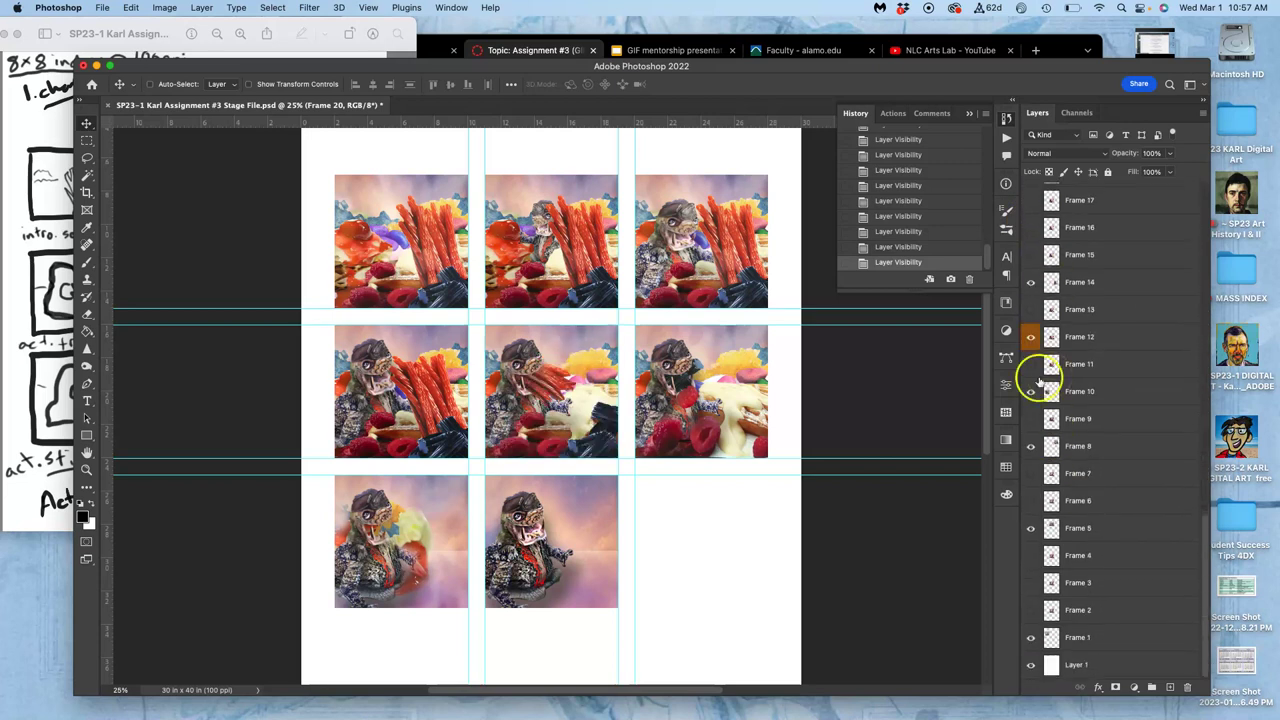
pyautogui.click(1029, 340)
pyautogui.click(1029, 340)
pyautogui.click(1071, 366)
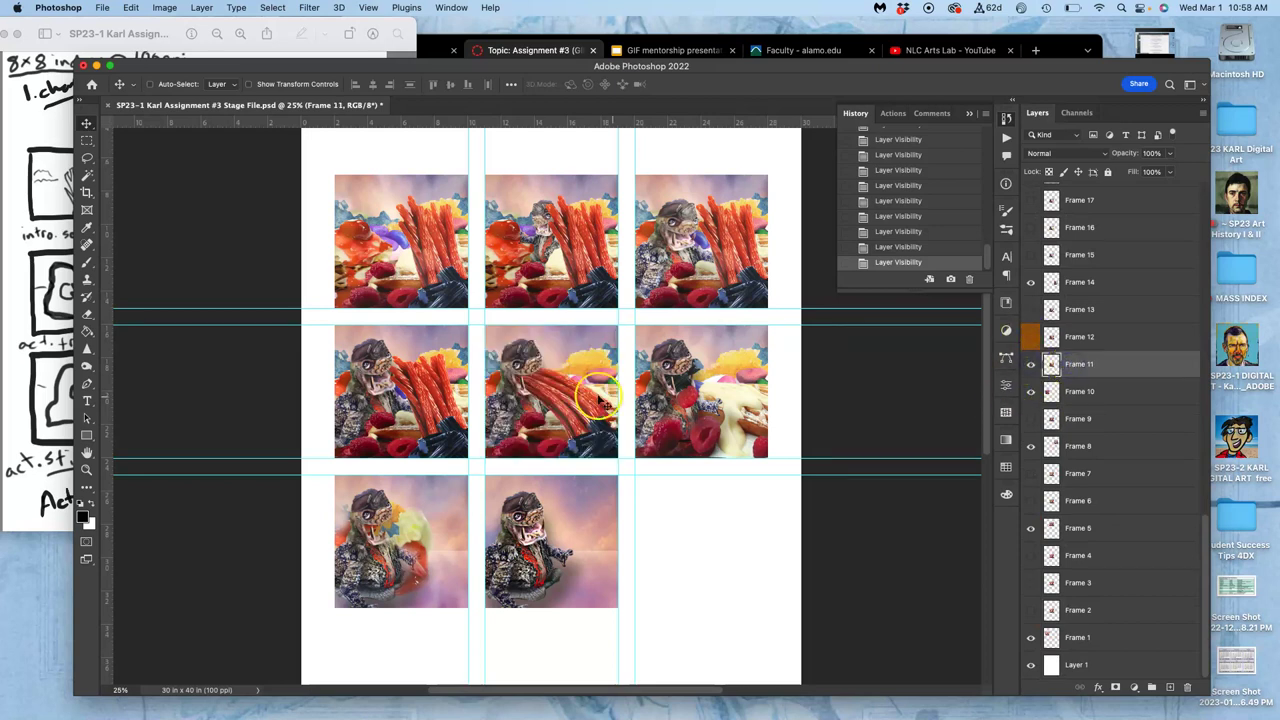
pyautogui.moveTo(576, 405); pyautogui.dragTo(714, 548)
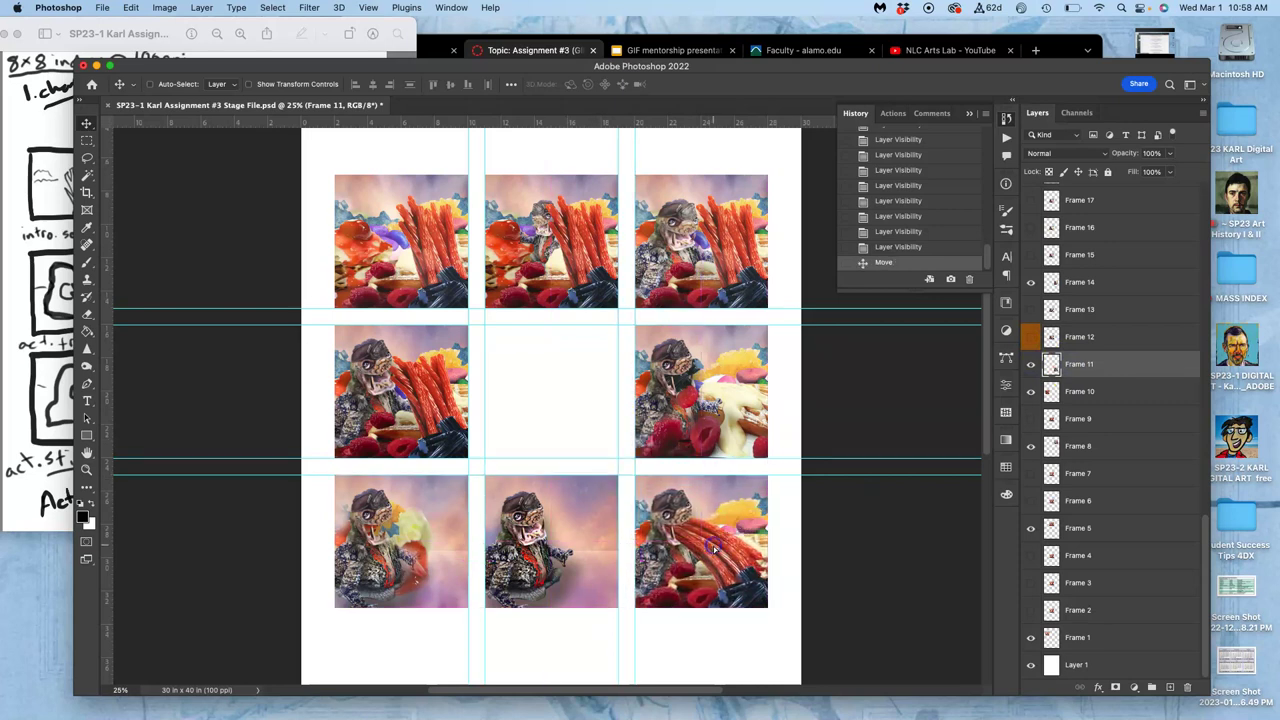
pyautogui.click(1031, 337)
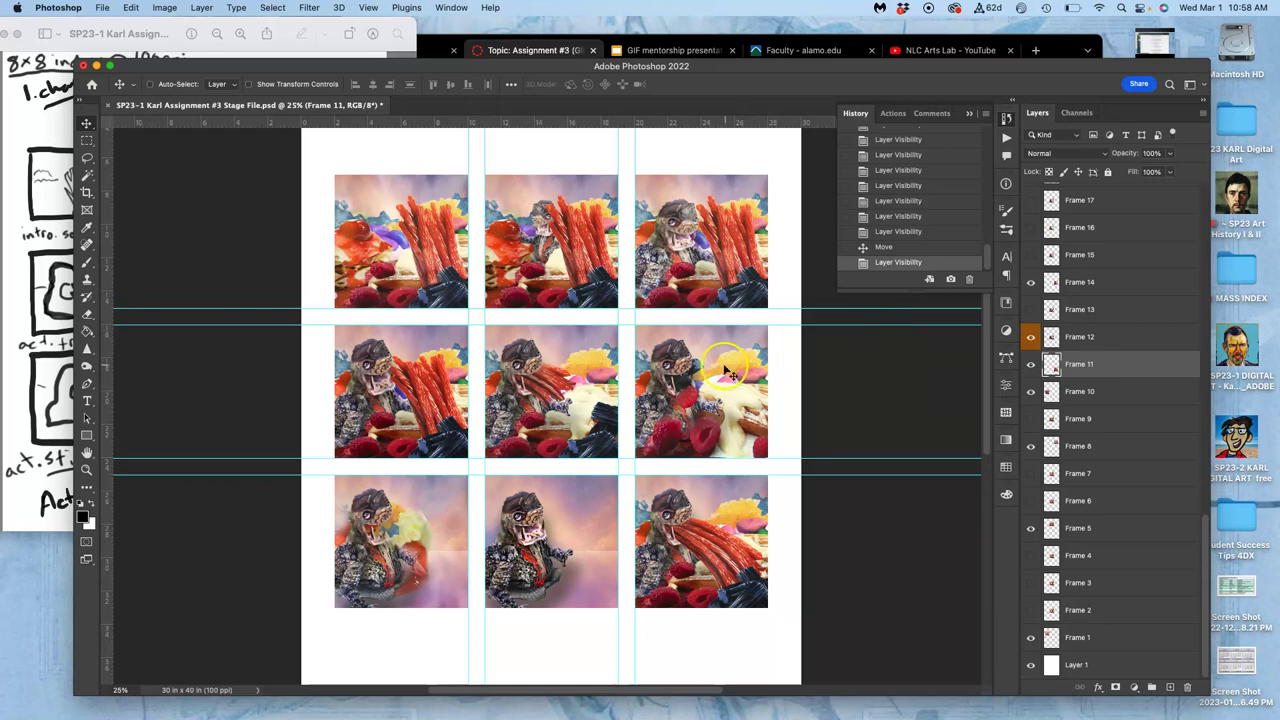
pyautogui.click(730, 398)
pyautogui.moveTo(730, 398); pyautogui.dragTo(725, 456)
pyautogui.scroll(2, 725, 456)
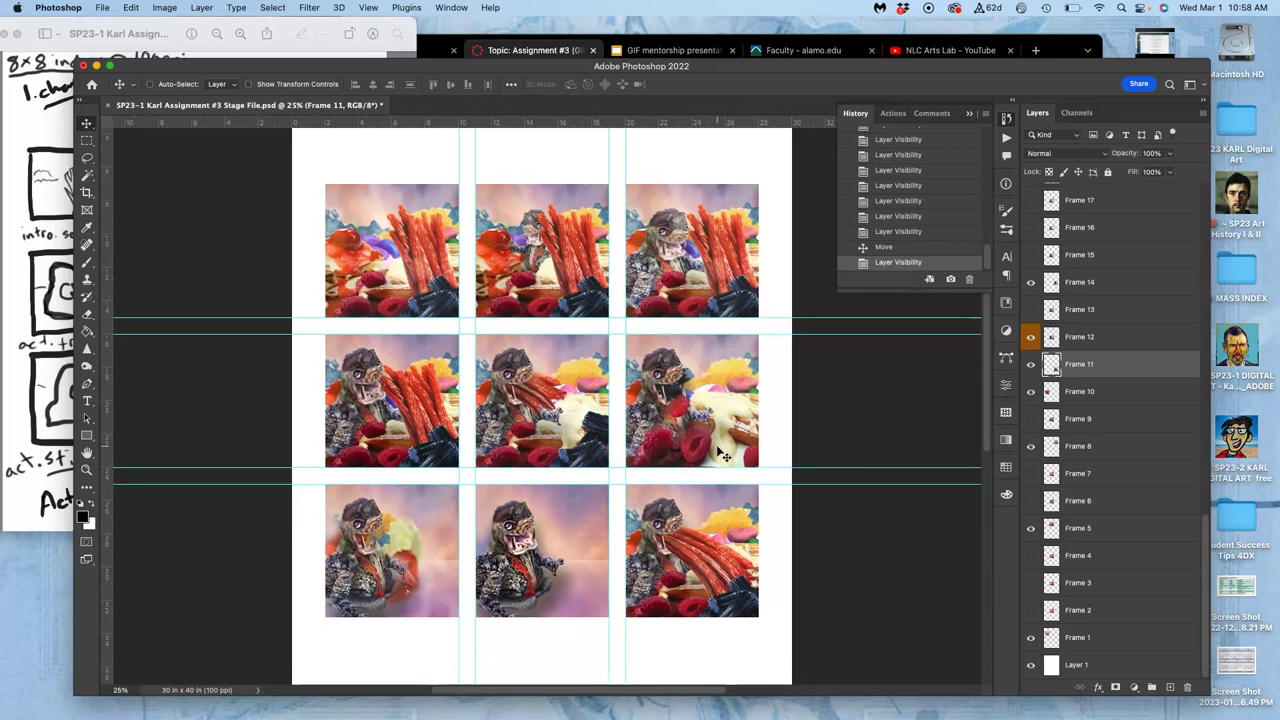
pyautogui.hscroll(2, 725, 456)
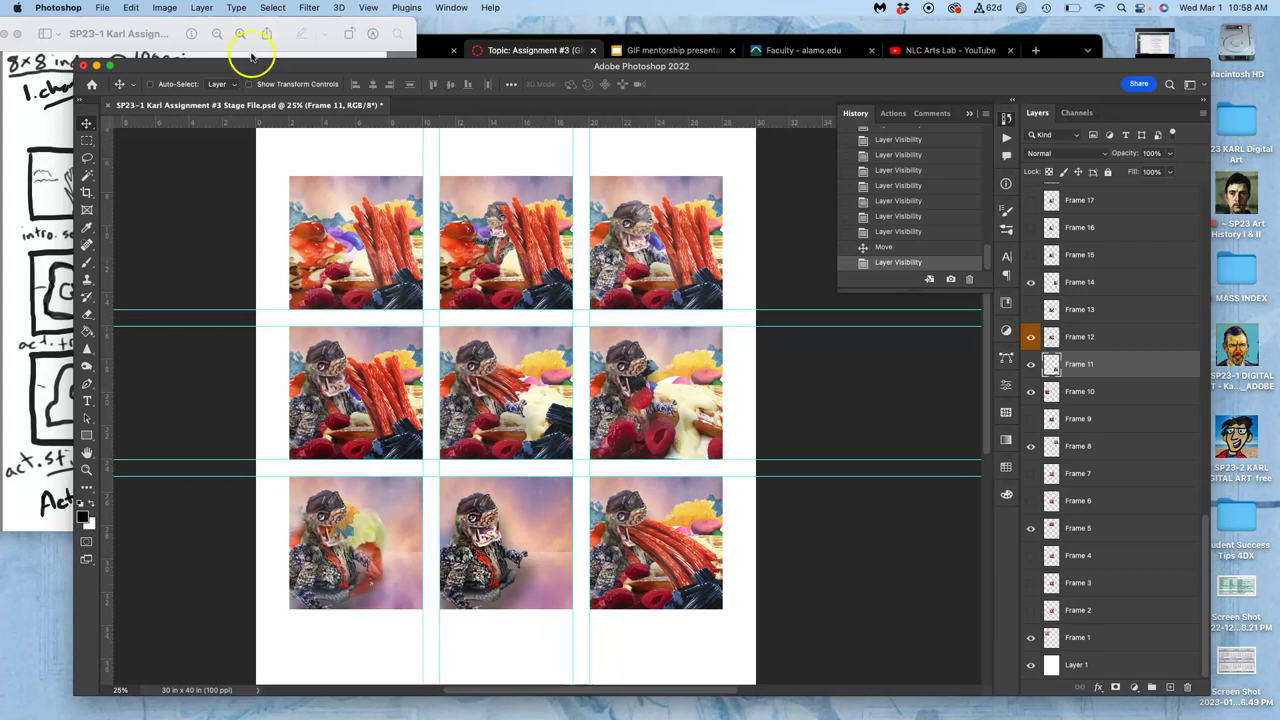
# Save the document as a separate Photoshop file in the Animation Assets folder, with its name ending in "Refined Storyboard File.psd".
pyautogui.click(106, 8)
pyautogui.moveTo(131, 8)
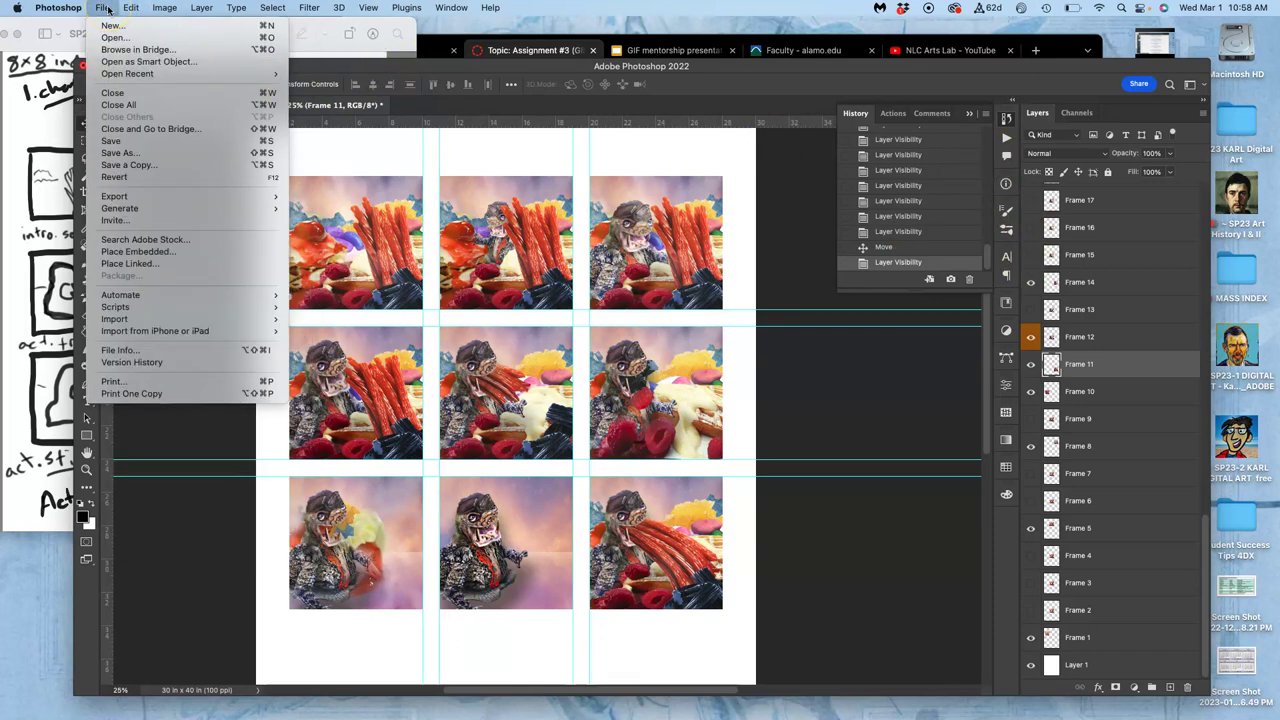
pyautogui.click(184, 150)
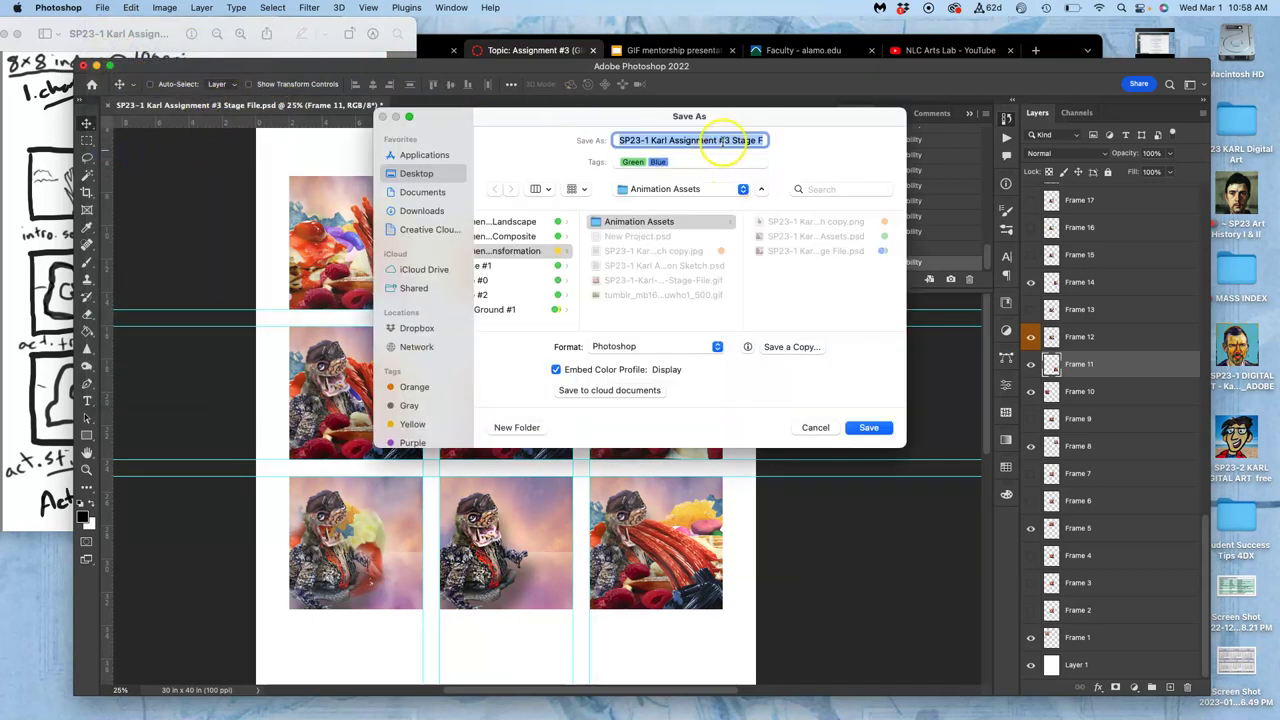
pyautogui.click(725, 141)
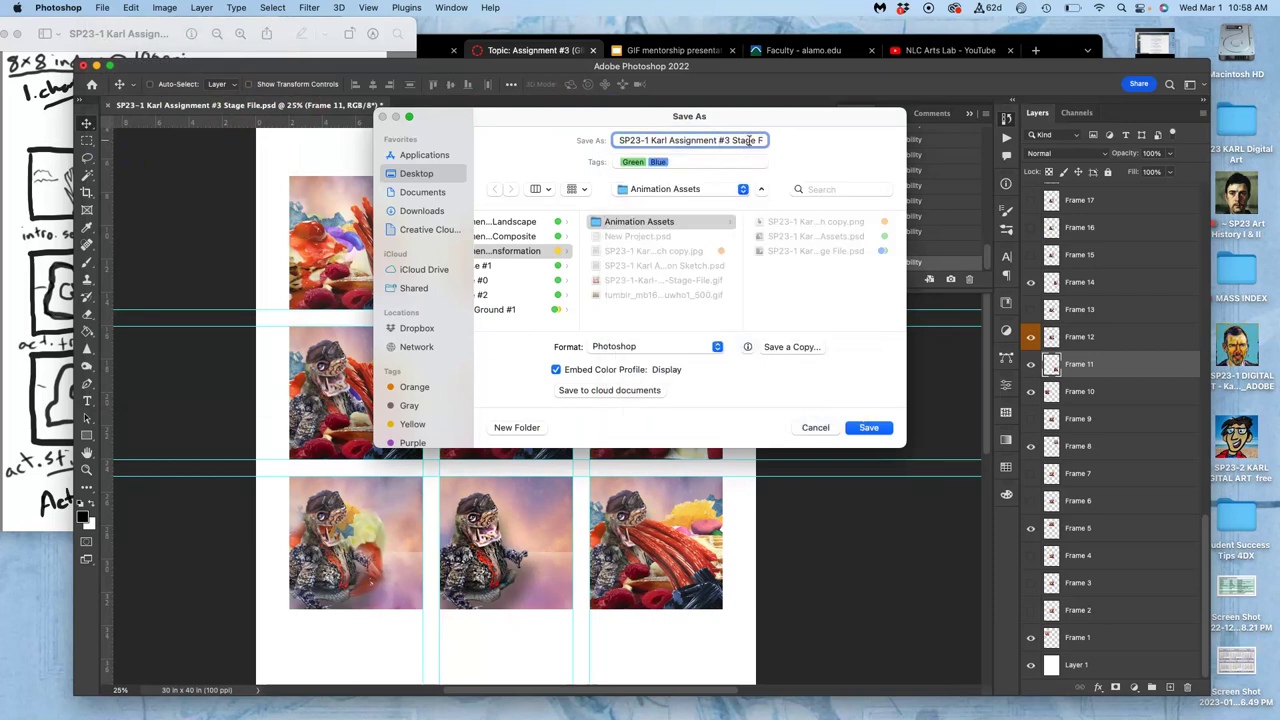
pyautogui.click(733, 140)
pyautogui.write('Refined Storyboard File.ps')
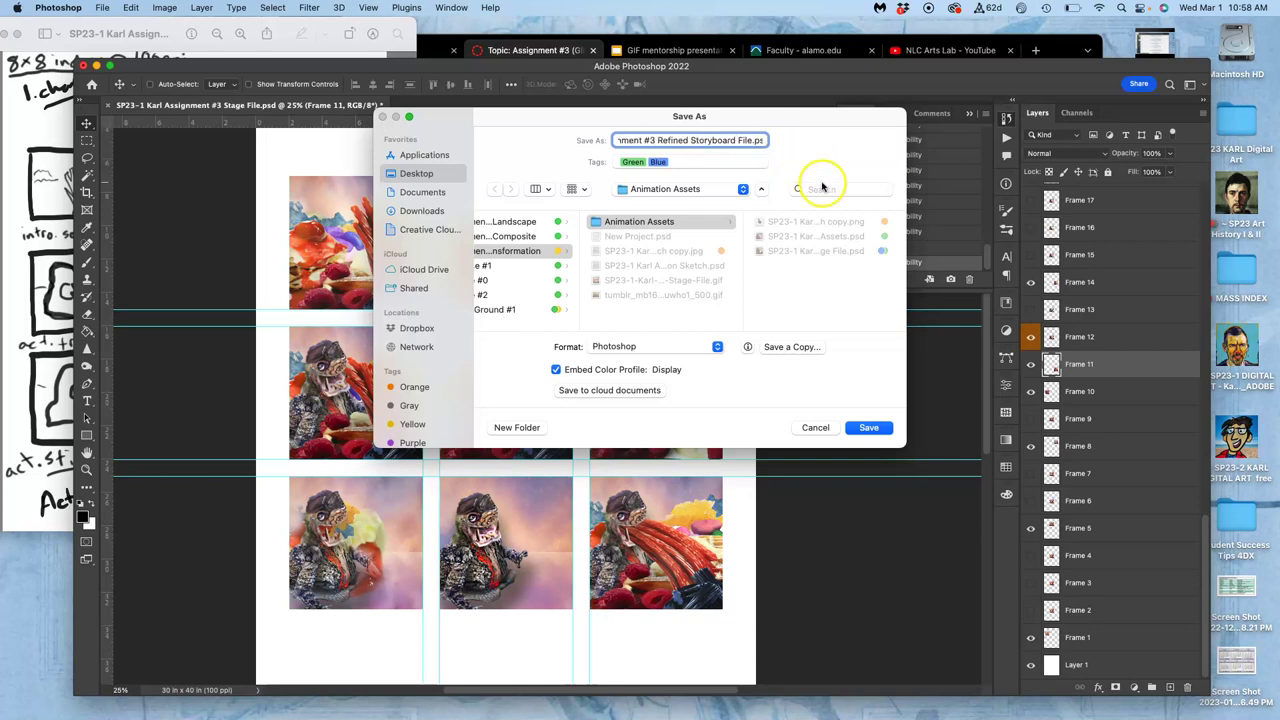
pyautogui.click(868, 427)
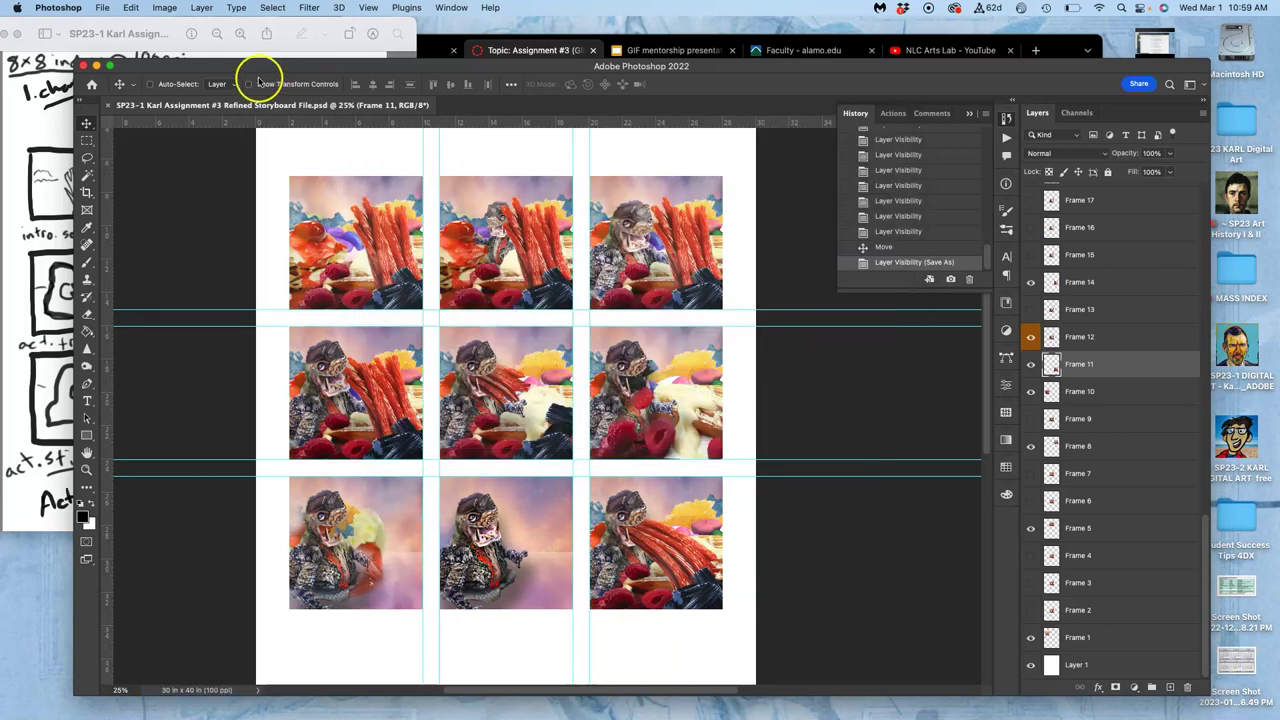
# Save a JPEG copy of the storyboard in the Animation Assets folder at Maximum quality 12 with the Progressive format option.
pyautogui.click(106, 8)
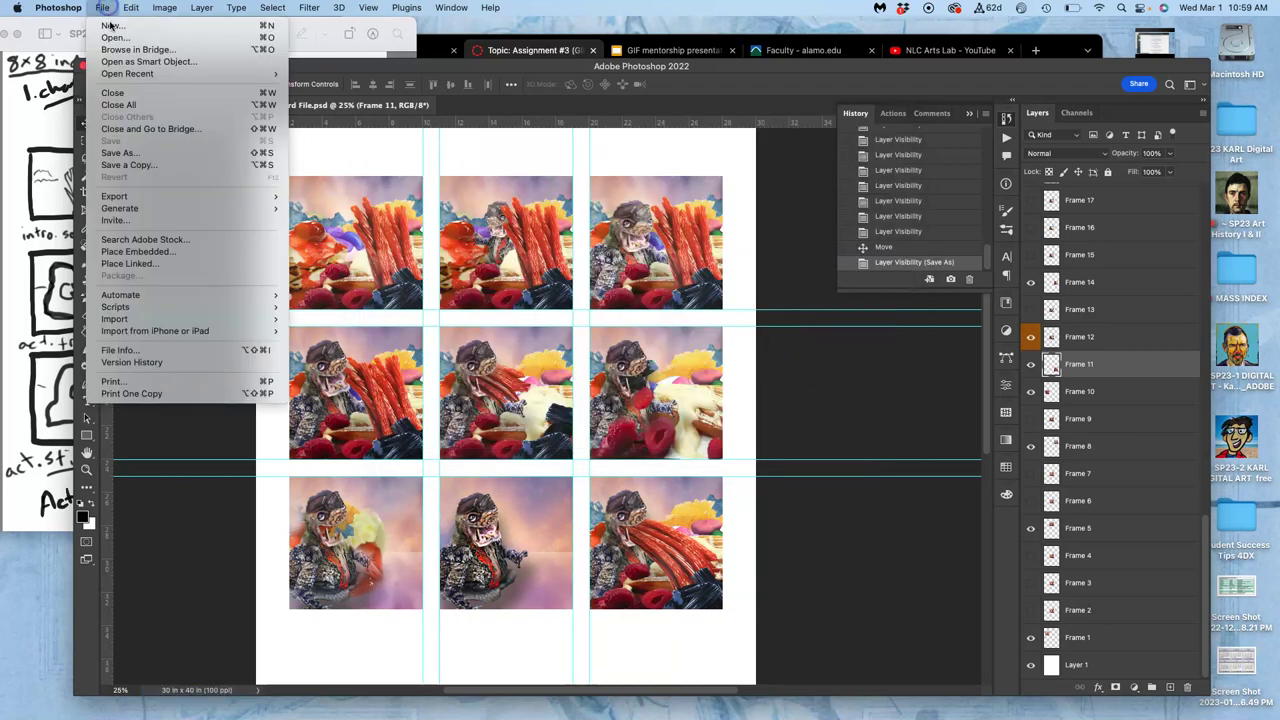
pyautogui.click(143, 157)
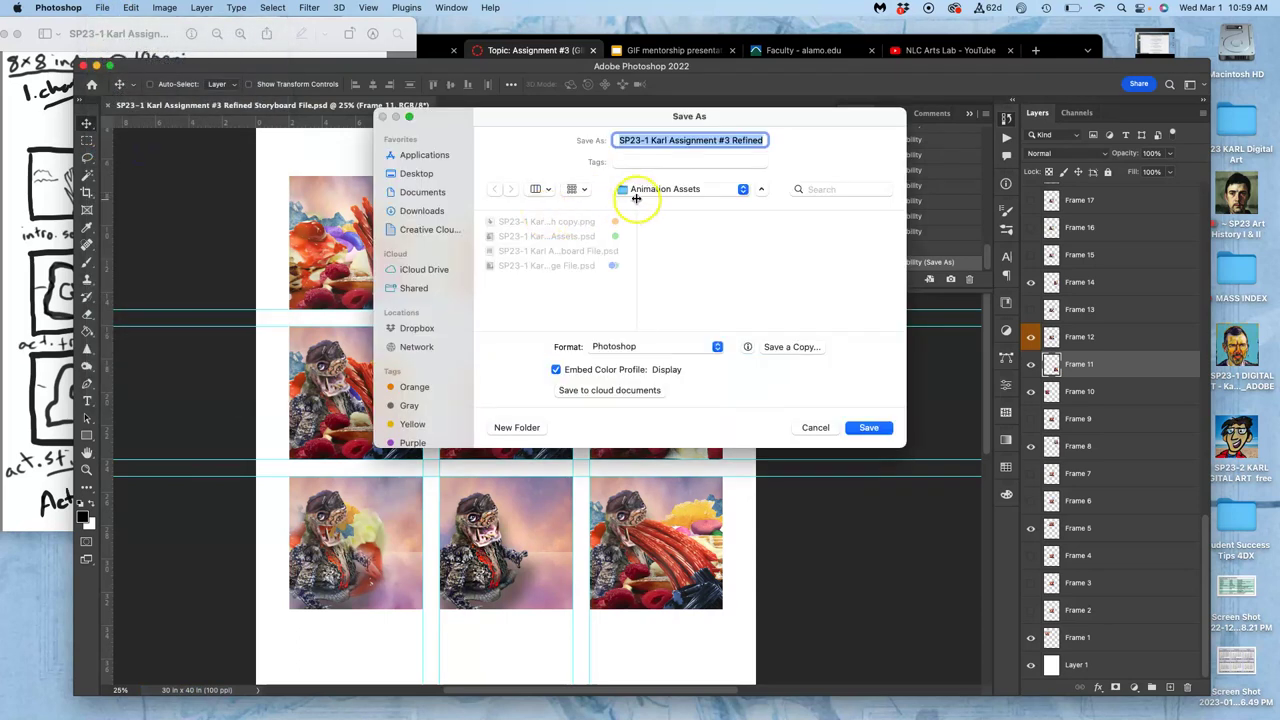
pyautogui.click(716, 347)
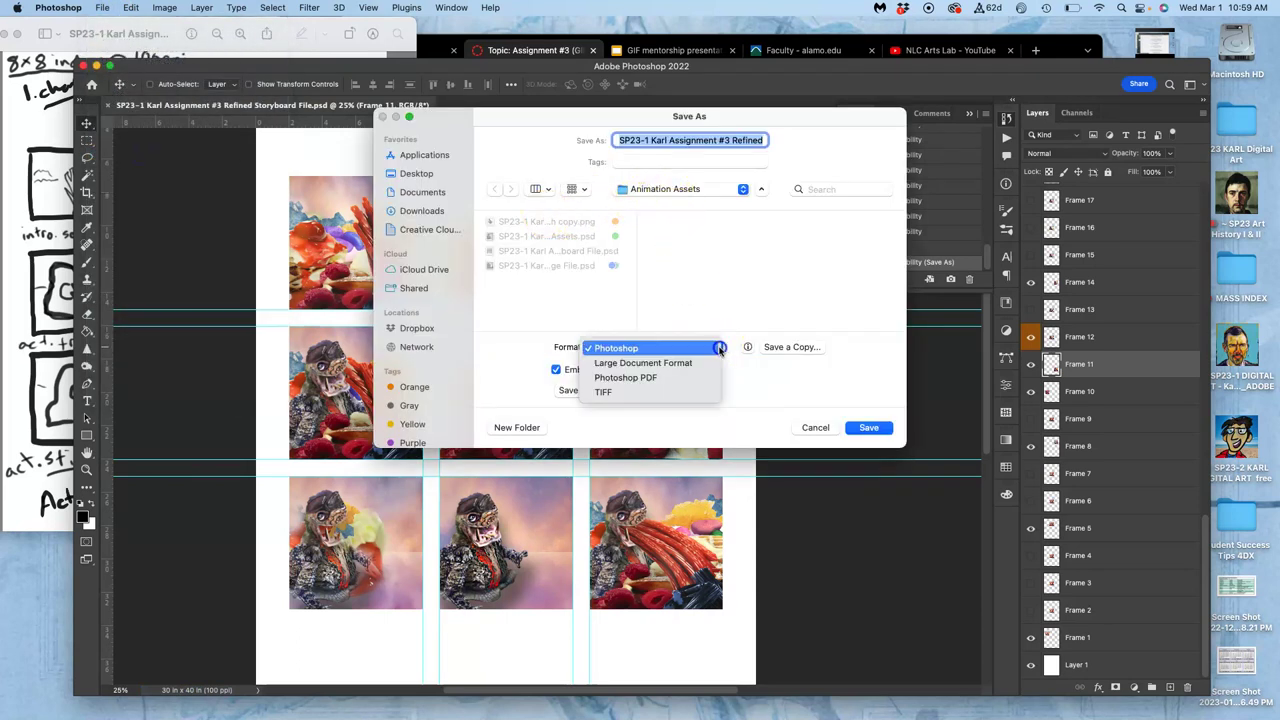
pyautogui.click(732, 334)
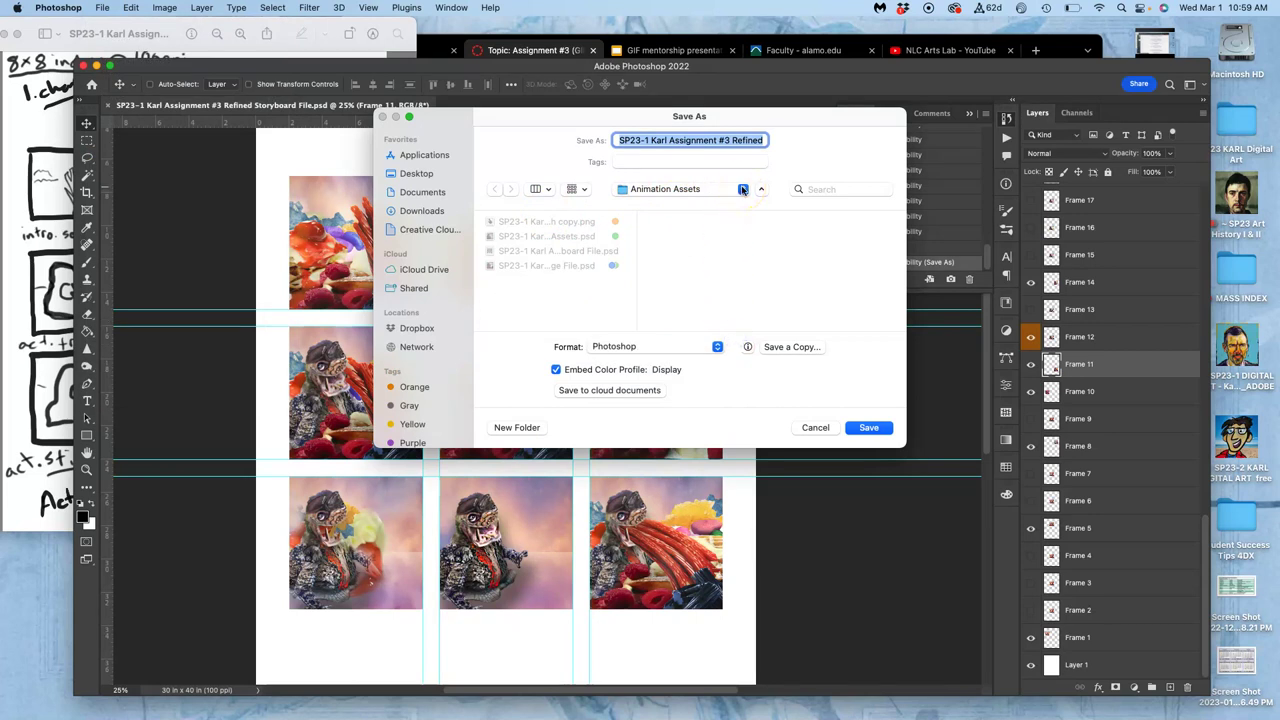
pyautogui.click(785, 347)
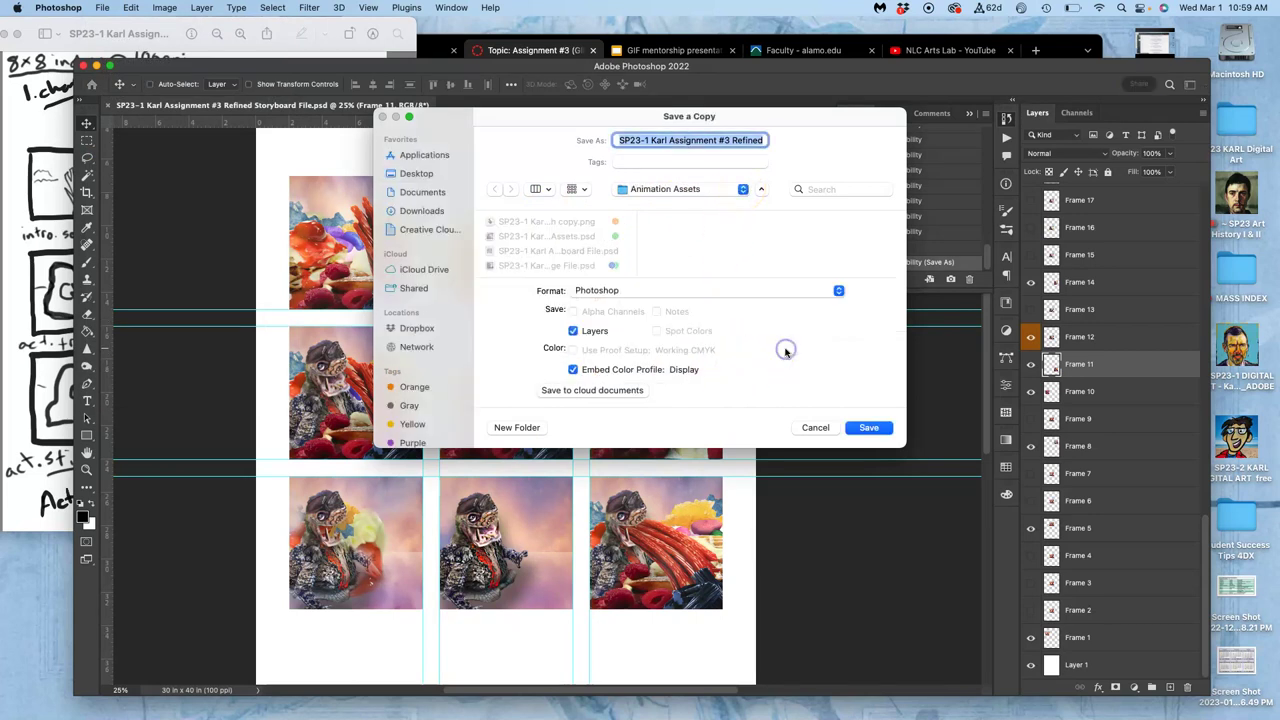
pyautogui.click(710, 291)
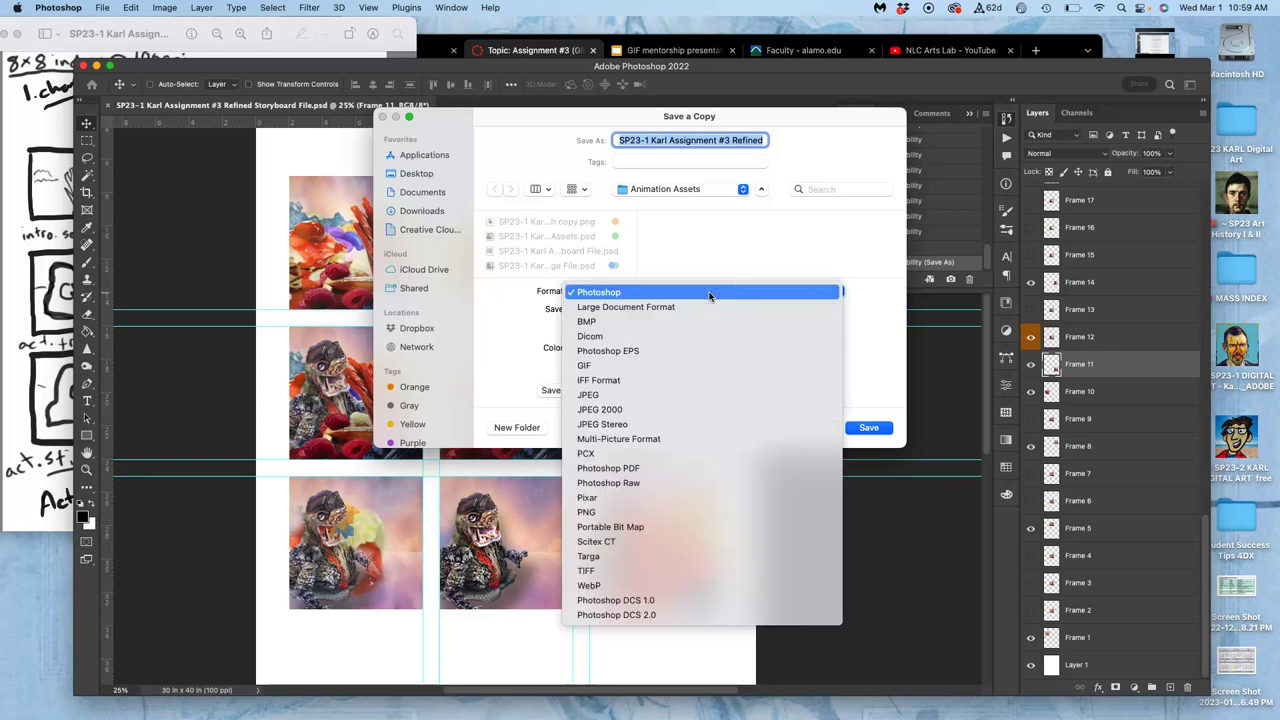
pyautogui.click(663, 394)
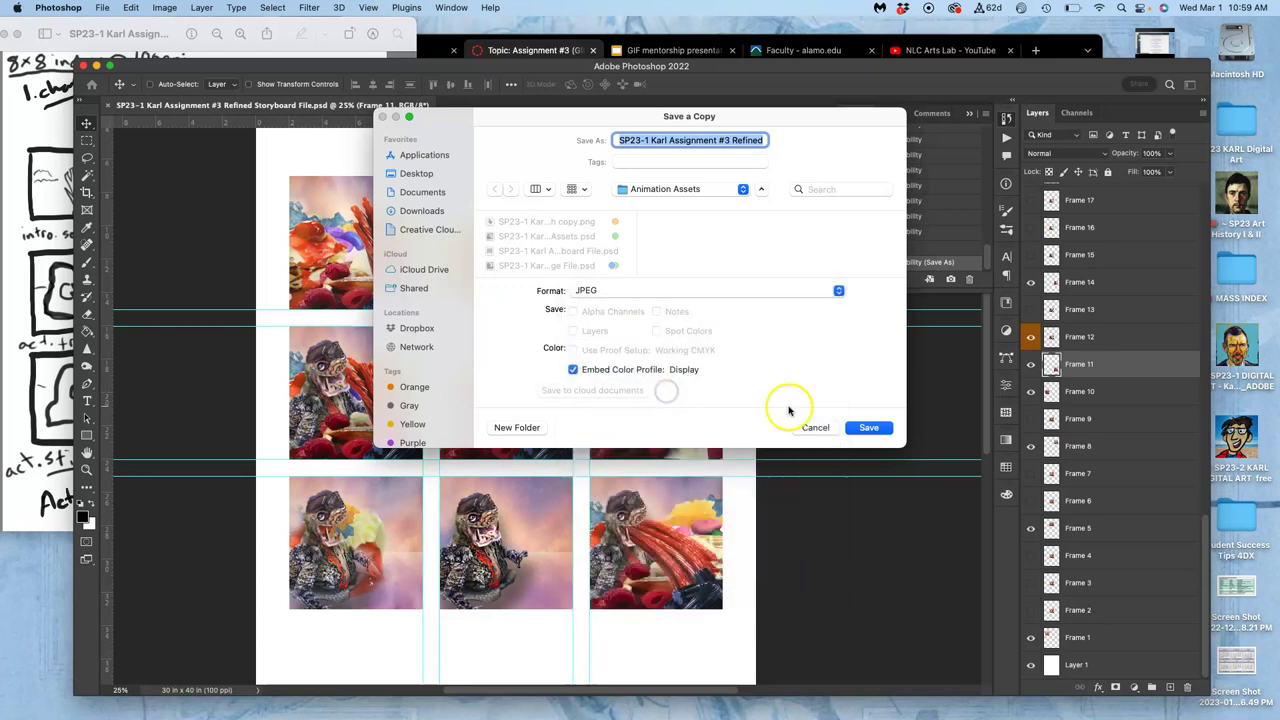
pyautogui.click(869, 427)
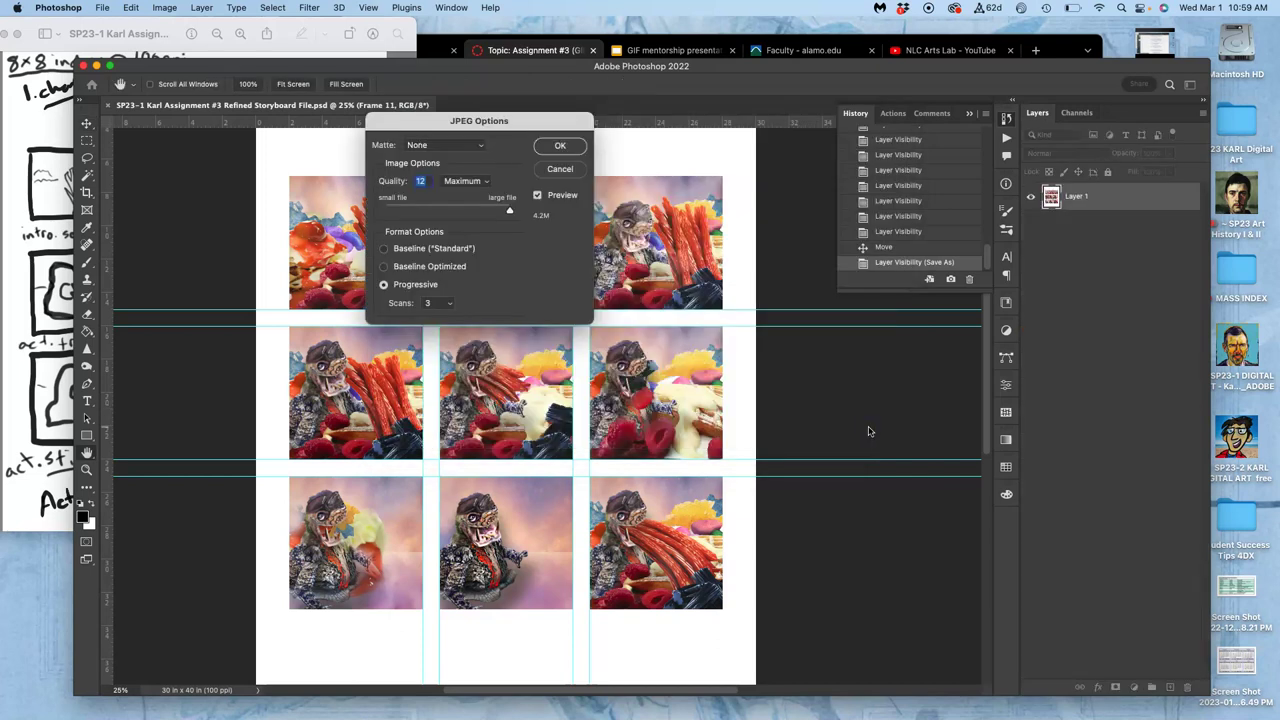
pyautogui.click(560, 145)
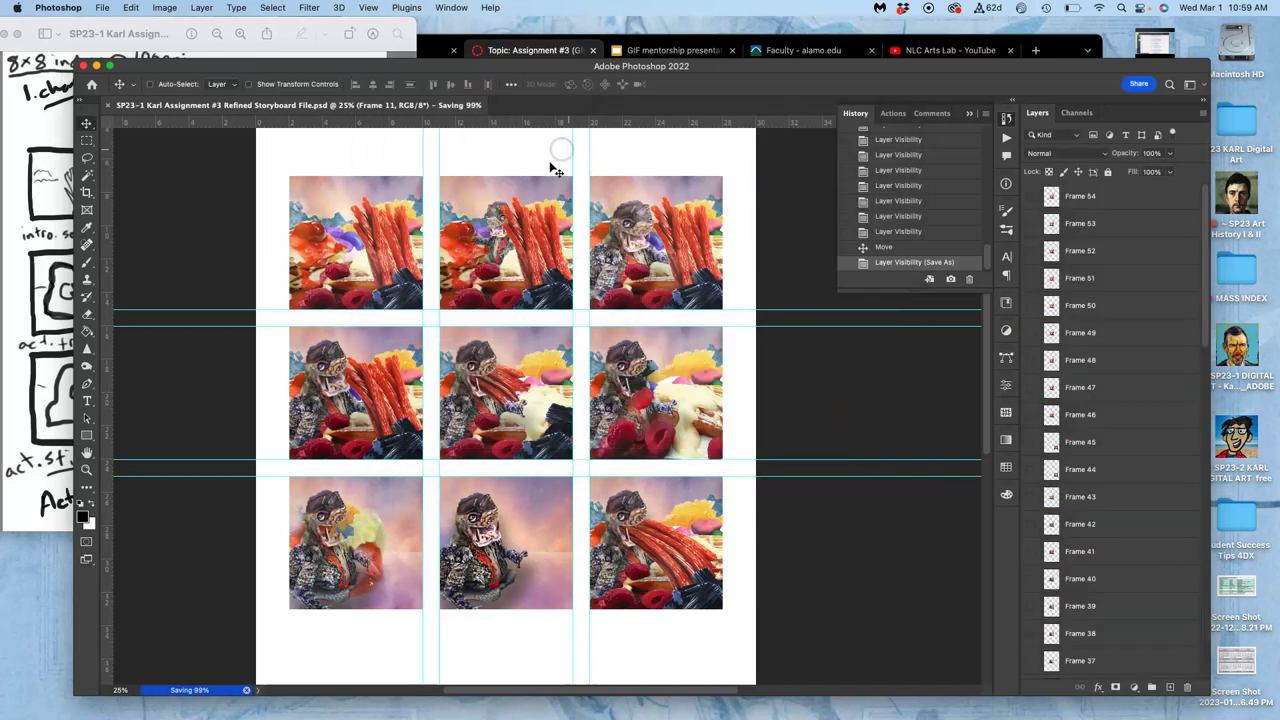
# Resize the document to a width of 8 inches with resampling turned off, keeping its proportions.
pyautogui.click(170, 10)
pyautogui.click(180, 105)
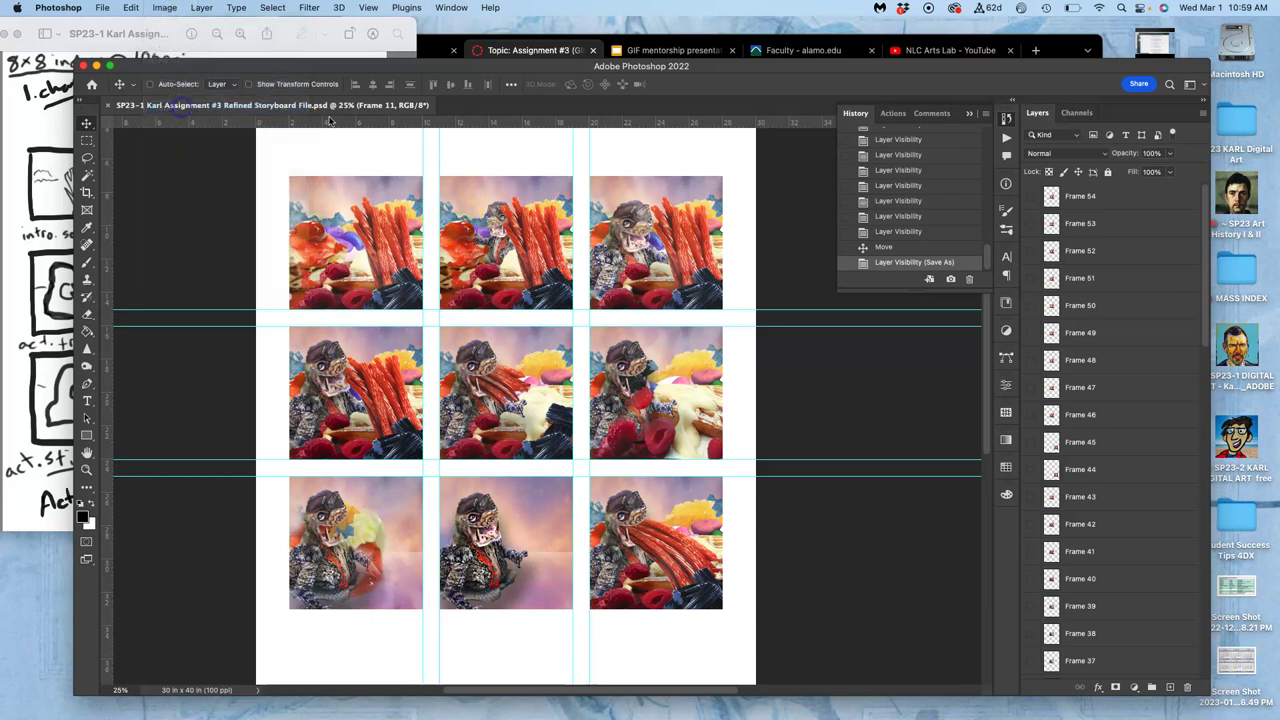
pyautogui.click(728, 470)
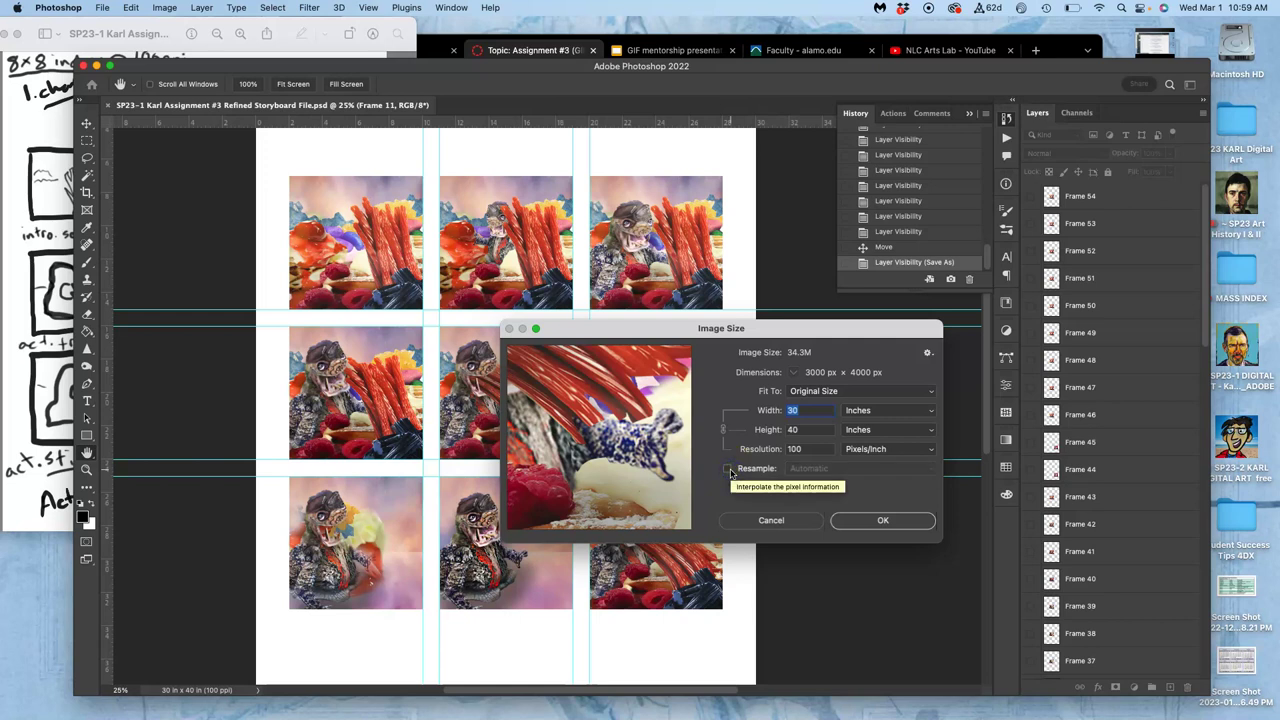
pyautogui.click(793, 410)
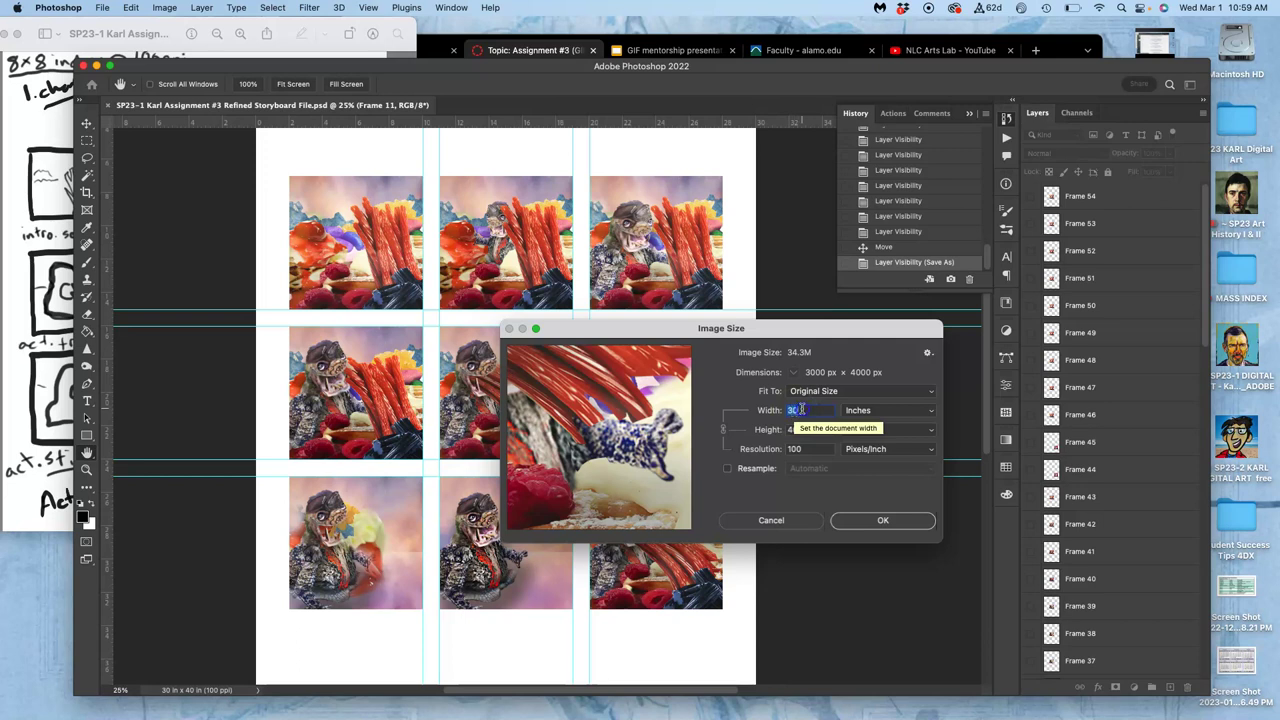
pyautogui.write('8')
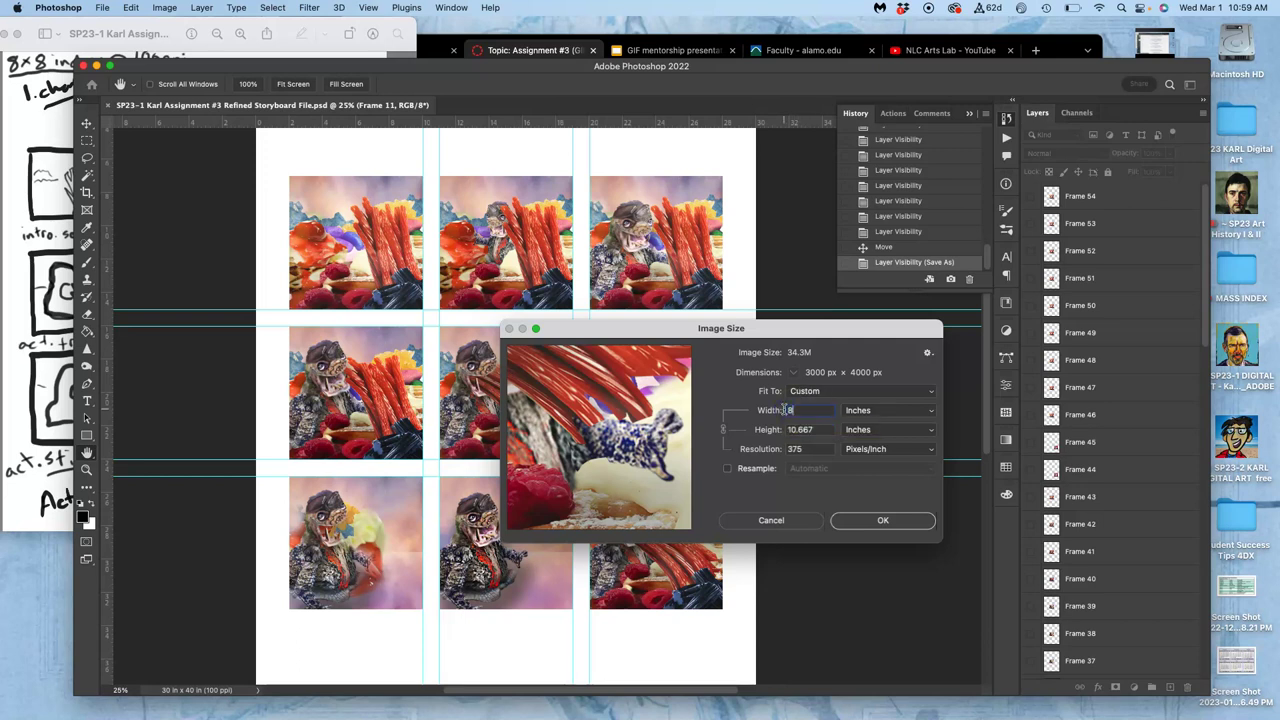
pyautogui.click(818, 440)
pyautogui.click(811, 430)
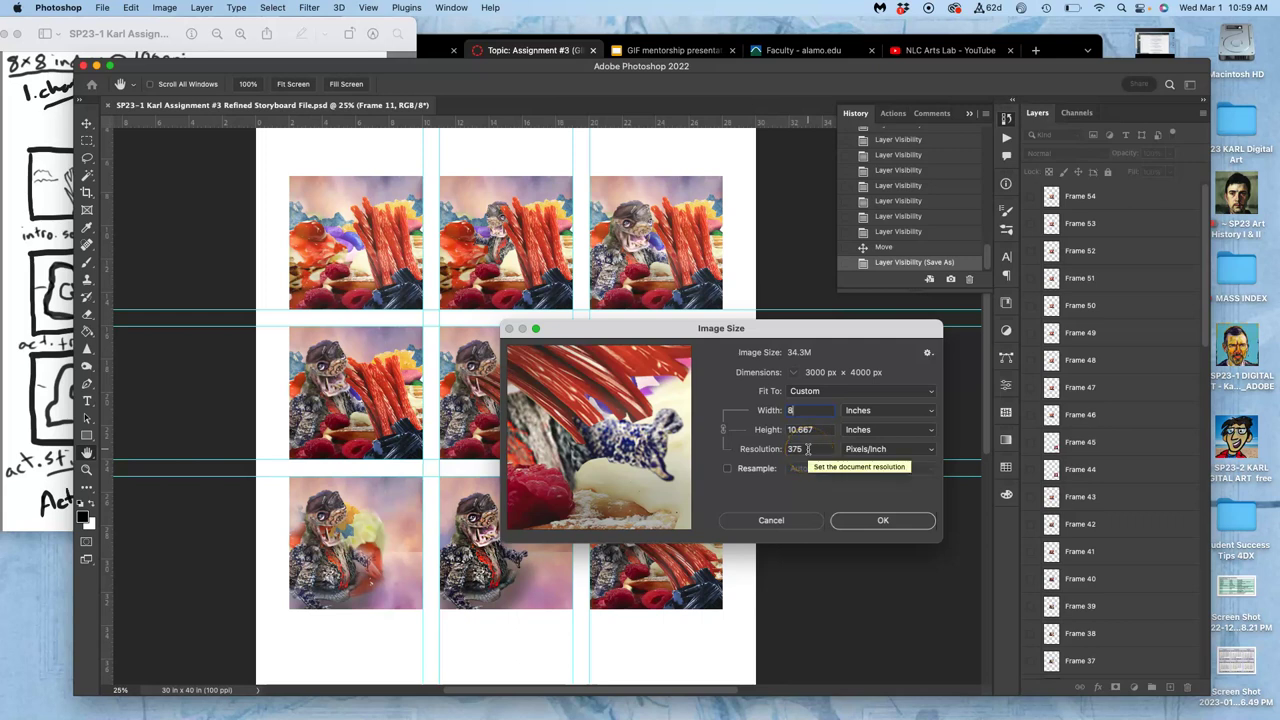
pyautogui.click(879, 521)
pyautogui.press('super+minus')
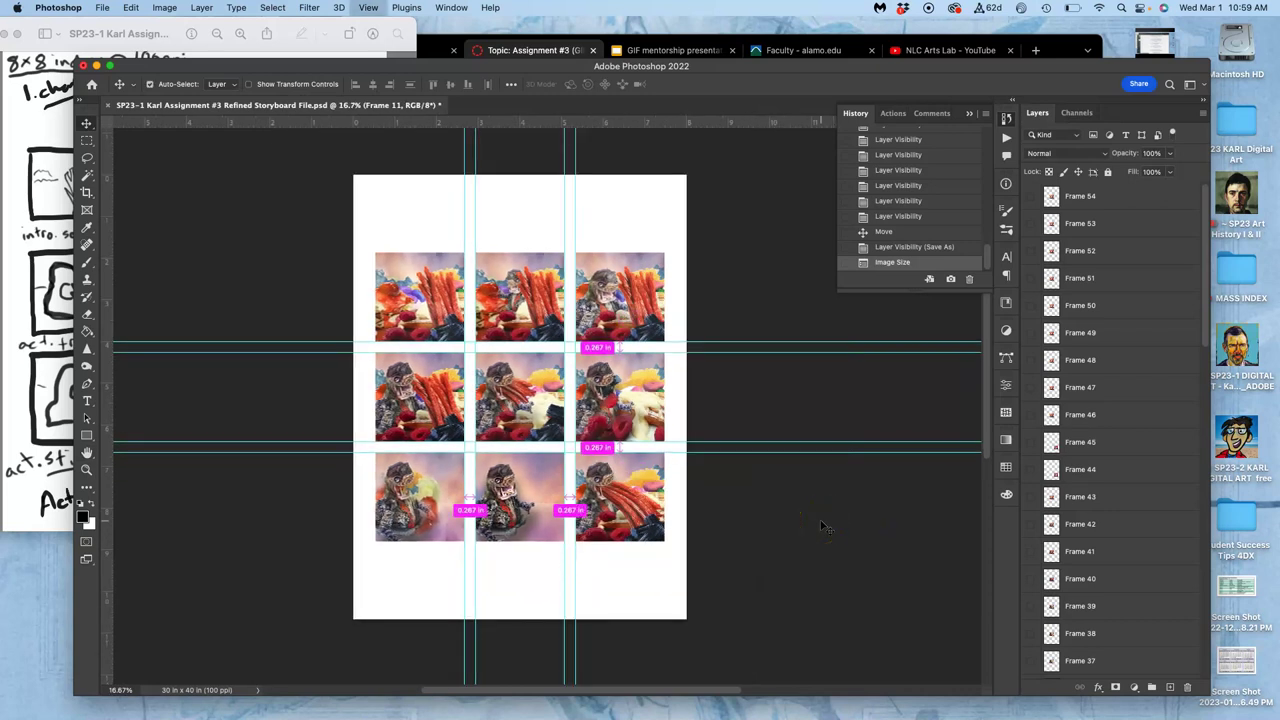